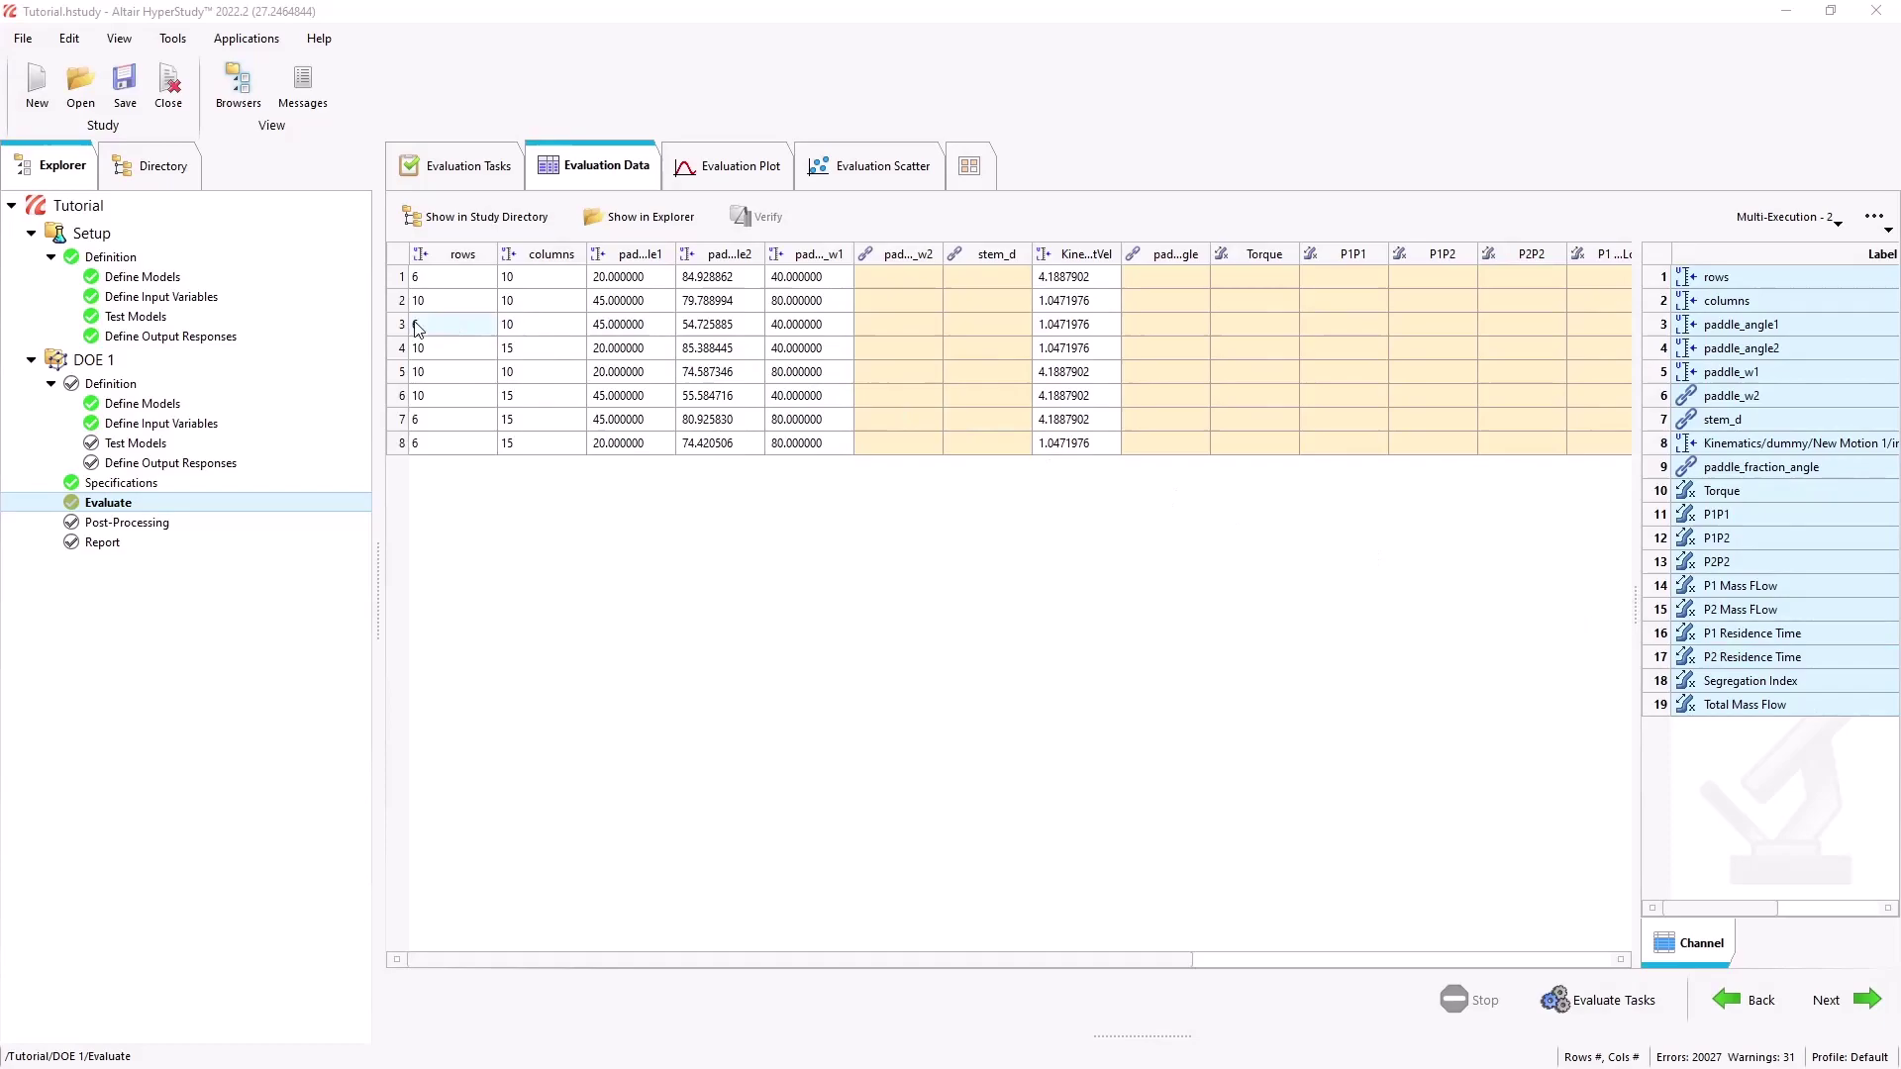
Import the EDEM 1 model in DOE 1 and set the connector profile to AltairUnlimited(fromLocal).
left_click(247, 411)
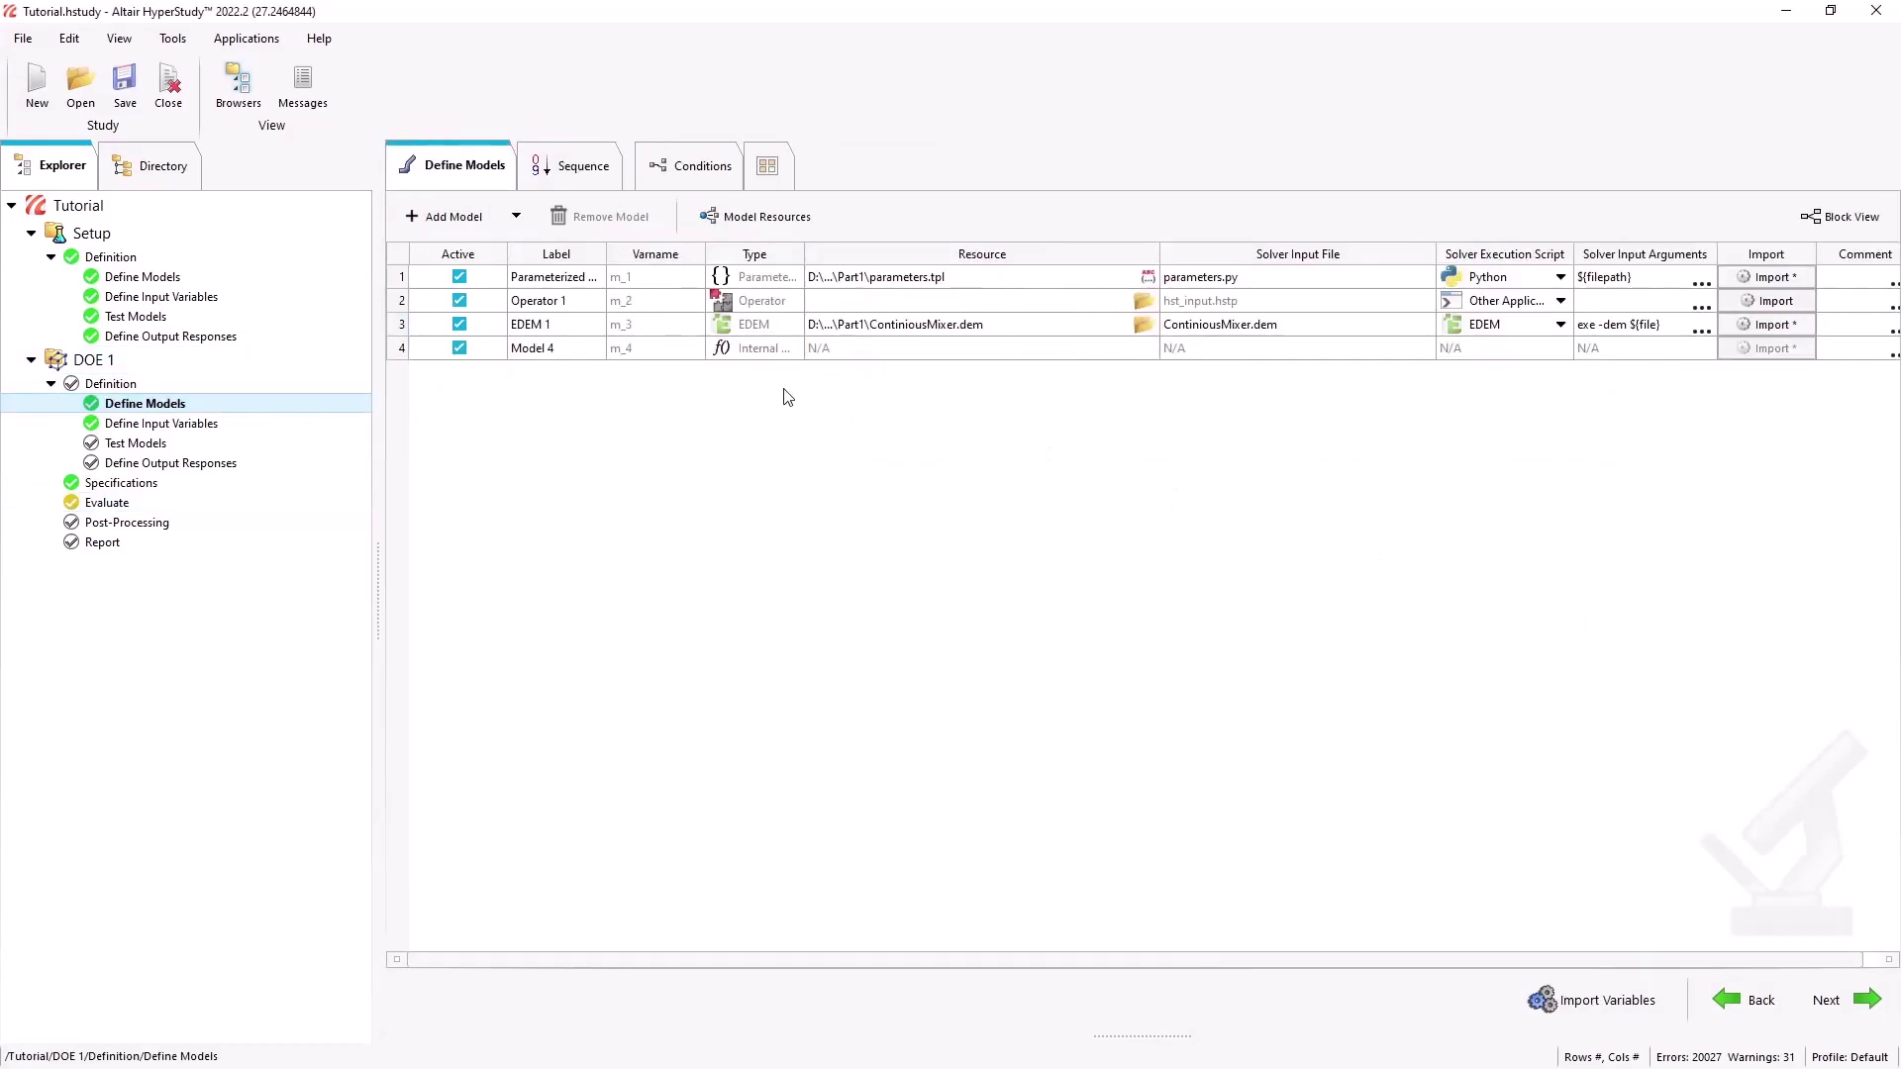
left_click(1761, 327)
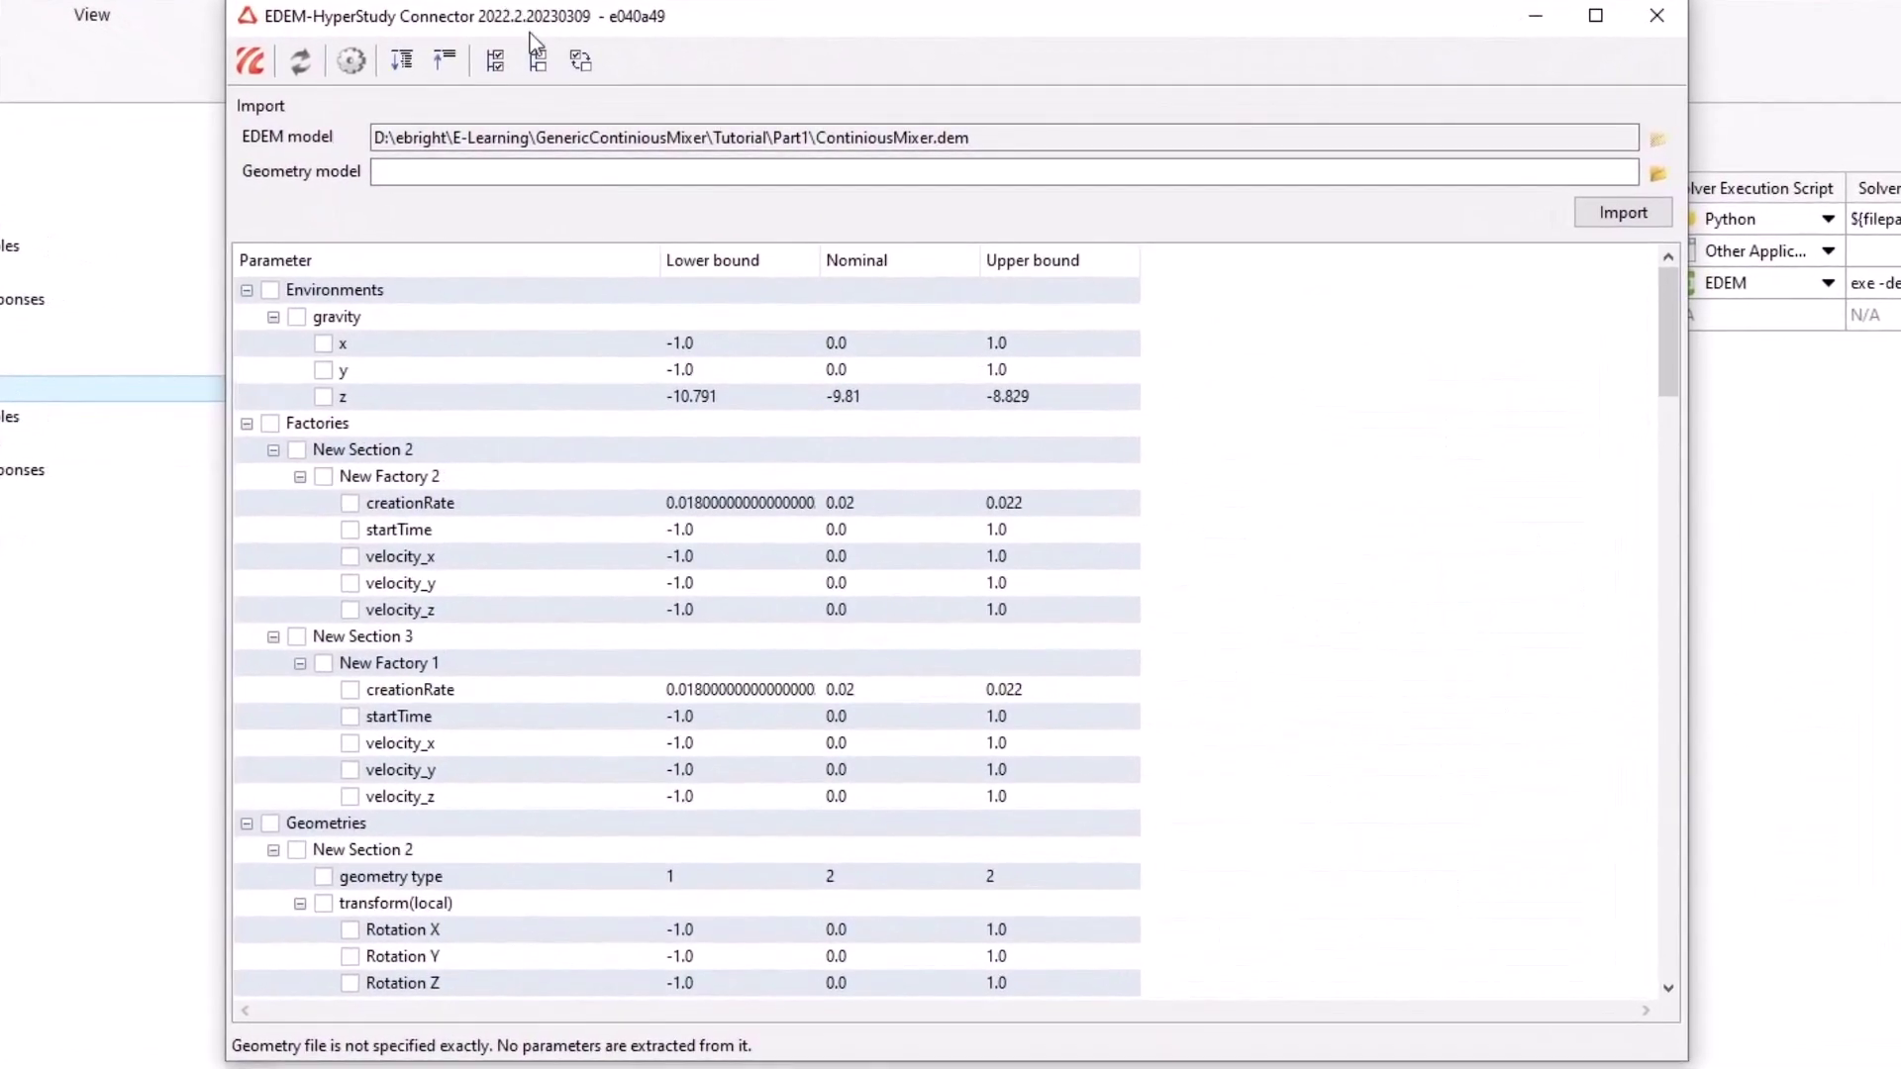
left_click(355, 63)
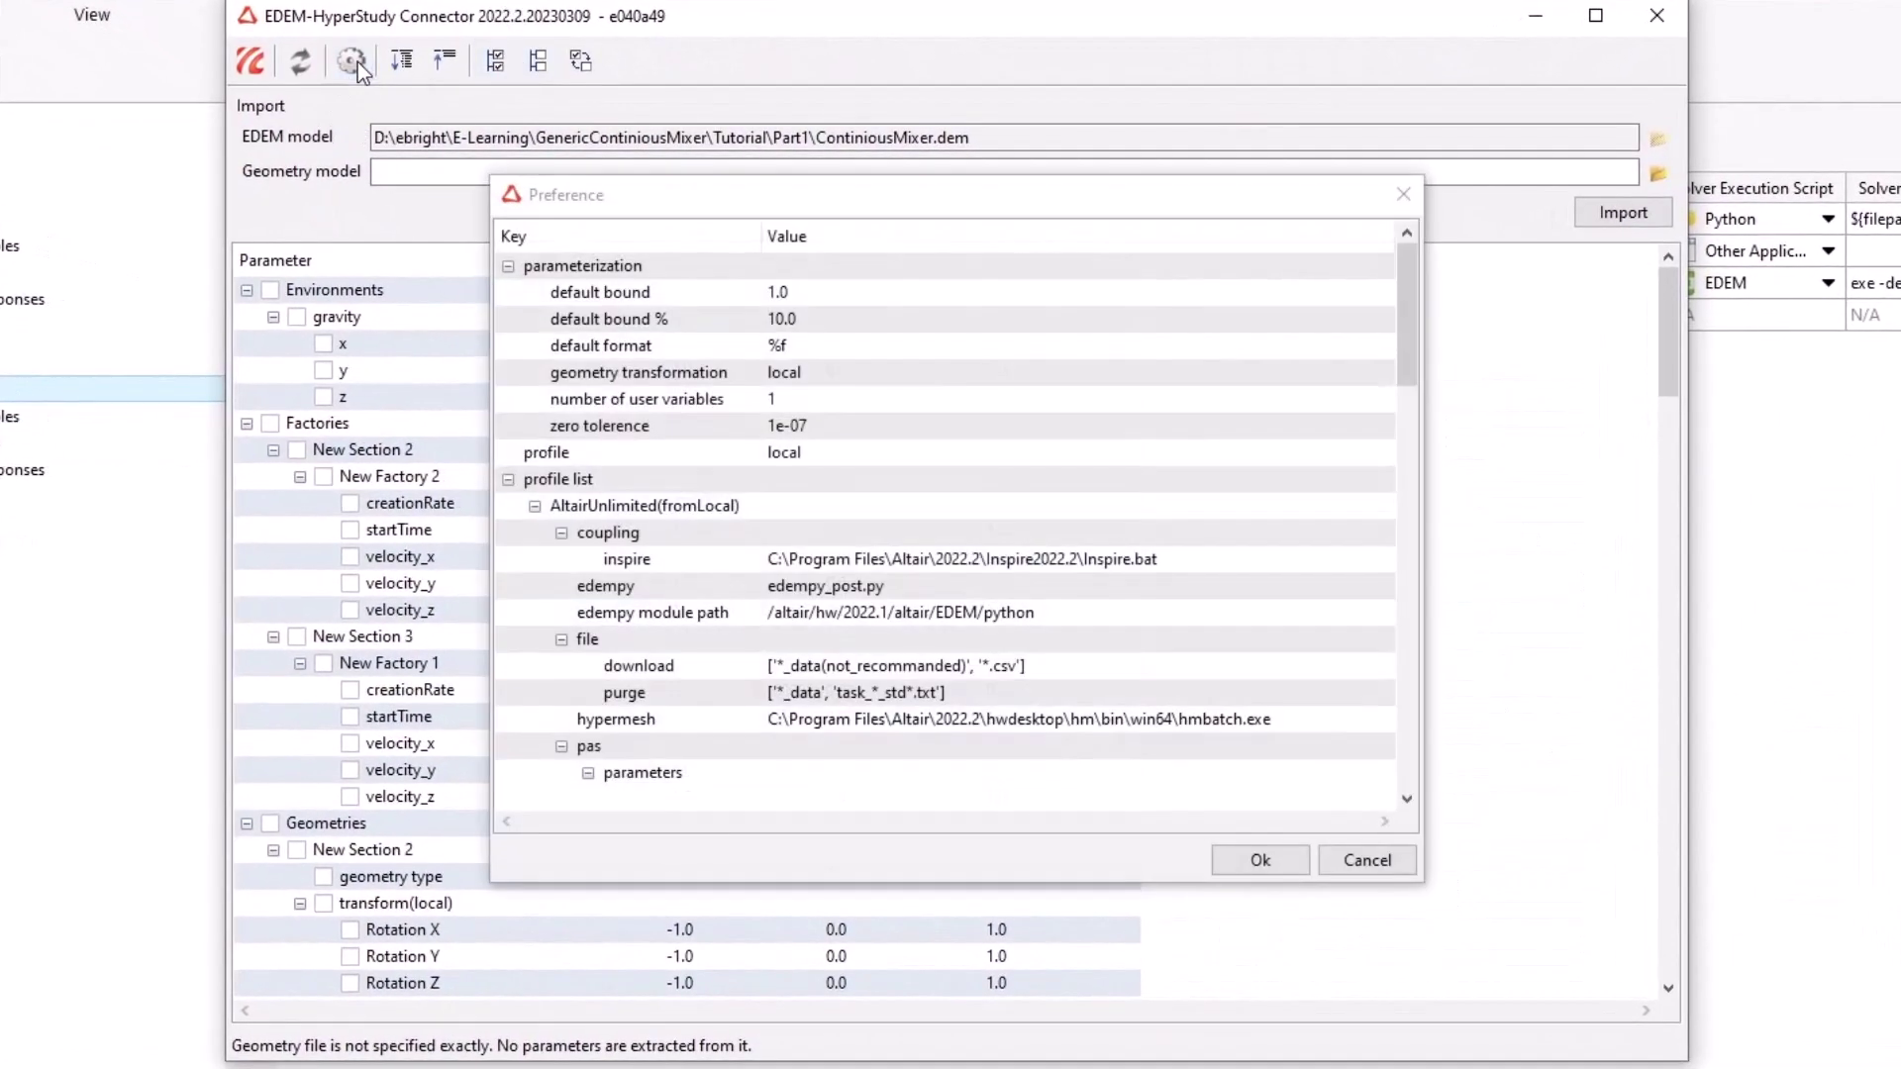
scroll(956, 386, "down", 1)
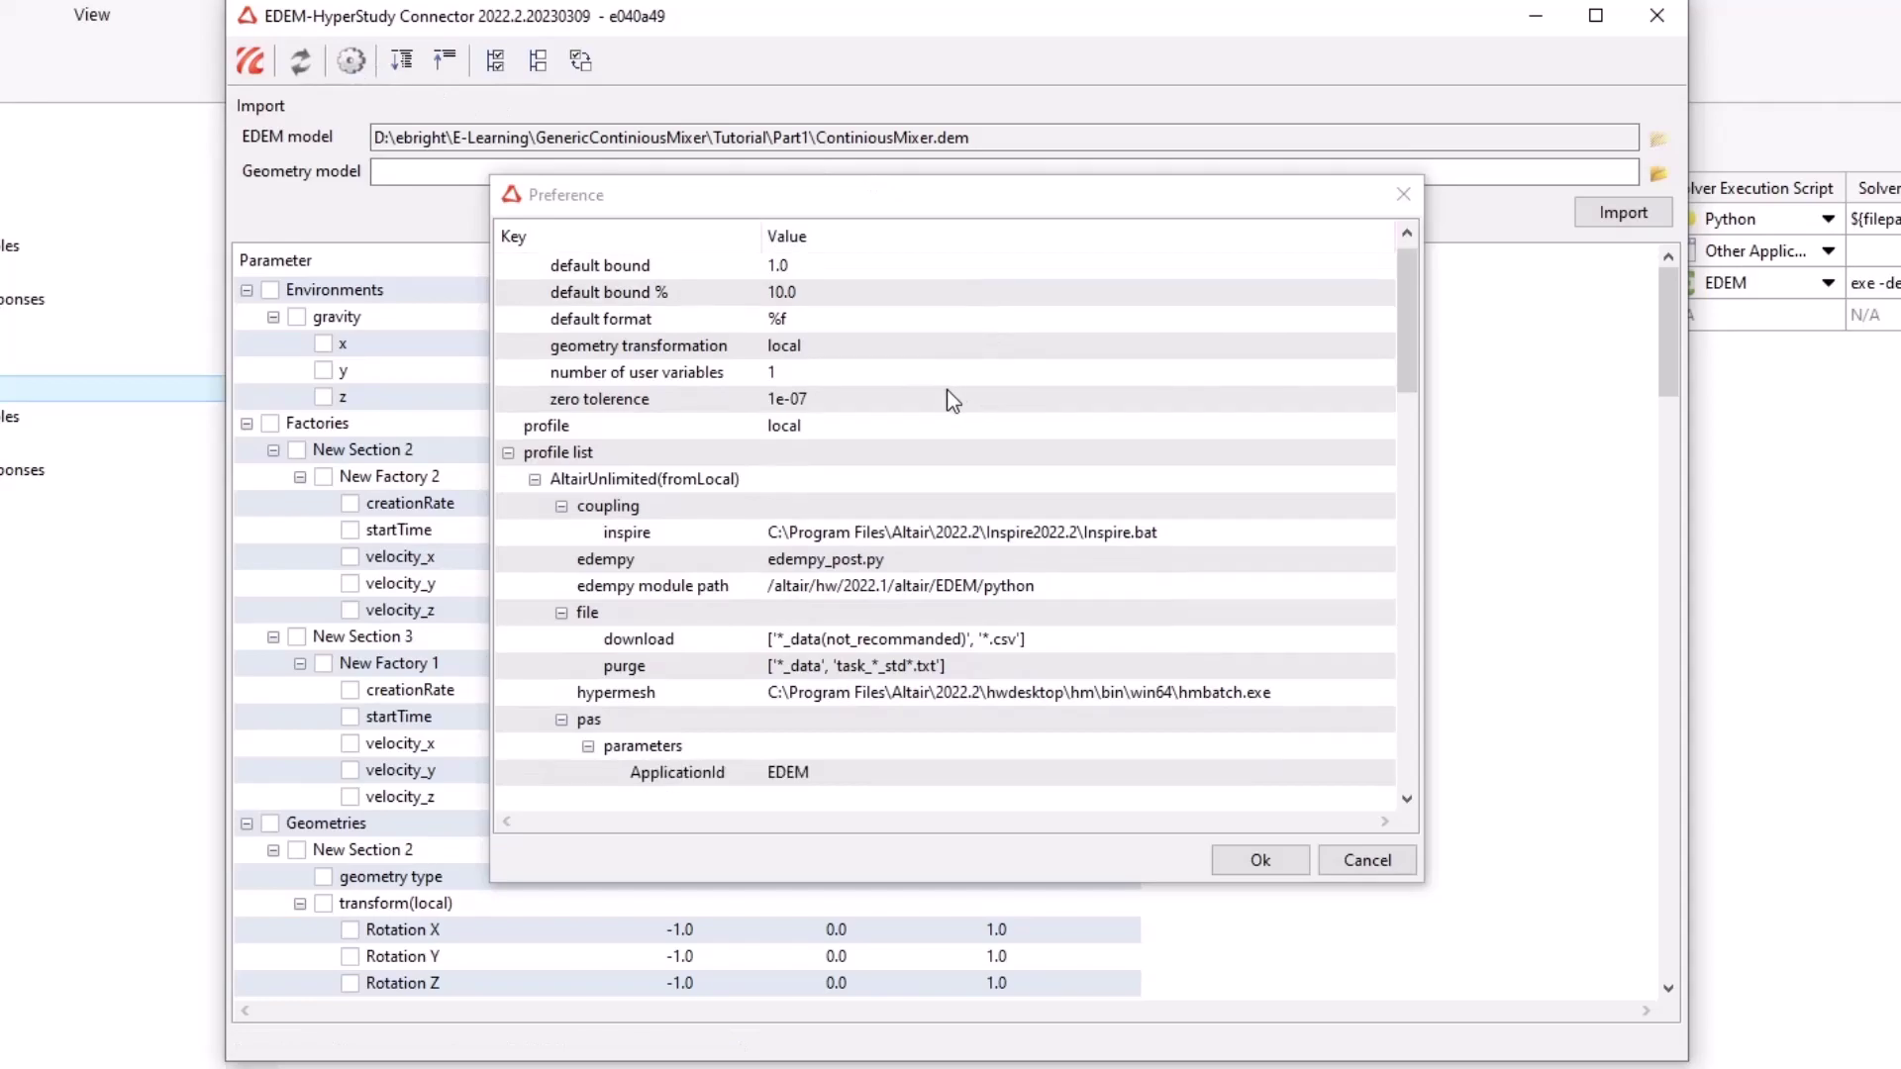
scroll(918, 407, "down", 1)
left_click(861, 401)
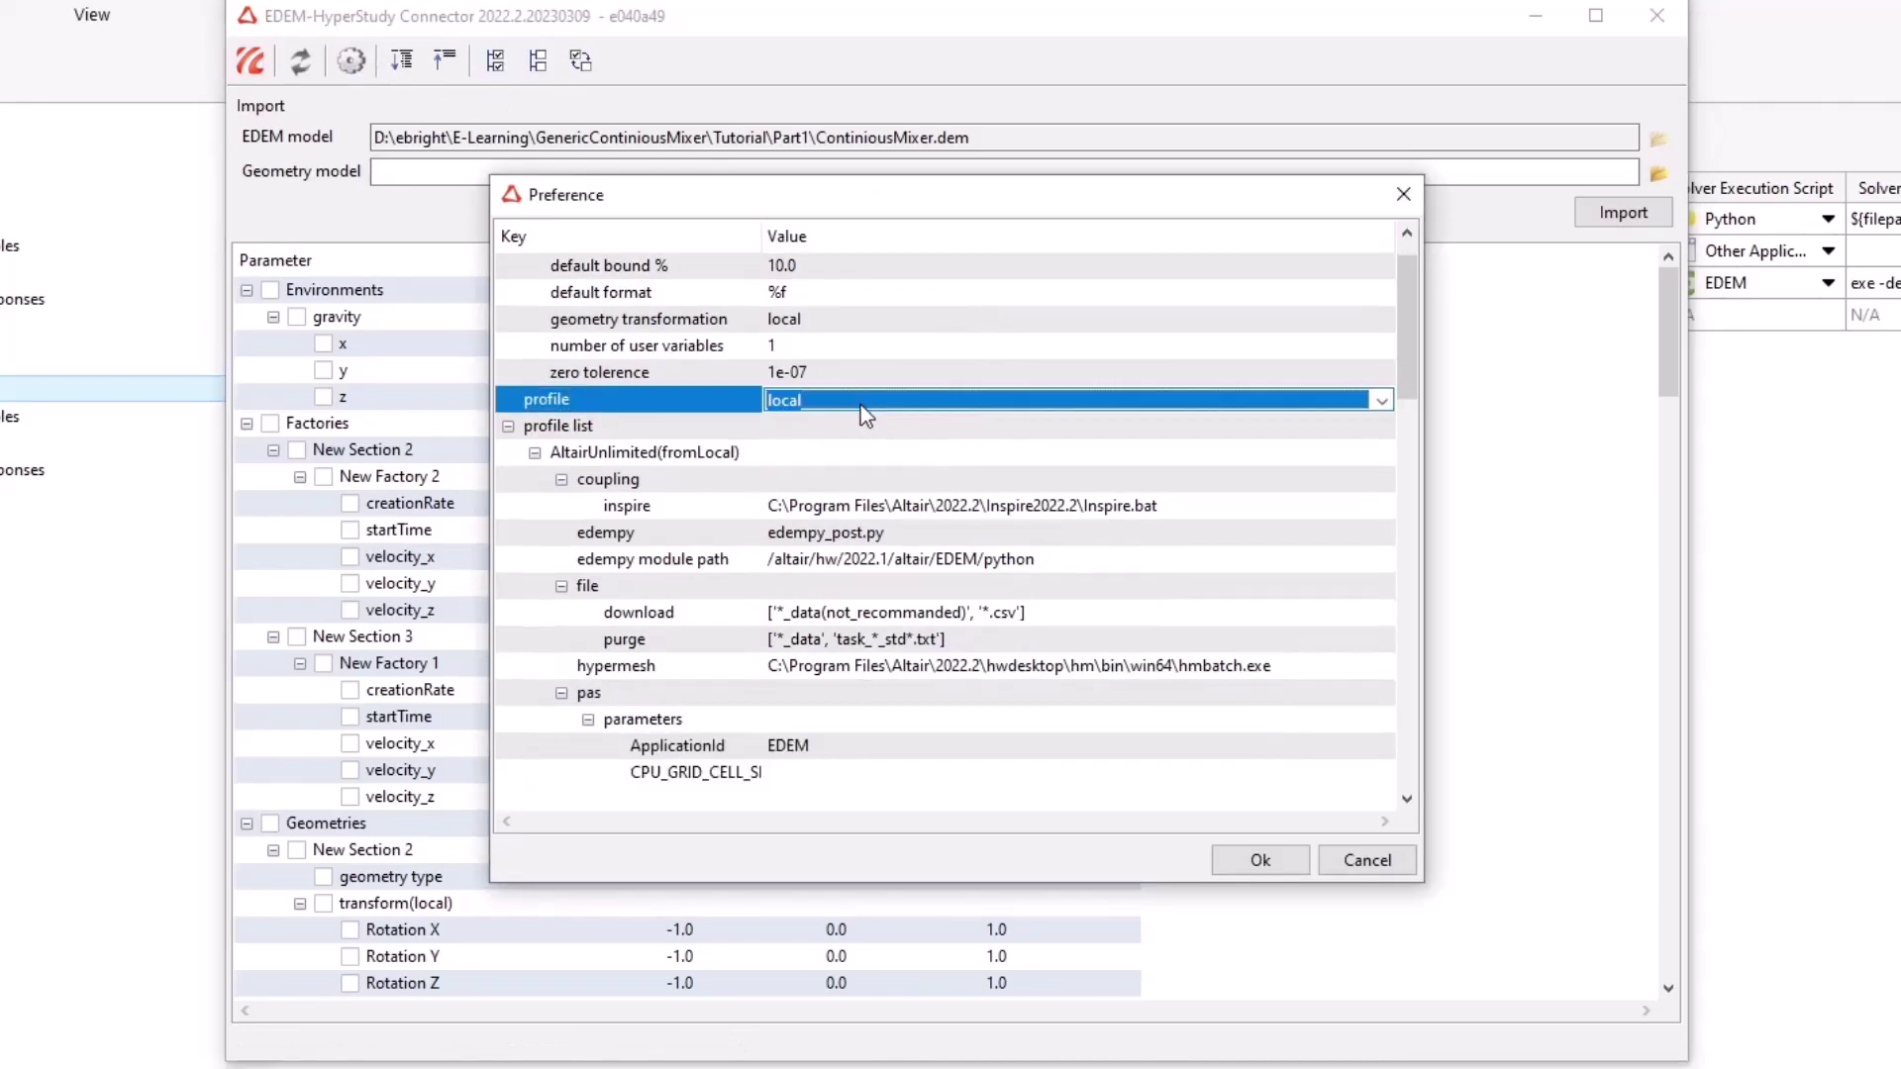
left_click(879, 399)
left_click(893, 426)
scroll(970, 437, "down", 6)
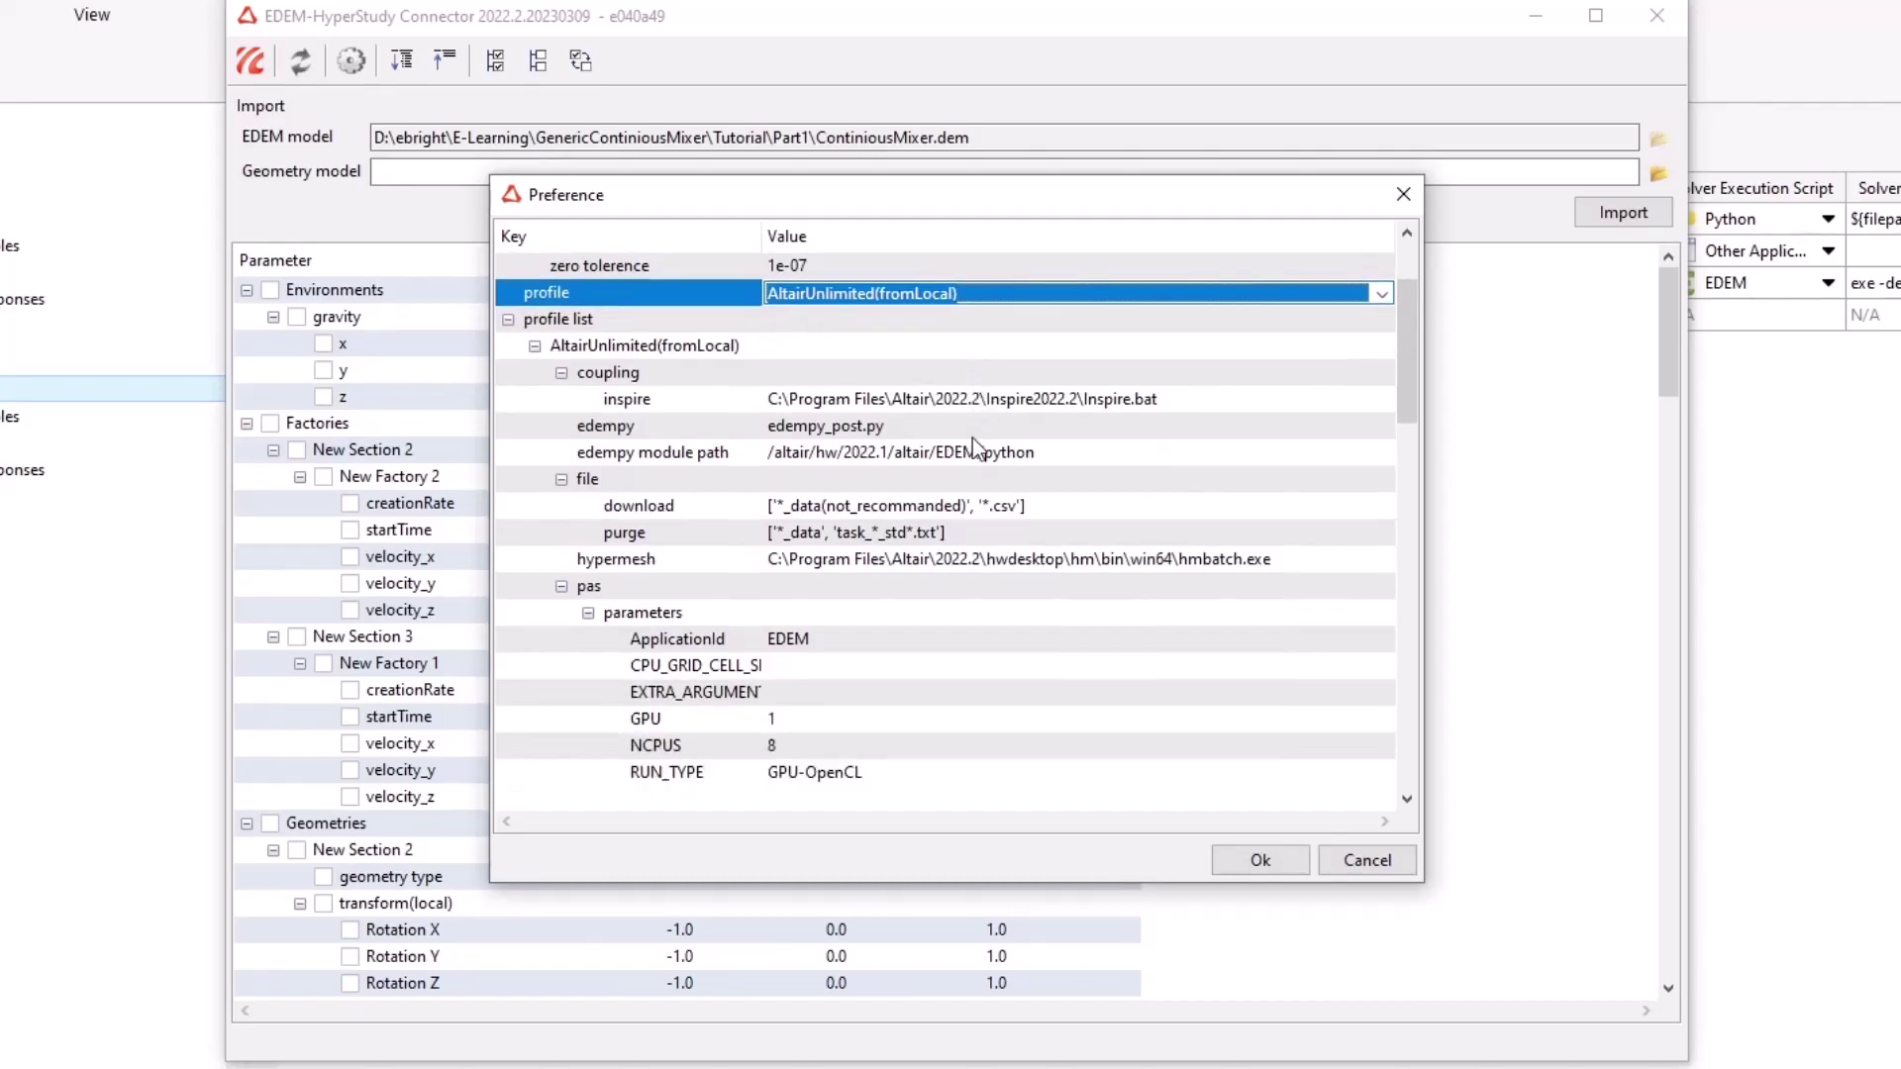
scroll(972, 437, "down", 1)
Trim the download file list so it keeps only ['*.csv'].
left_click(919, 425)
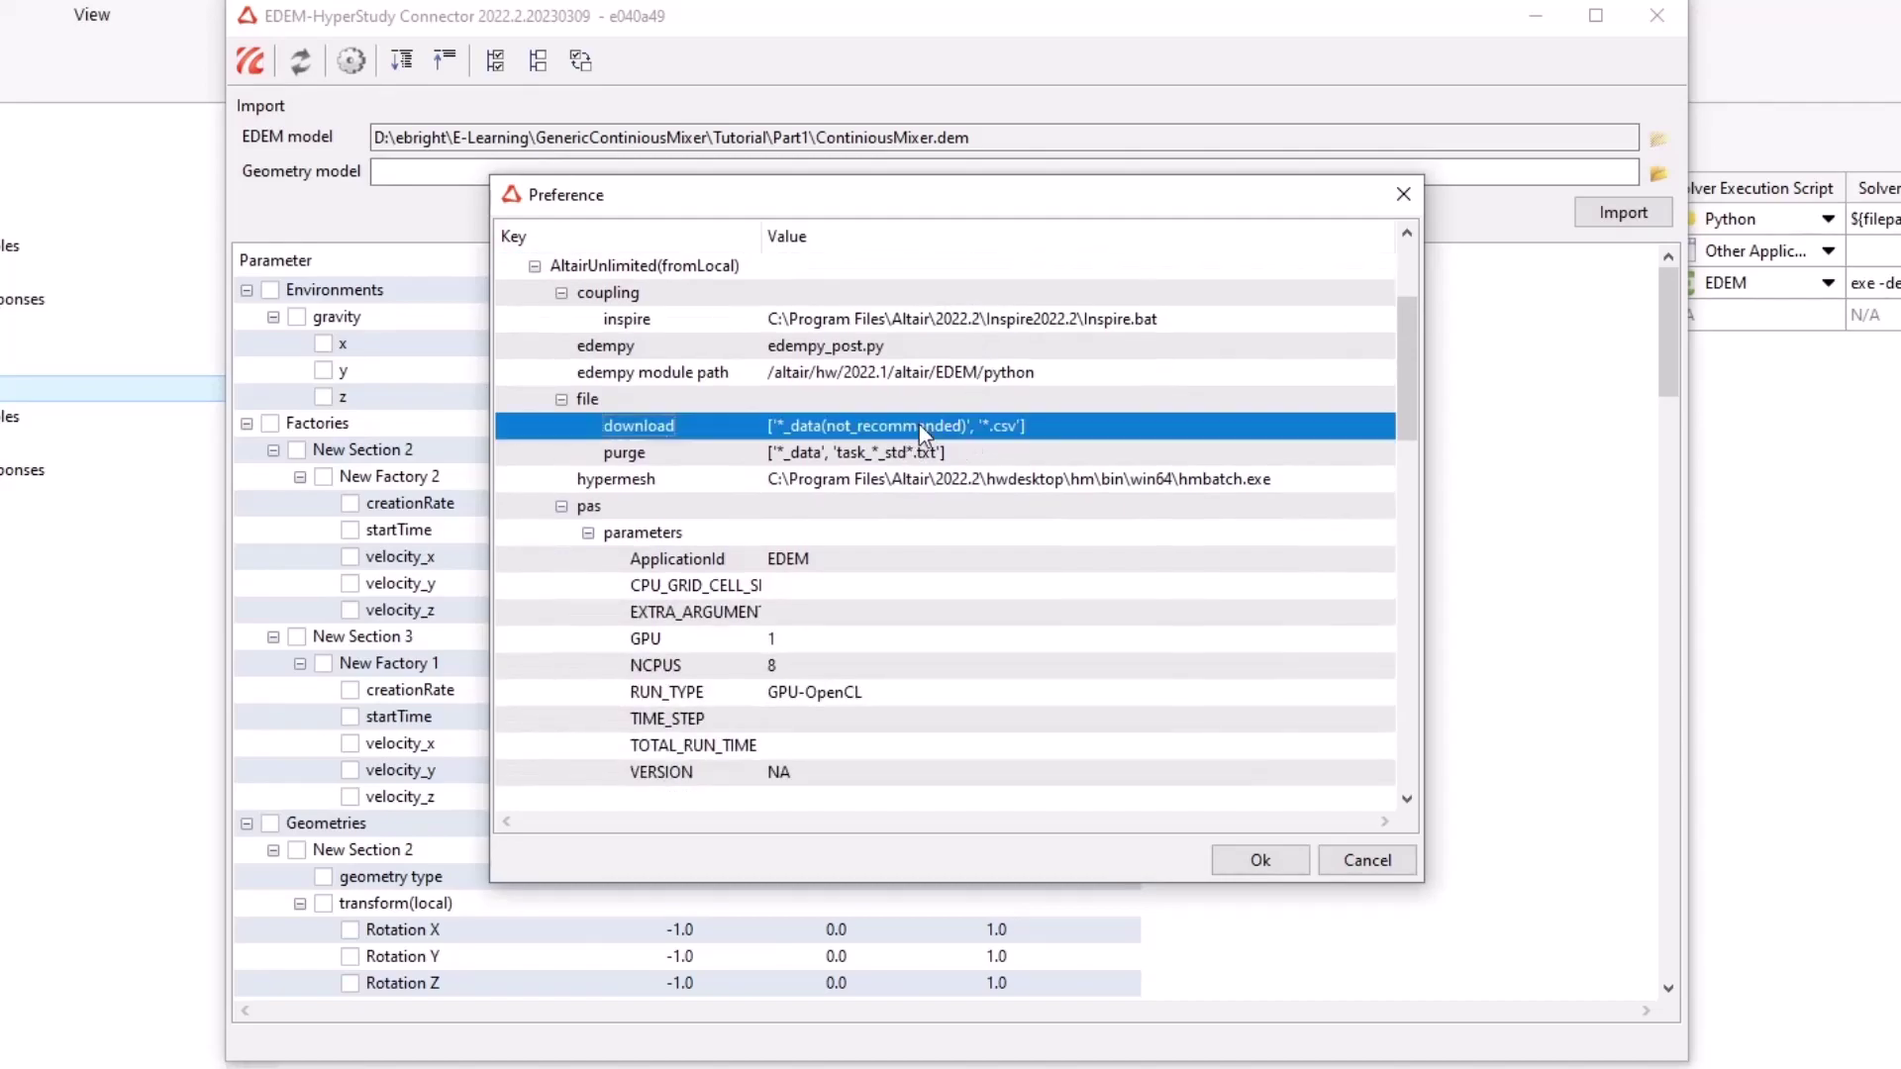
double_click(968, 429)
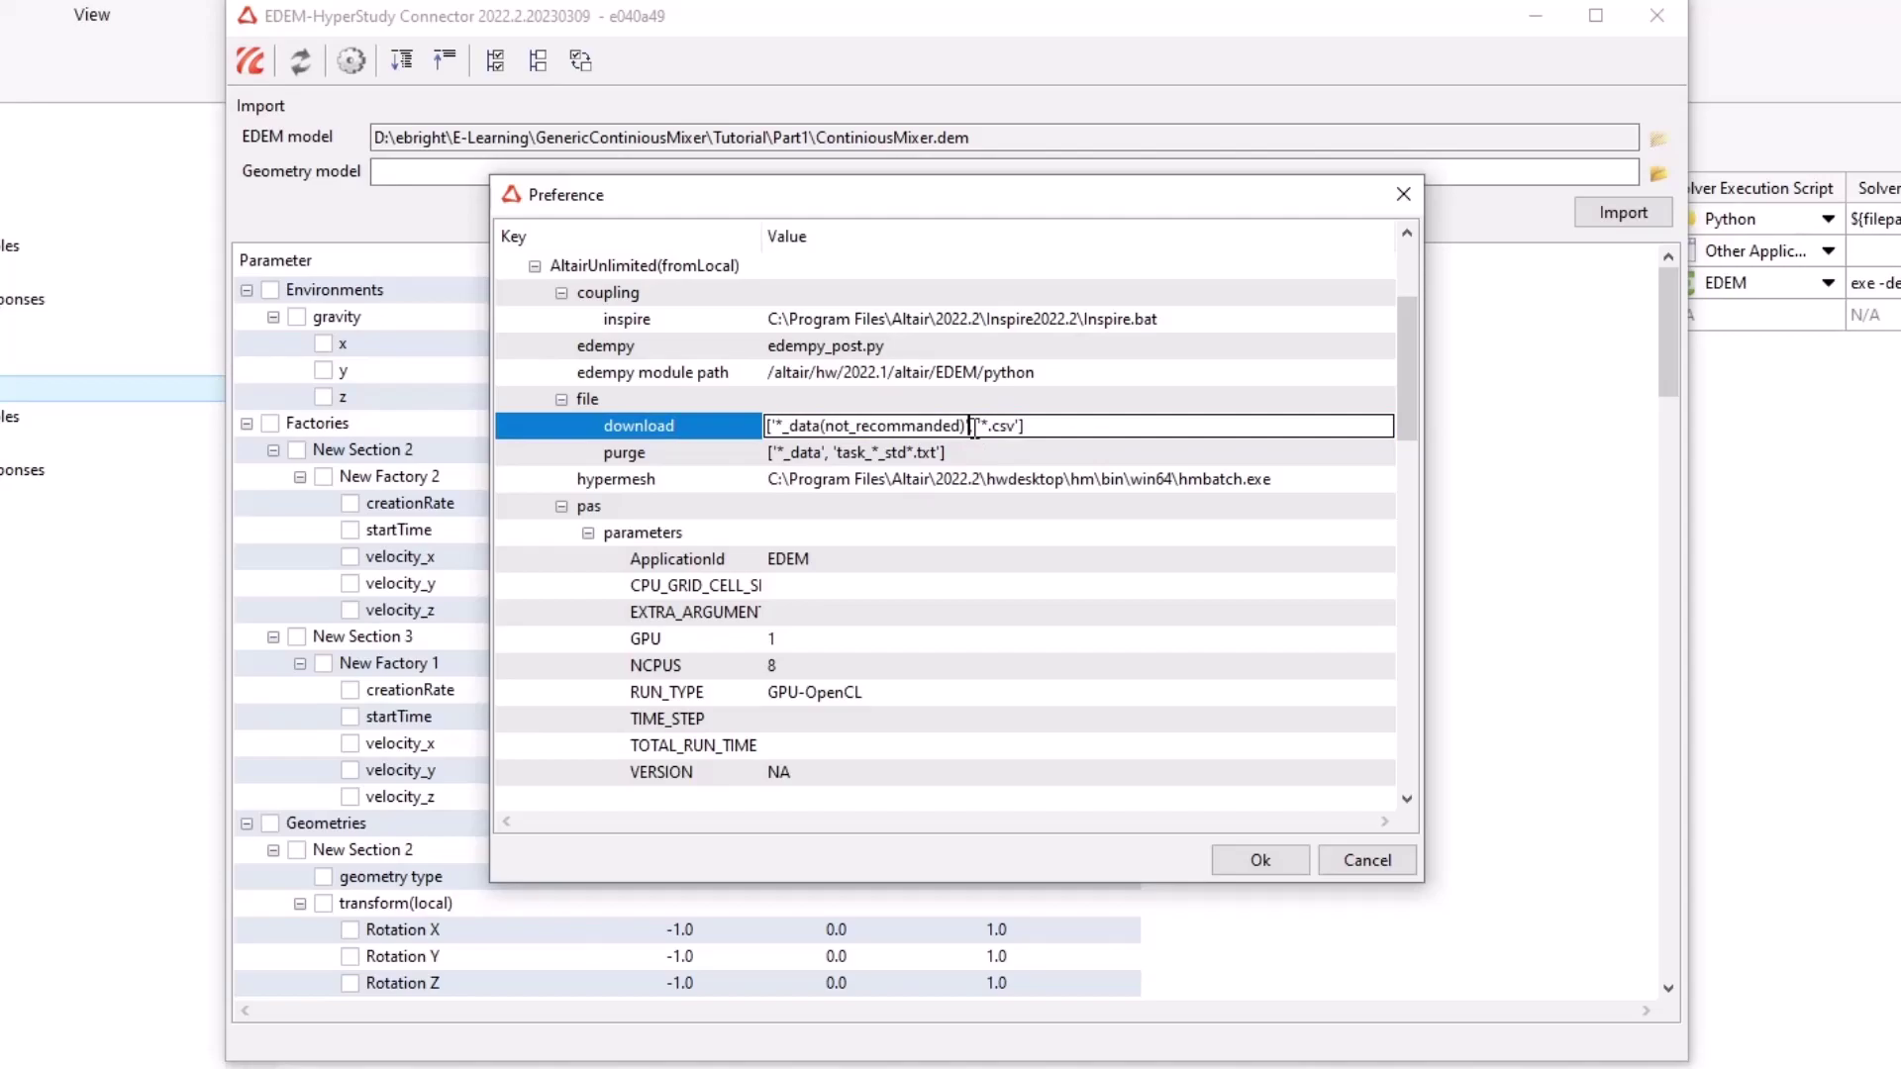
left_click_drag(976, 425, 769, 425)
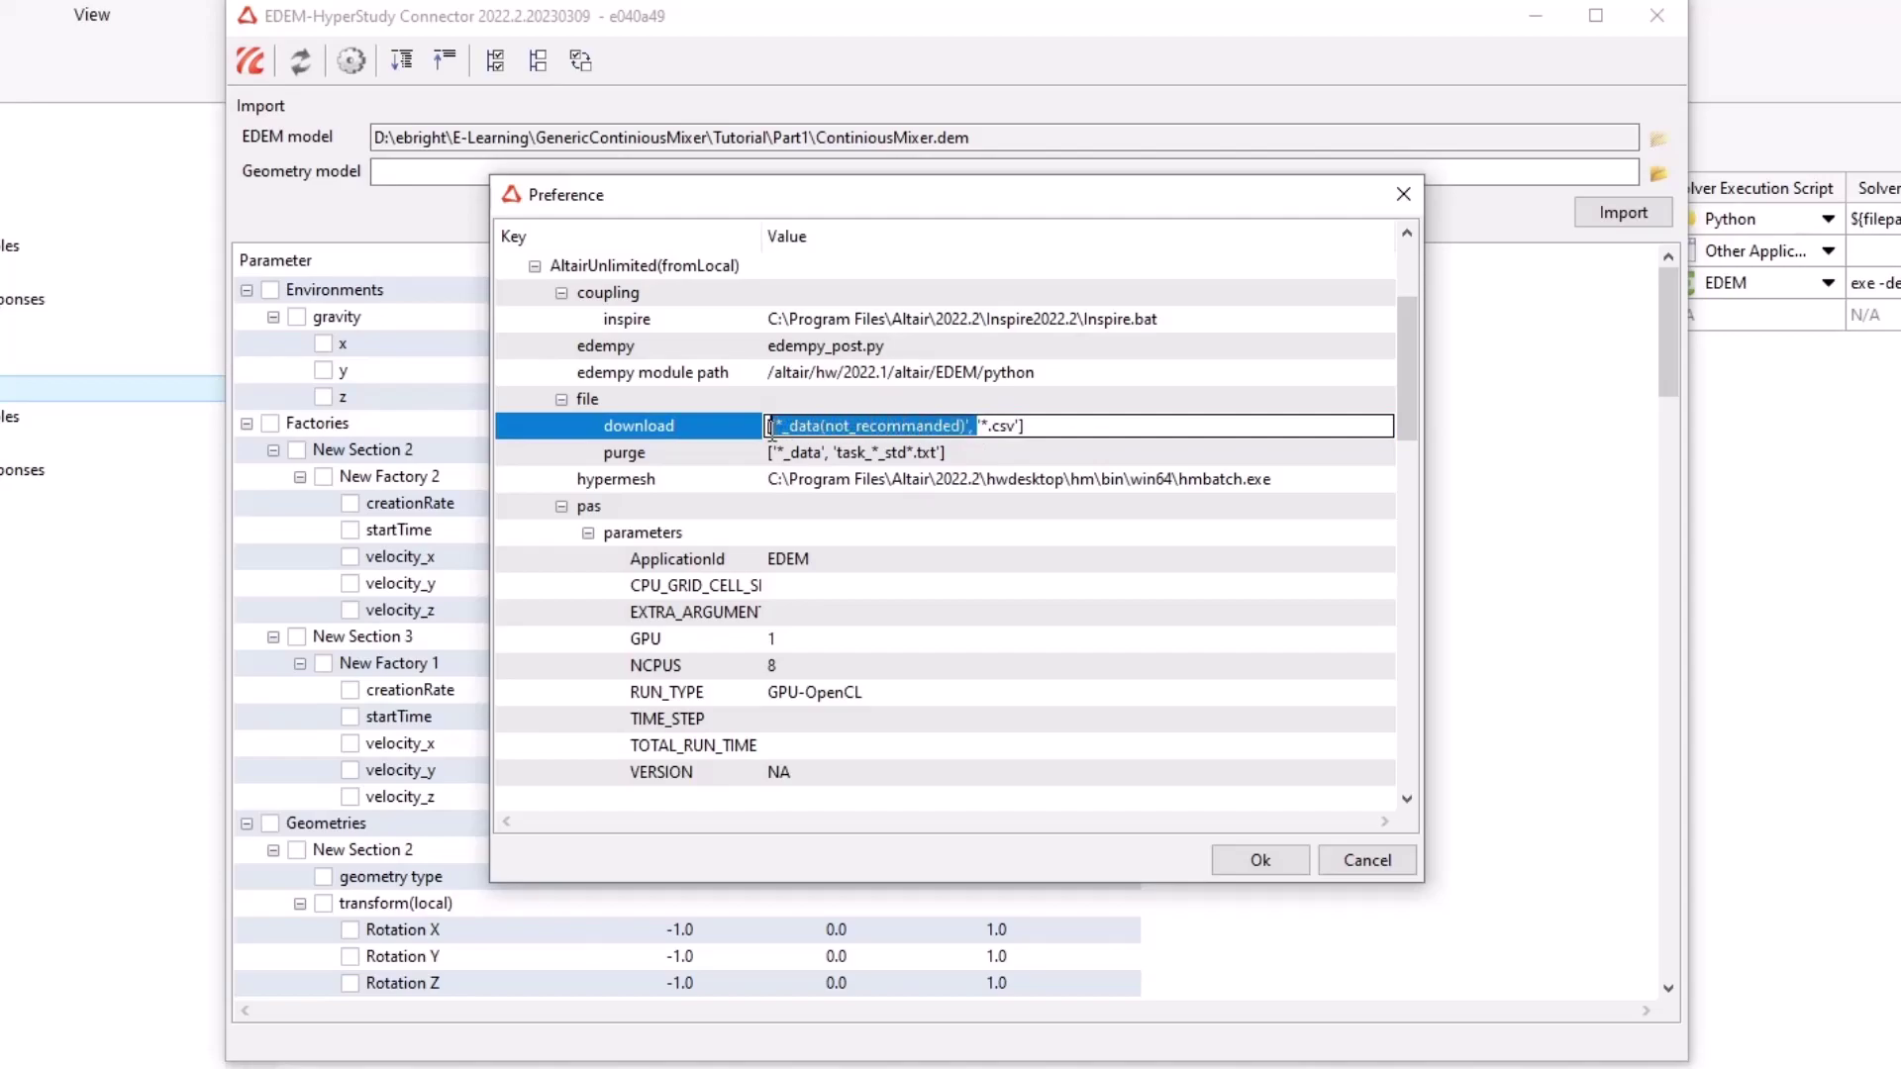
key("BackSpace")
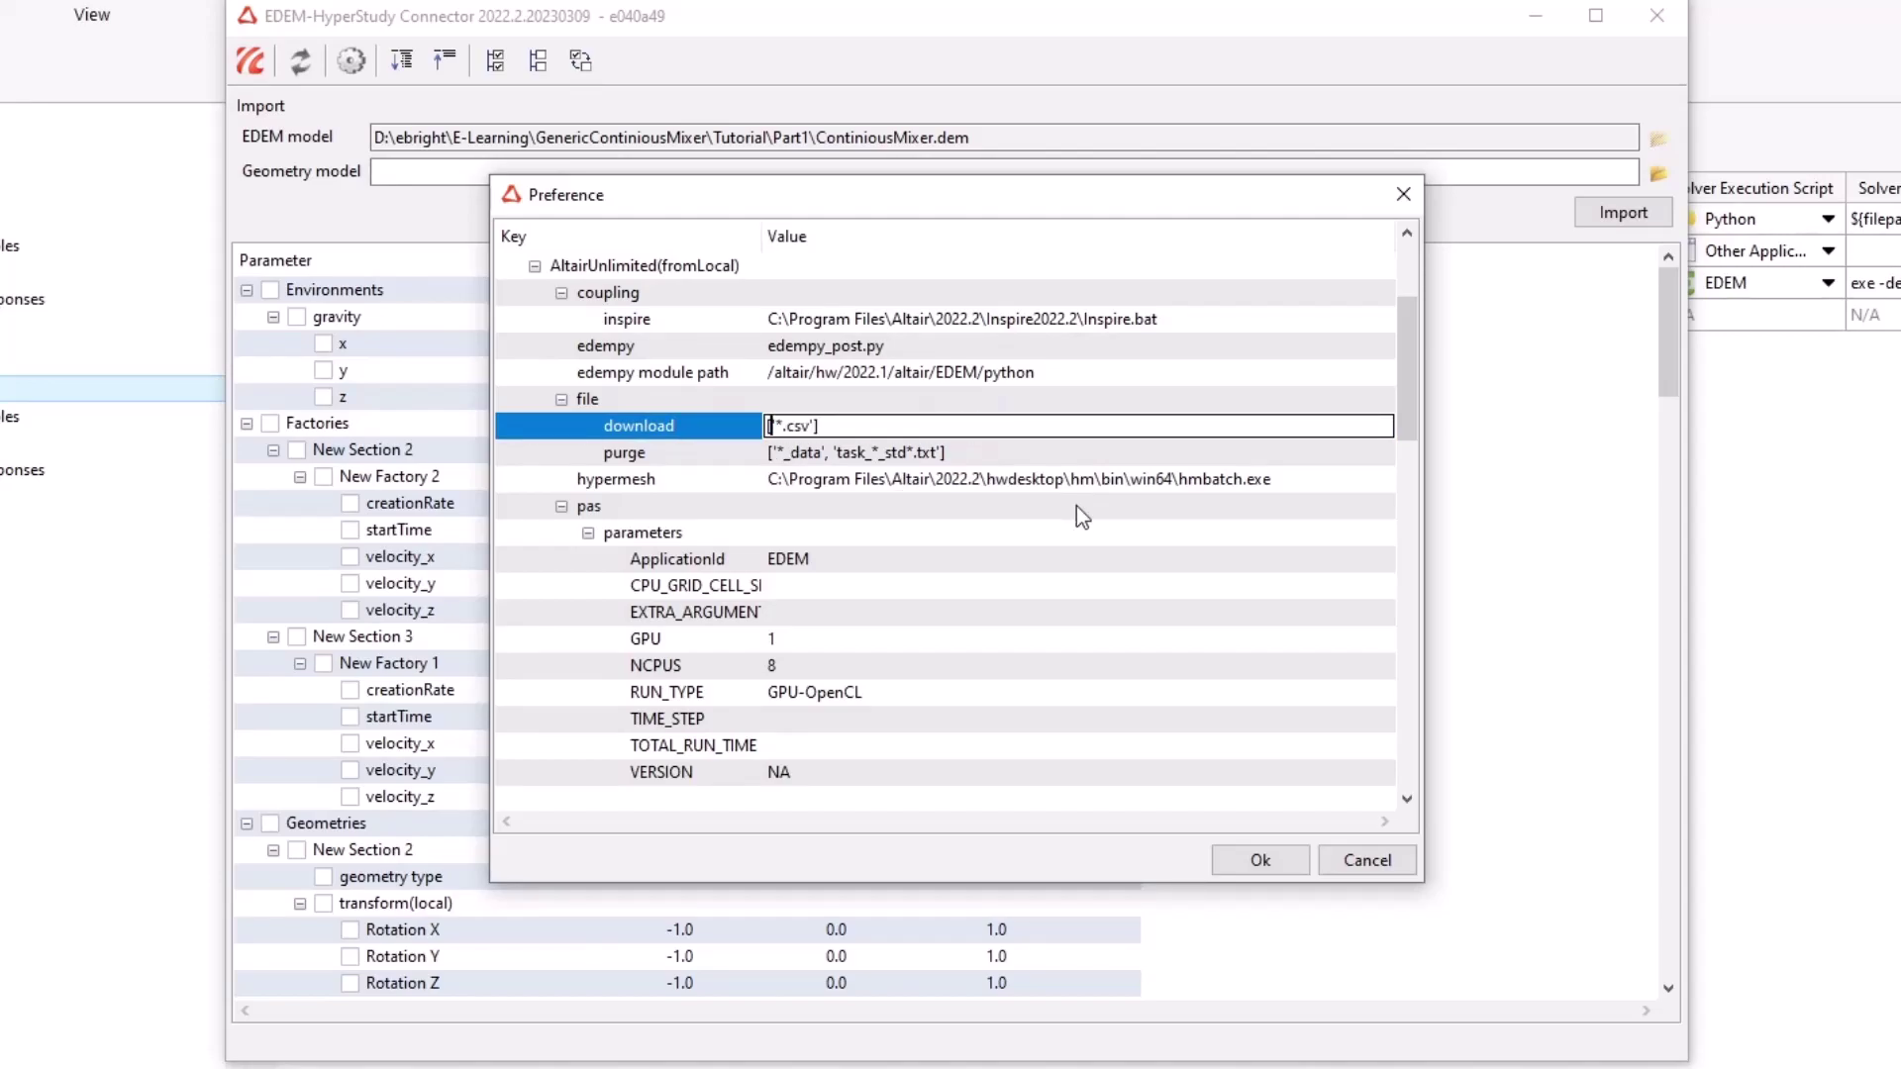
key("Return")
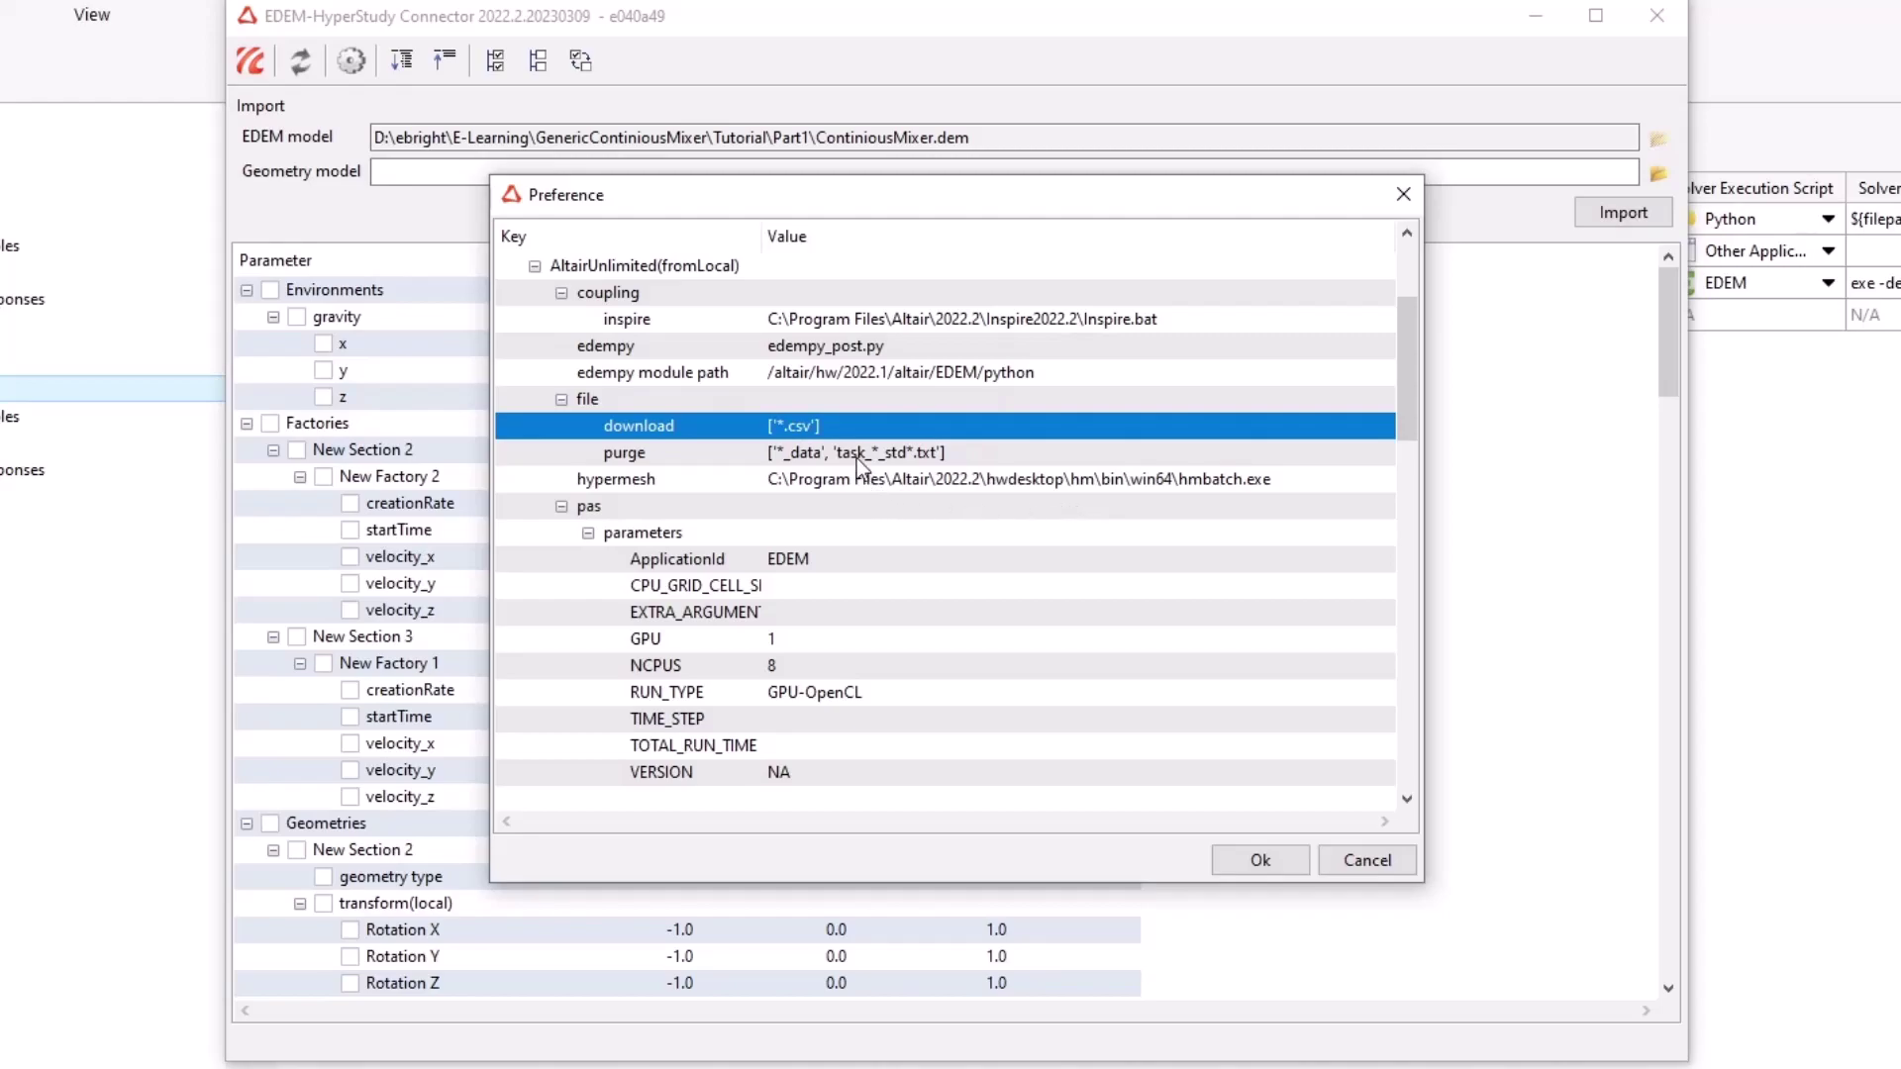
Clear the purge file list so it reads [].
left_click(822, 461)
left_click(830, 458)
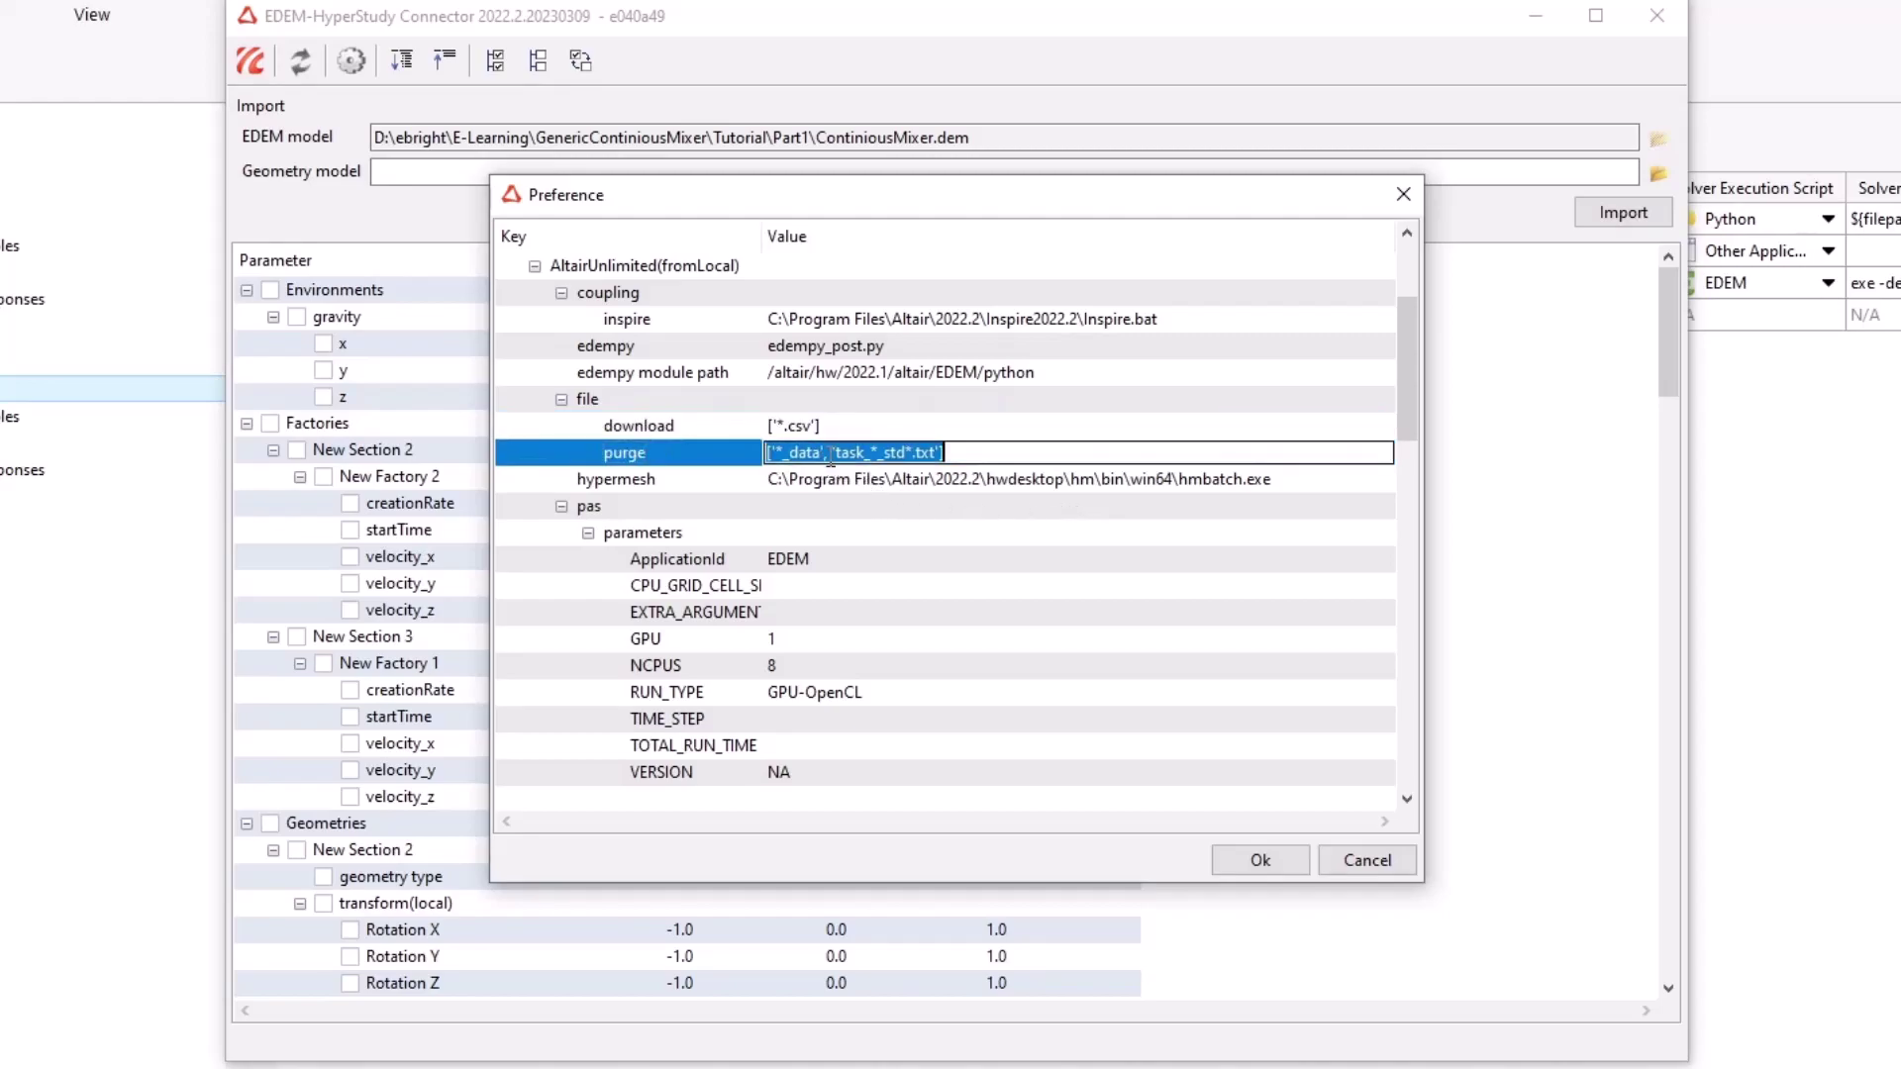
left_click(938, 457)
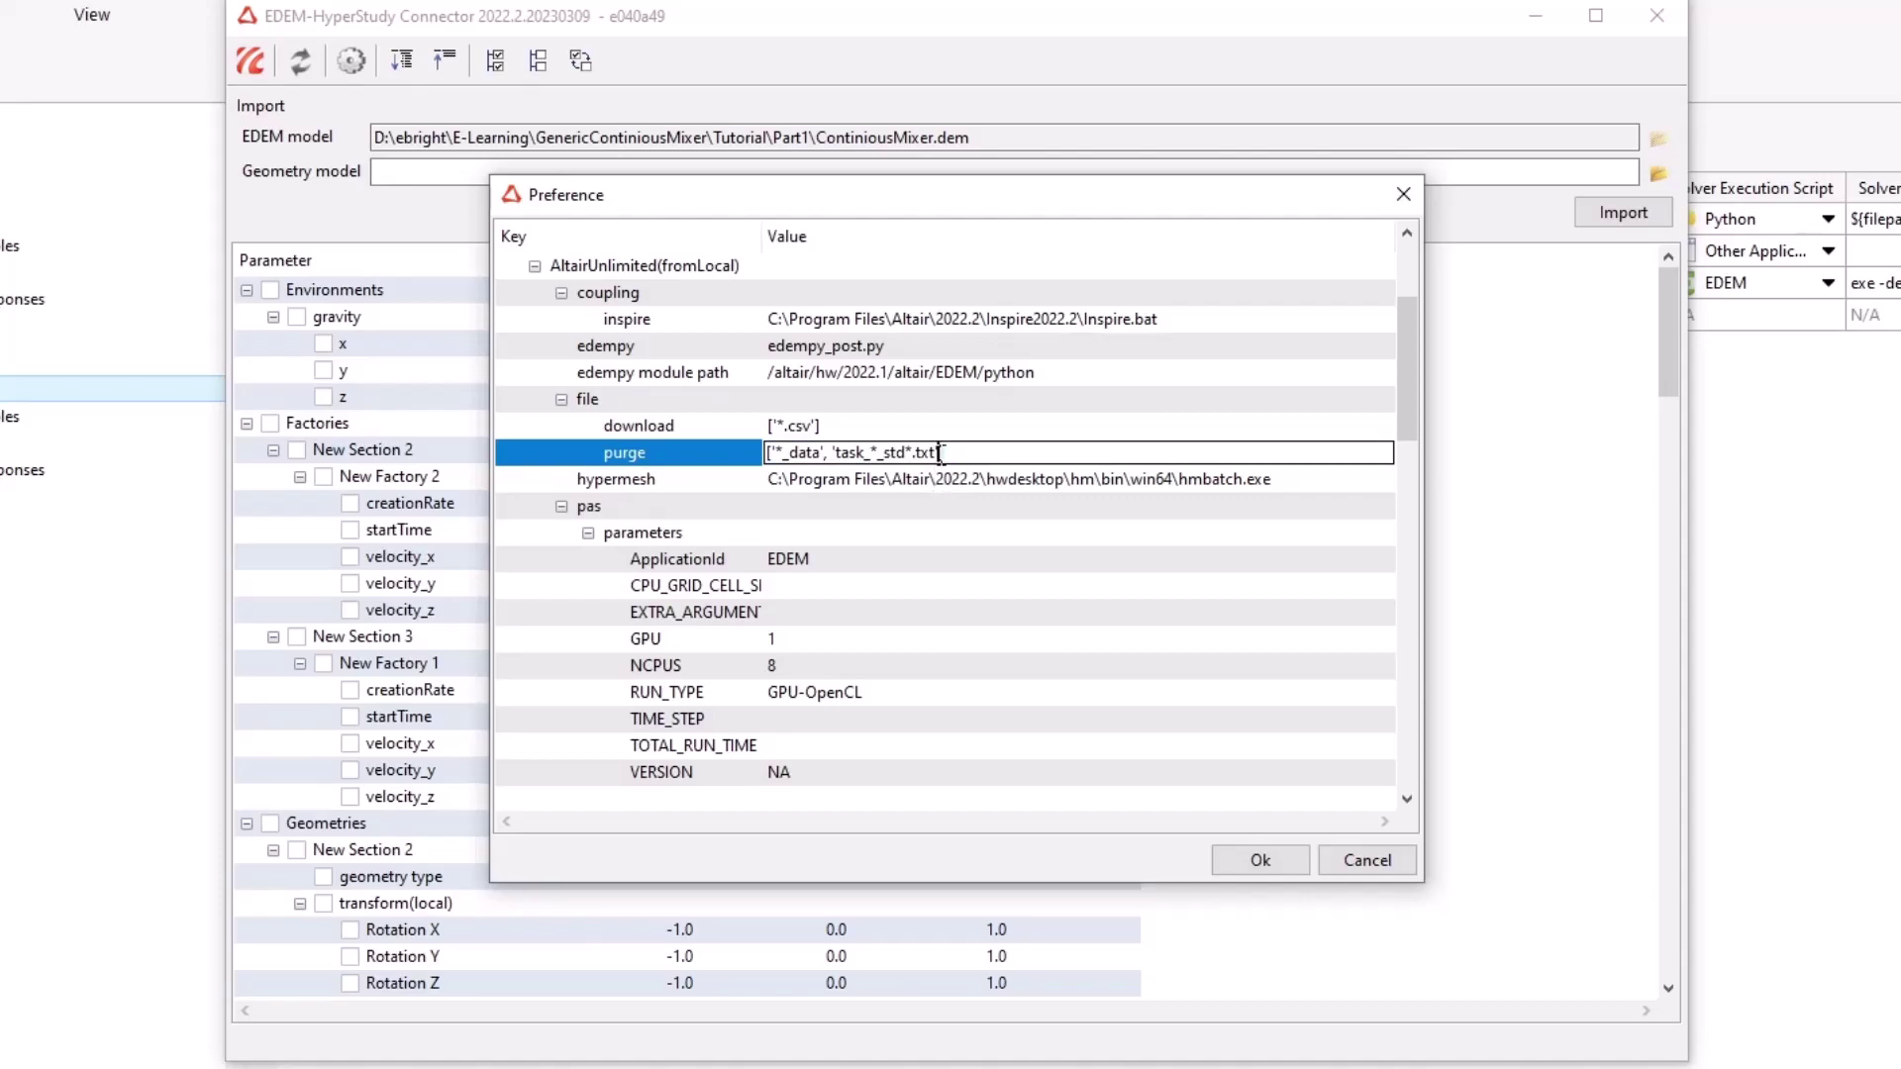
left_click_drag(939, 458, 772, 457)
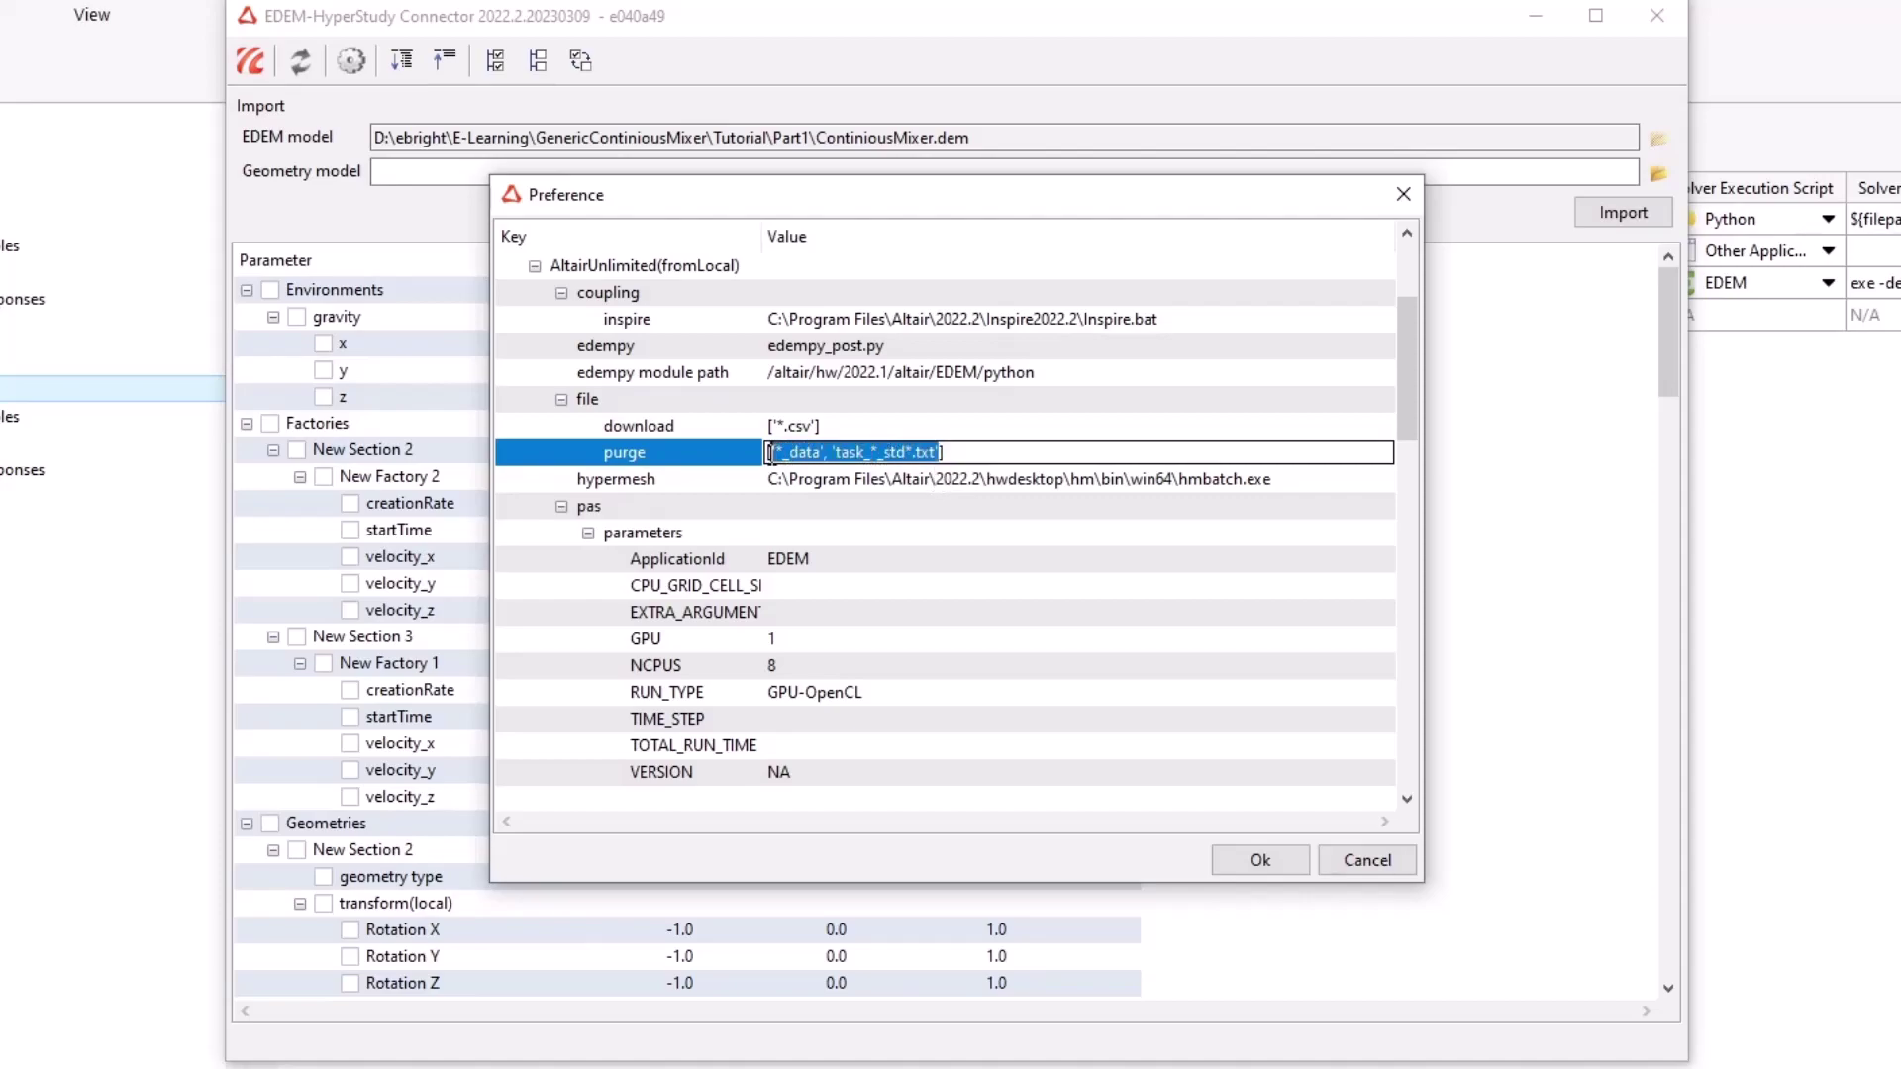
mouse_move(1152, 534)
key("Delete")
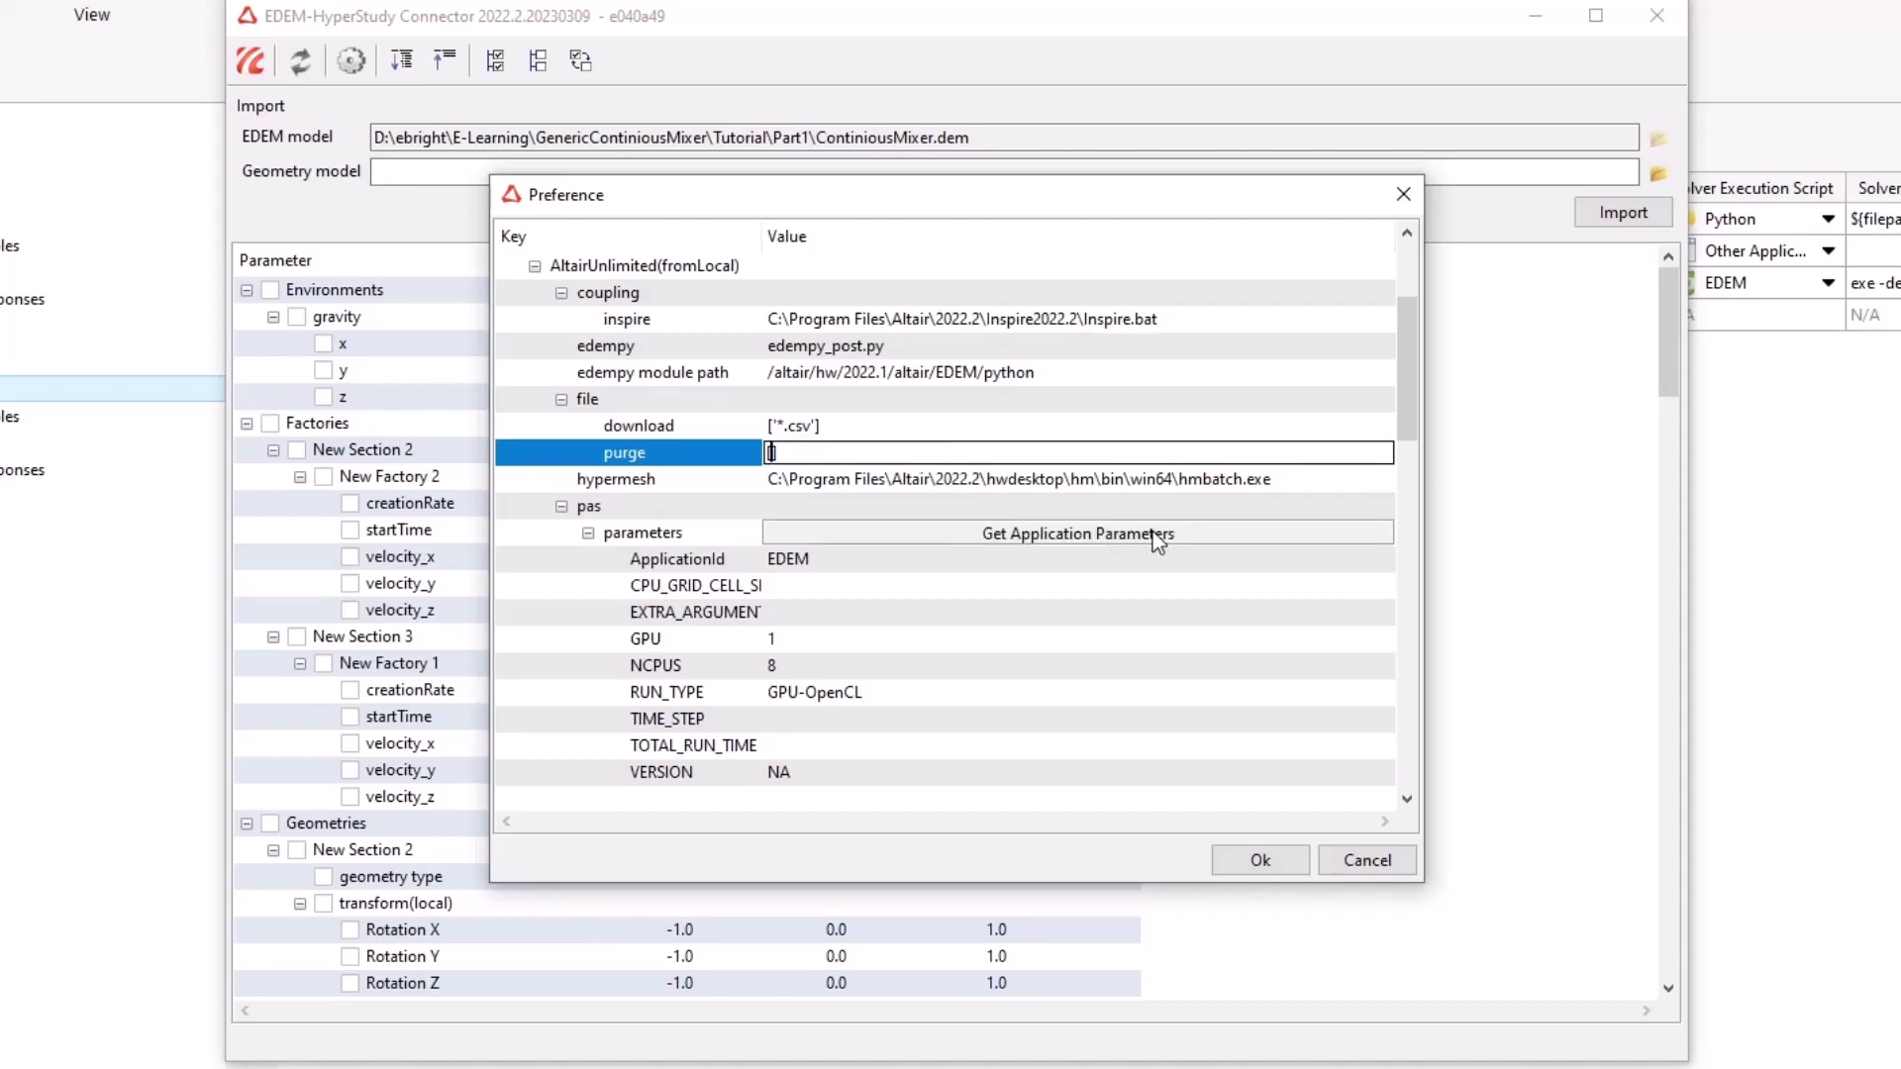
key("Return")
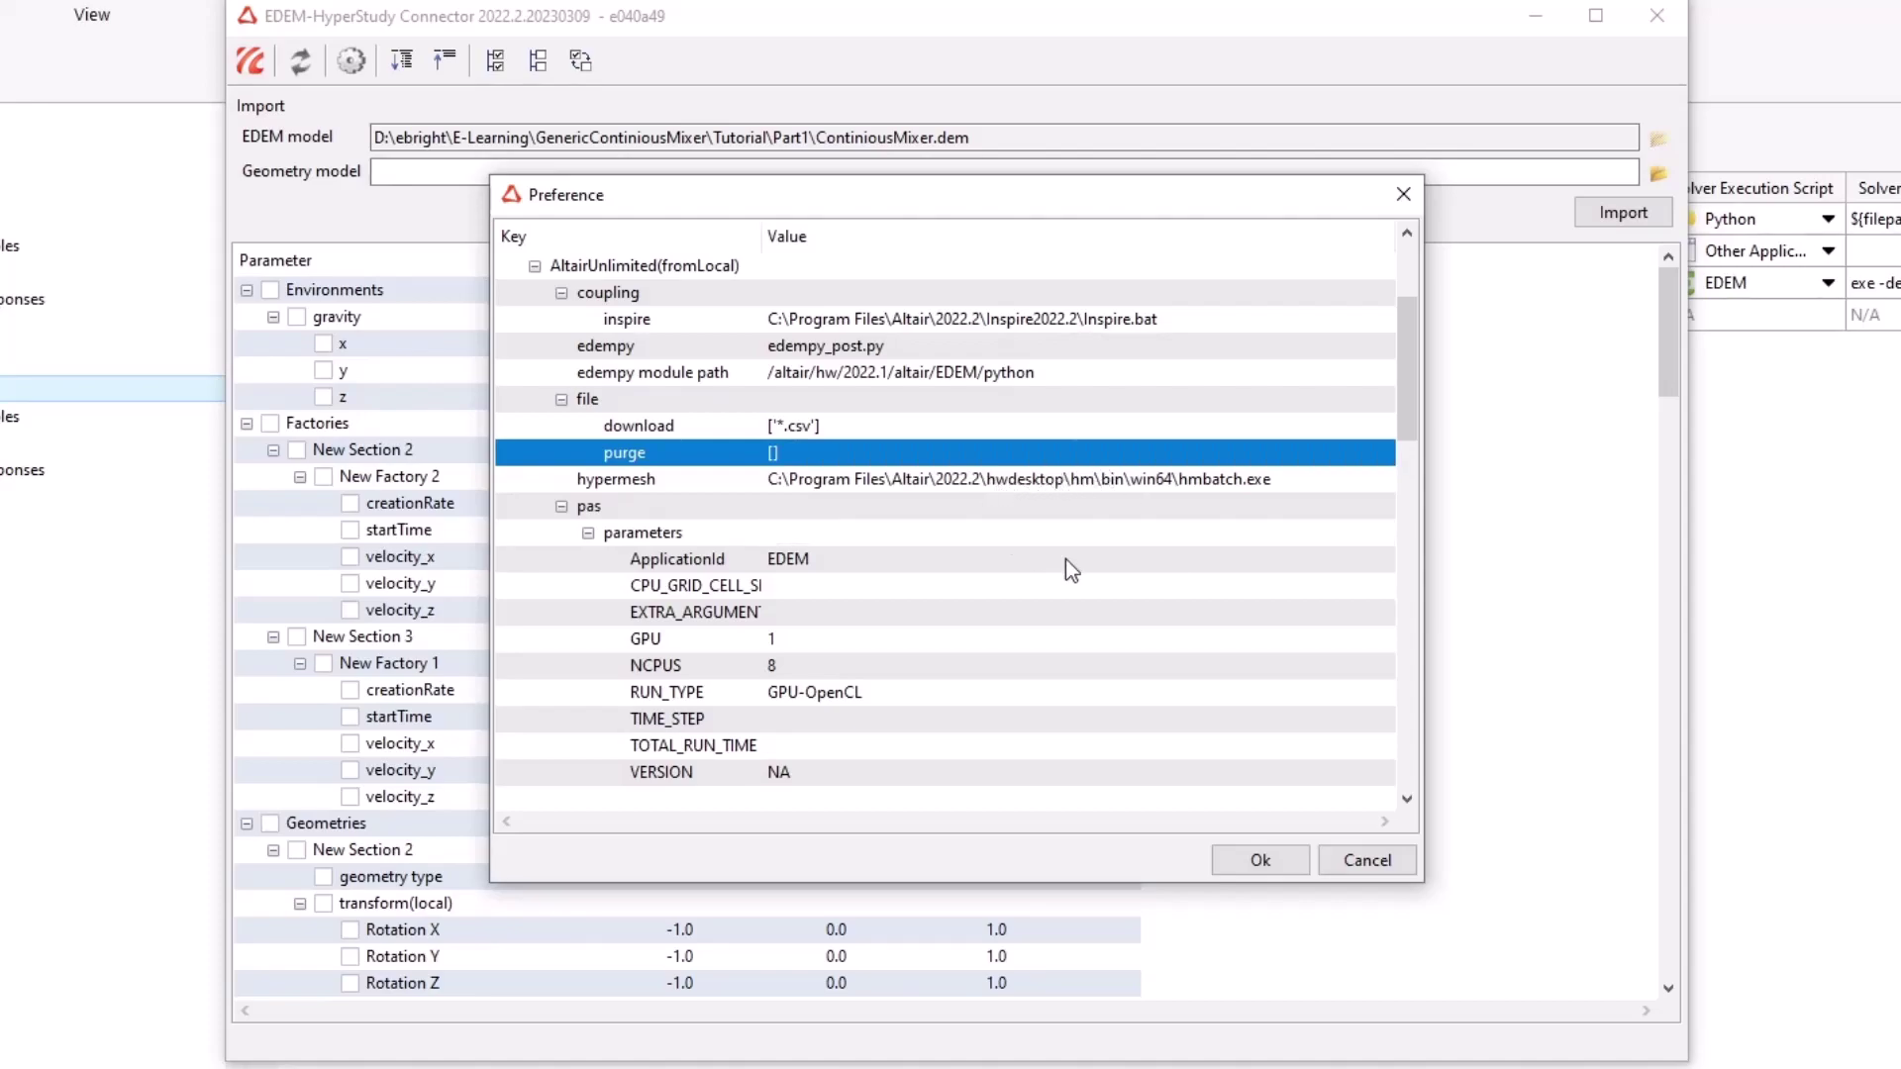
Enter the ssh server address, user id and account password for the cloud profile.
scroll(1018, 568, "down", 4)
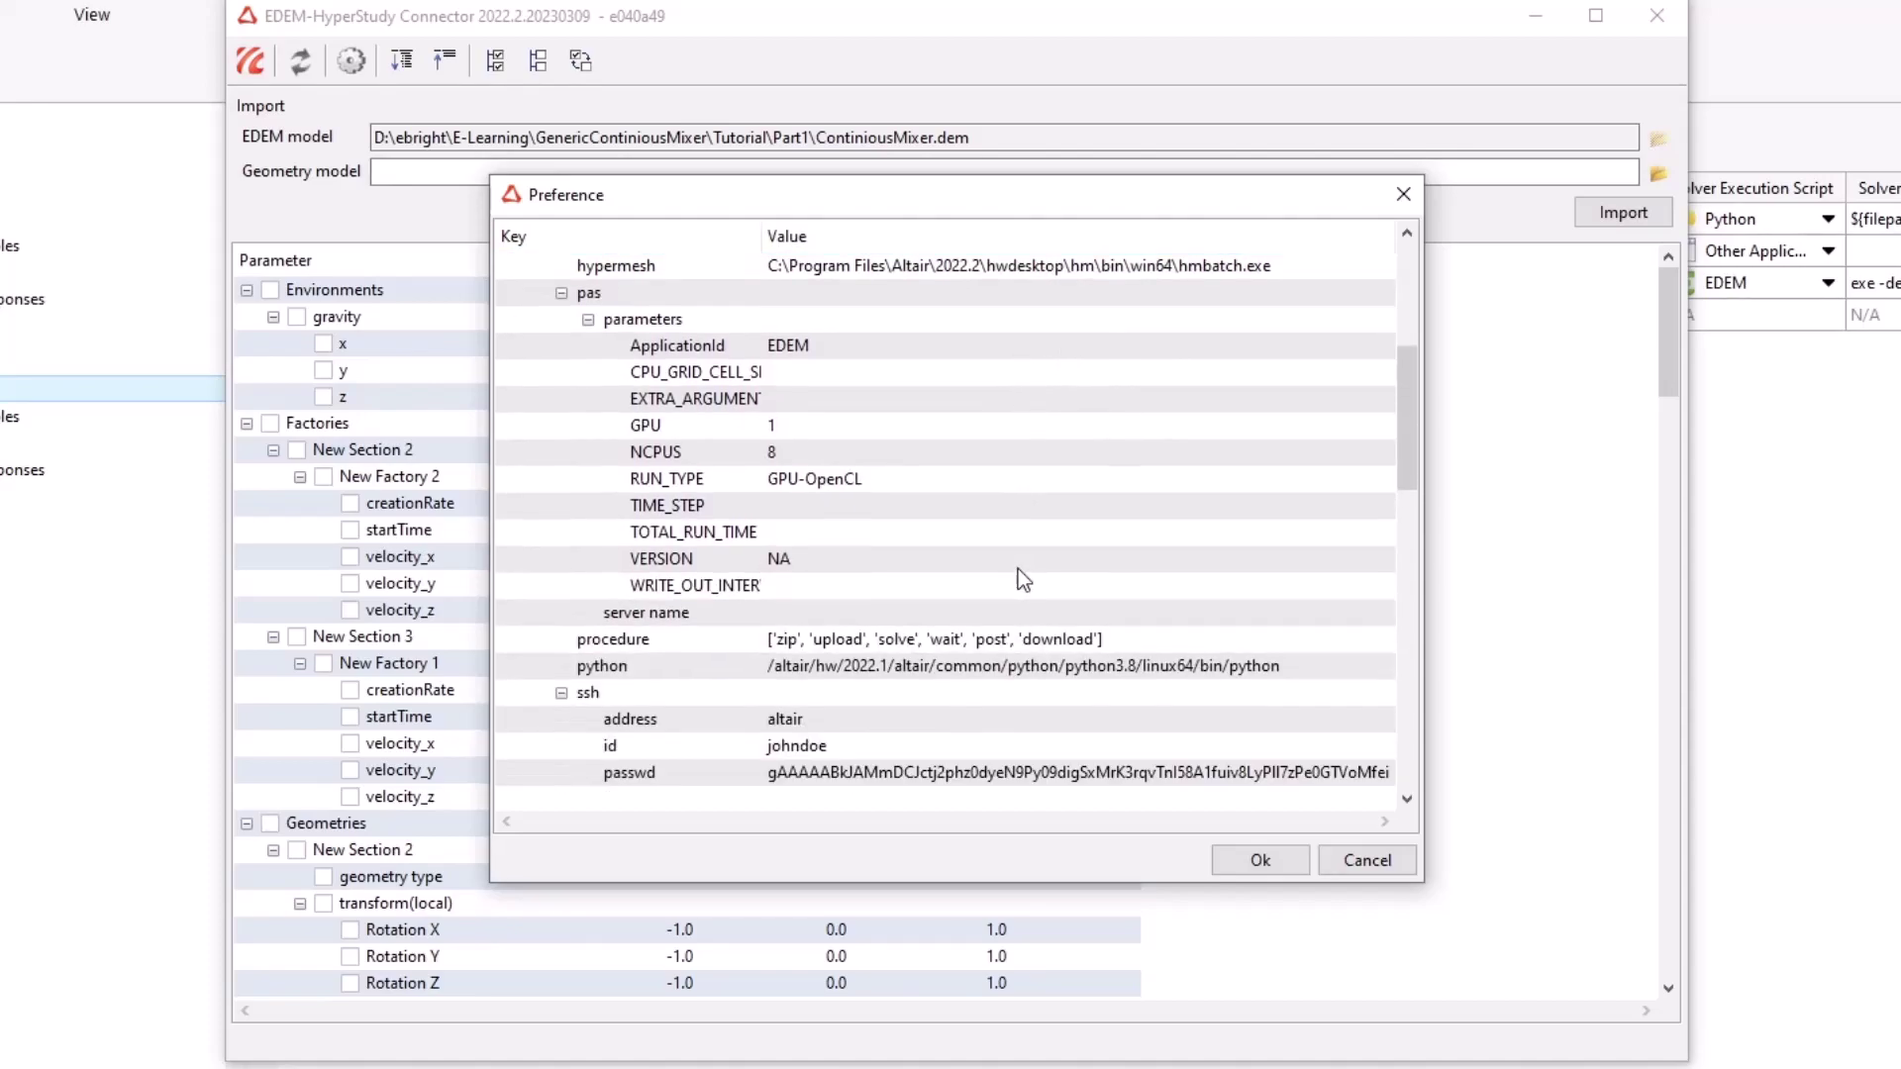
scroll(1019, 576, "down", 1)
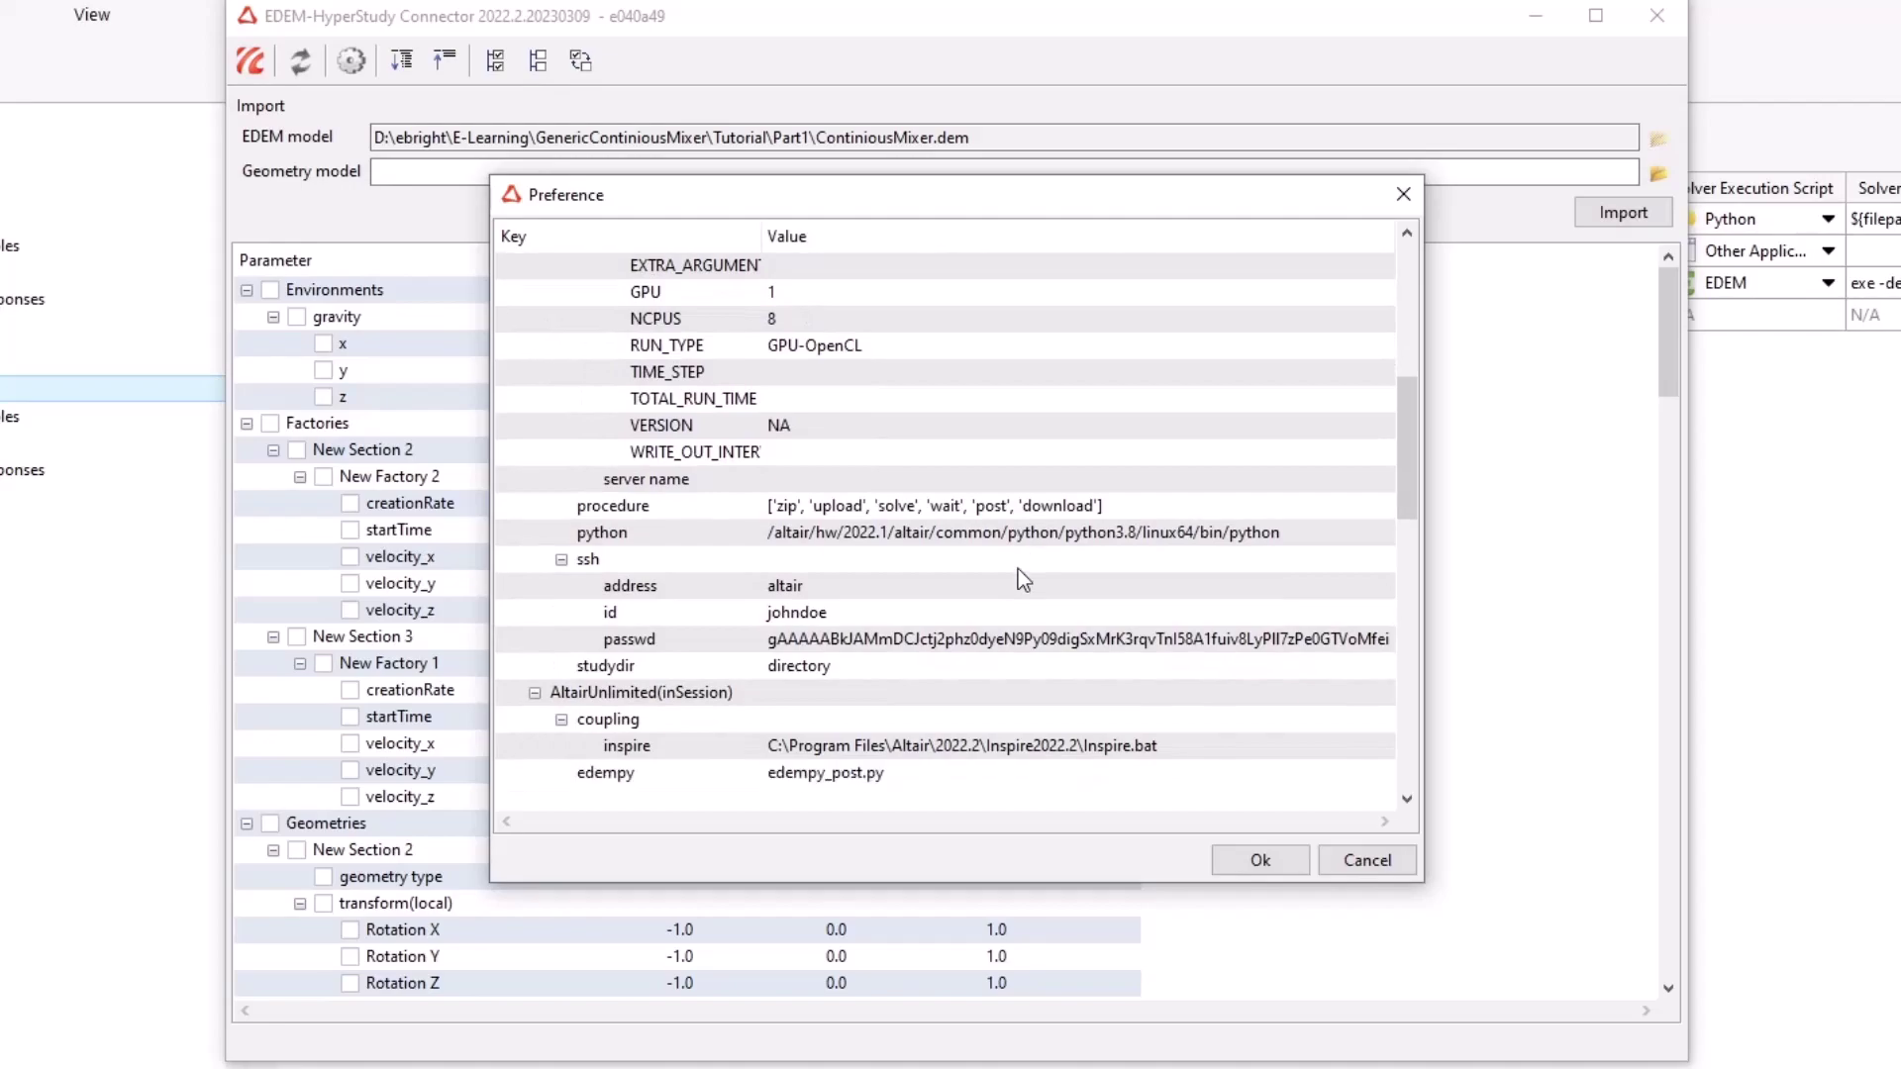
double_click(943, 589)
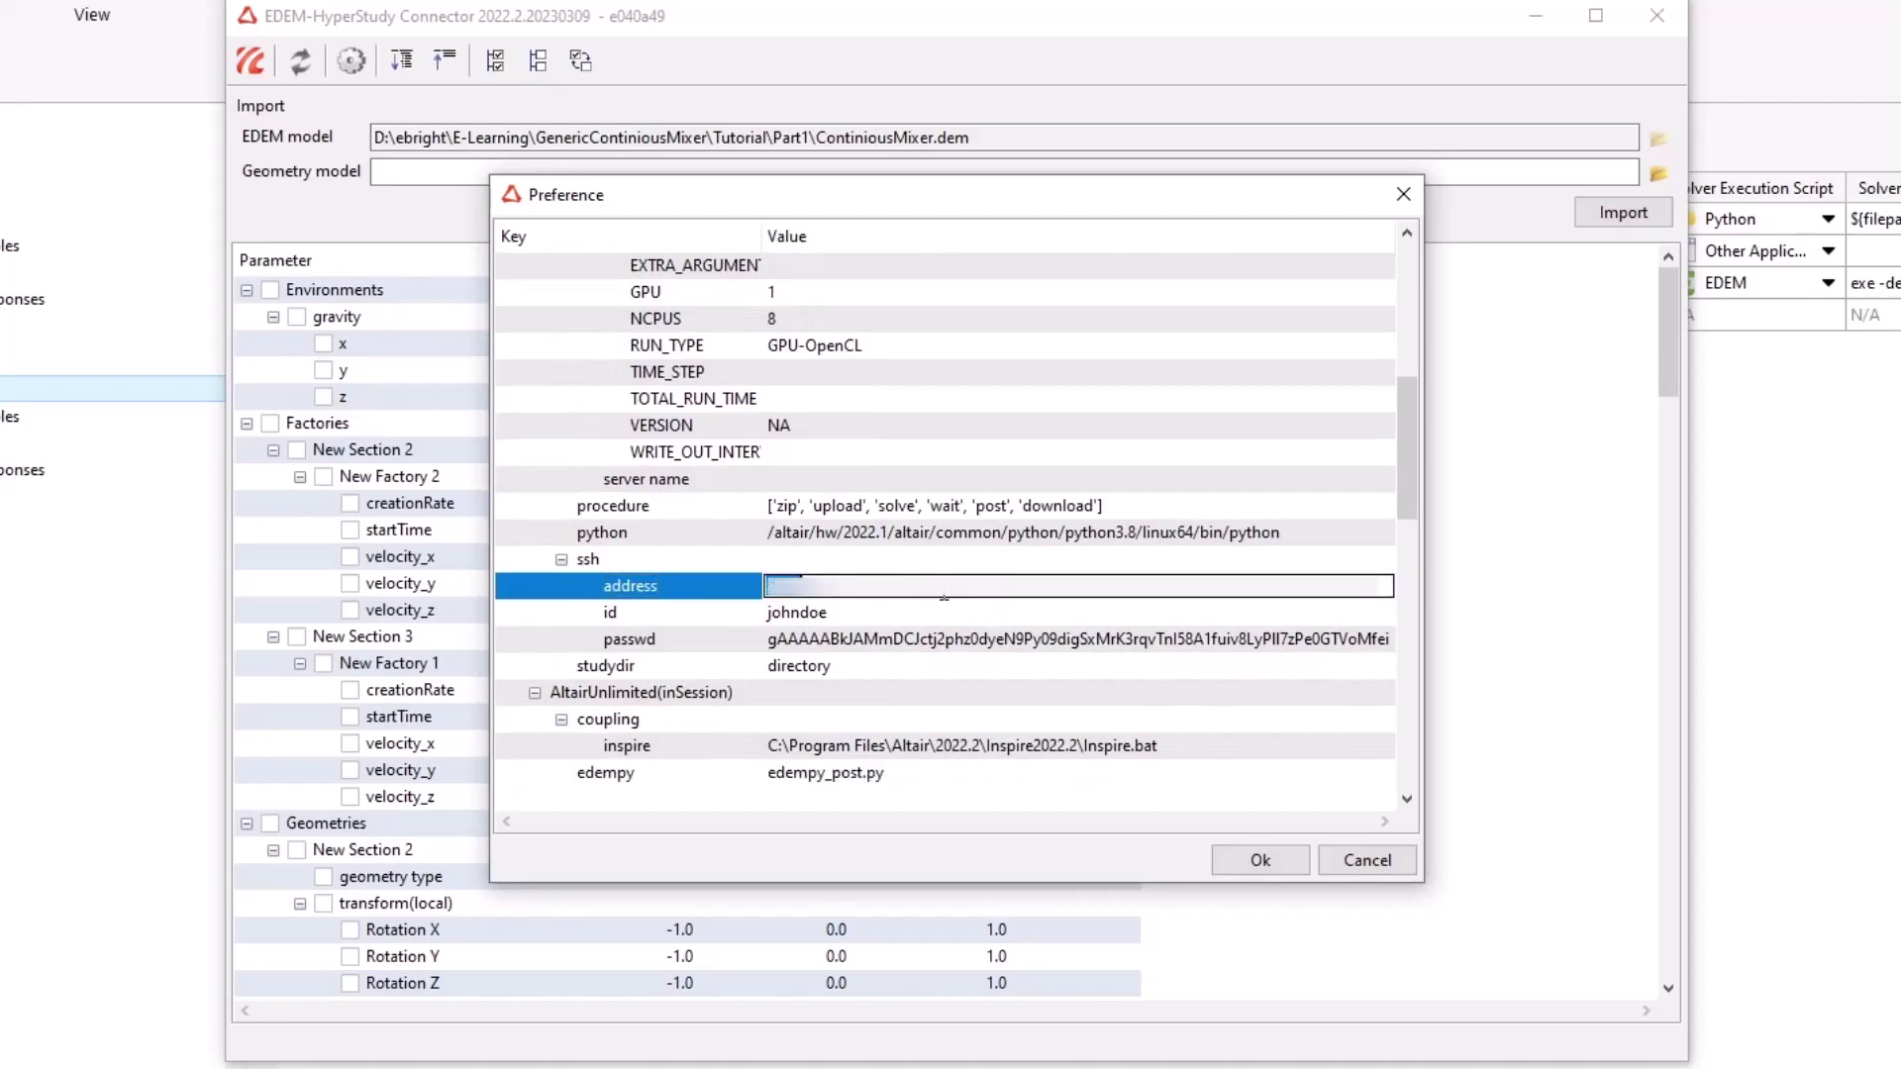
key("BackSpace")
key("Return")
double_click(942, 606)
type("ebright")
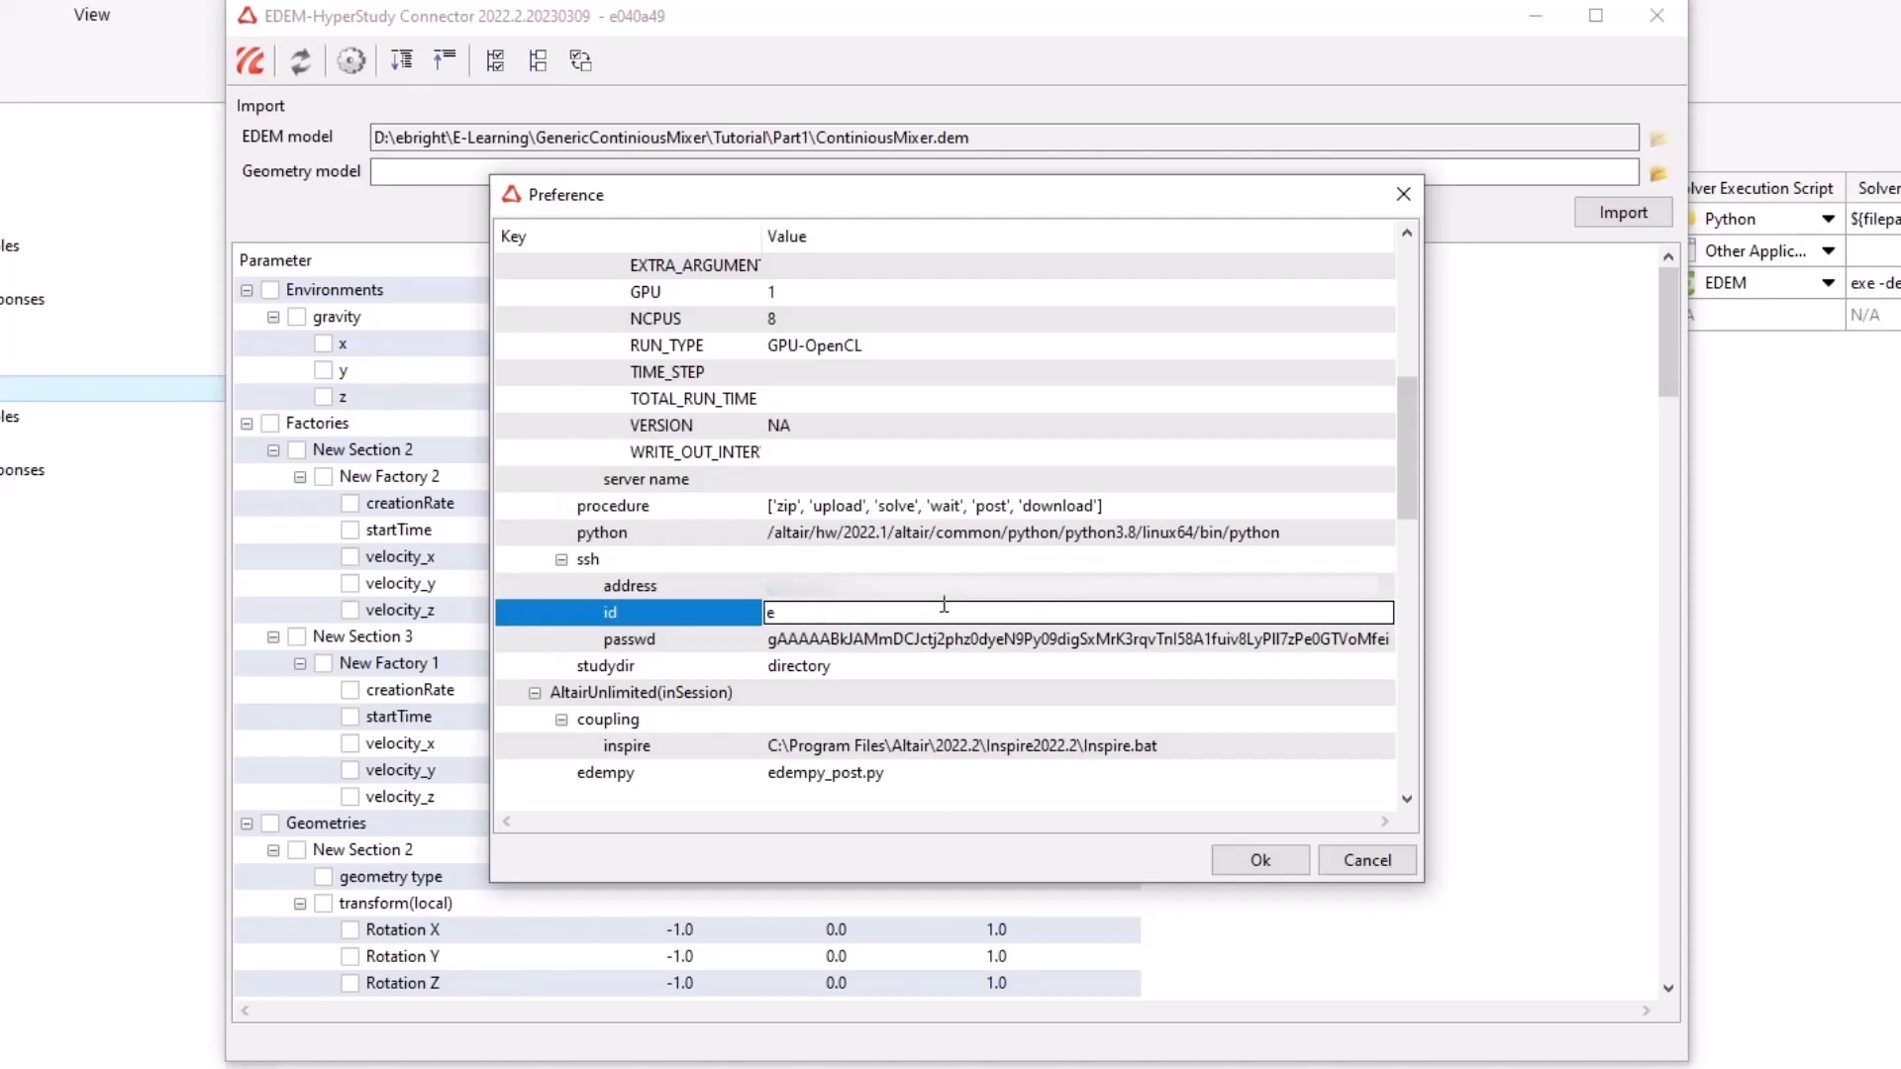
key("Return")
double_click(972, 636)
type("**********")
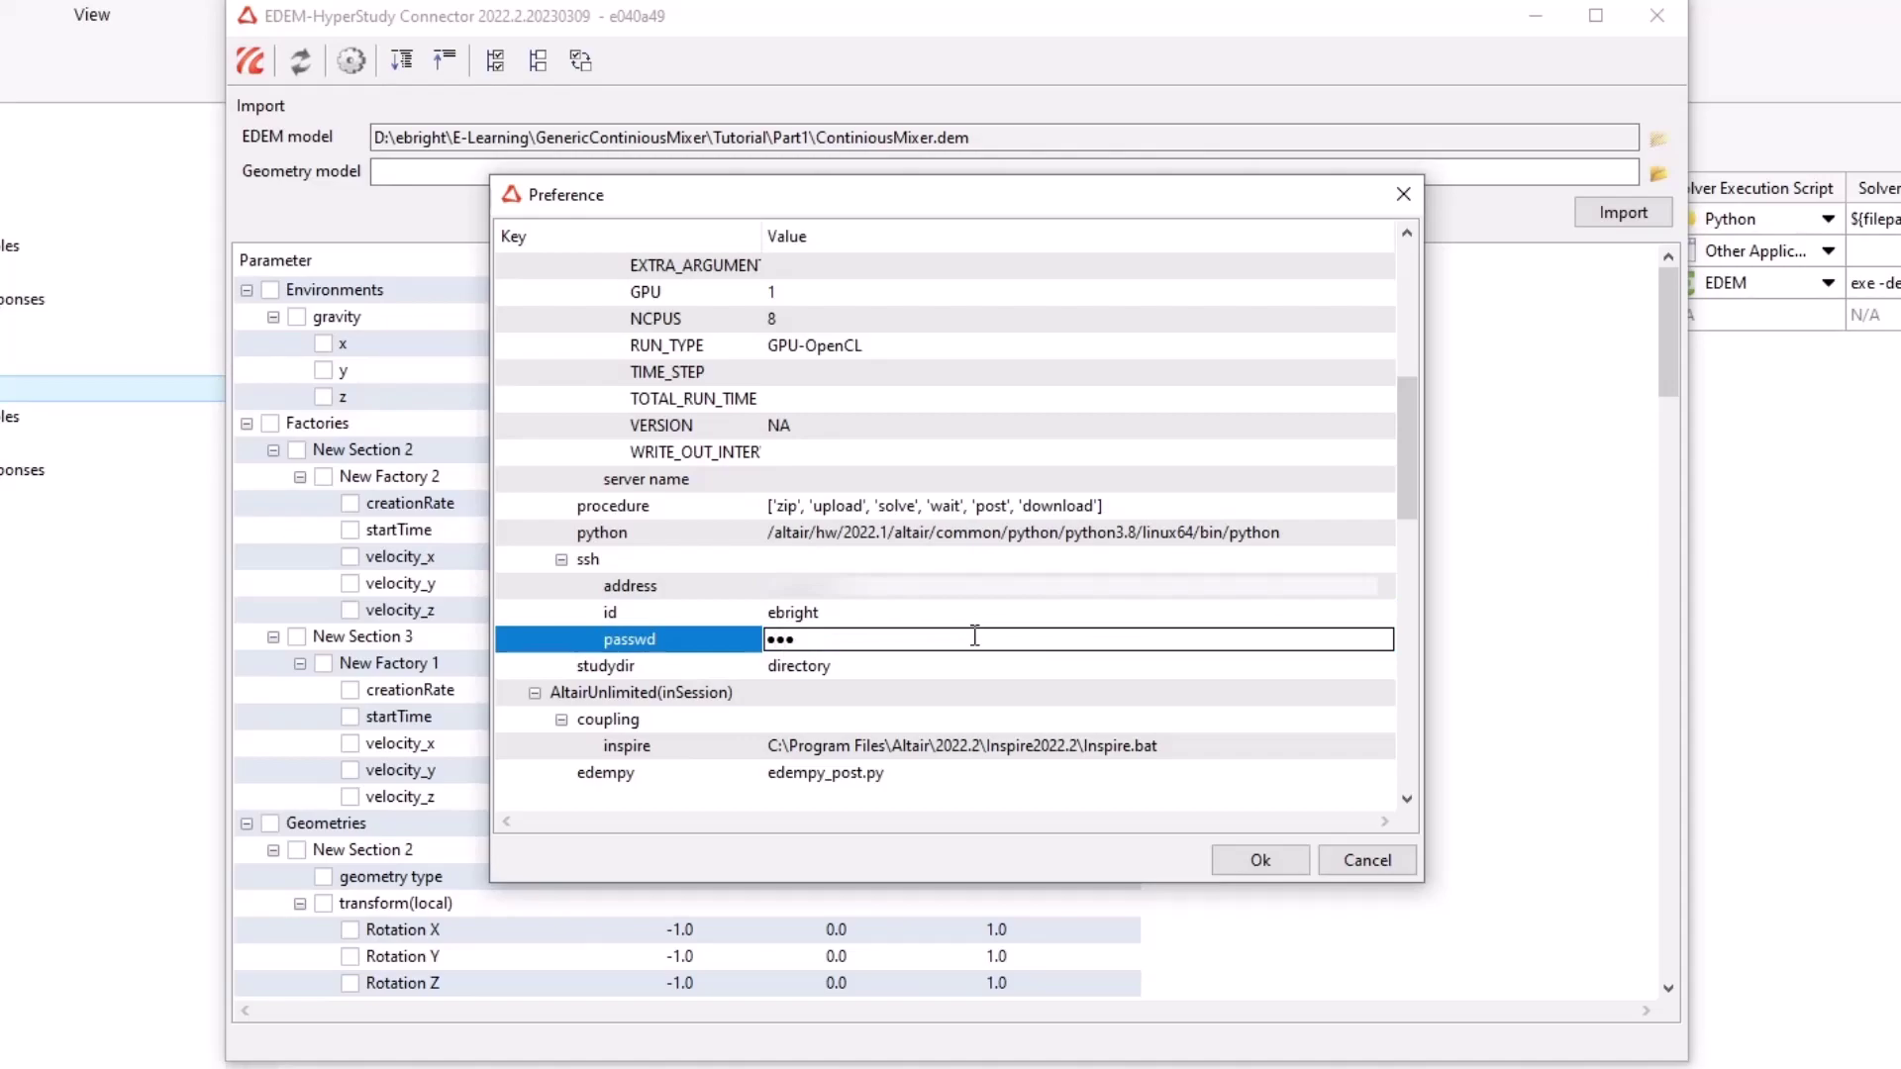
type("*")
key("Return")
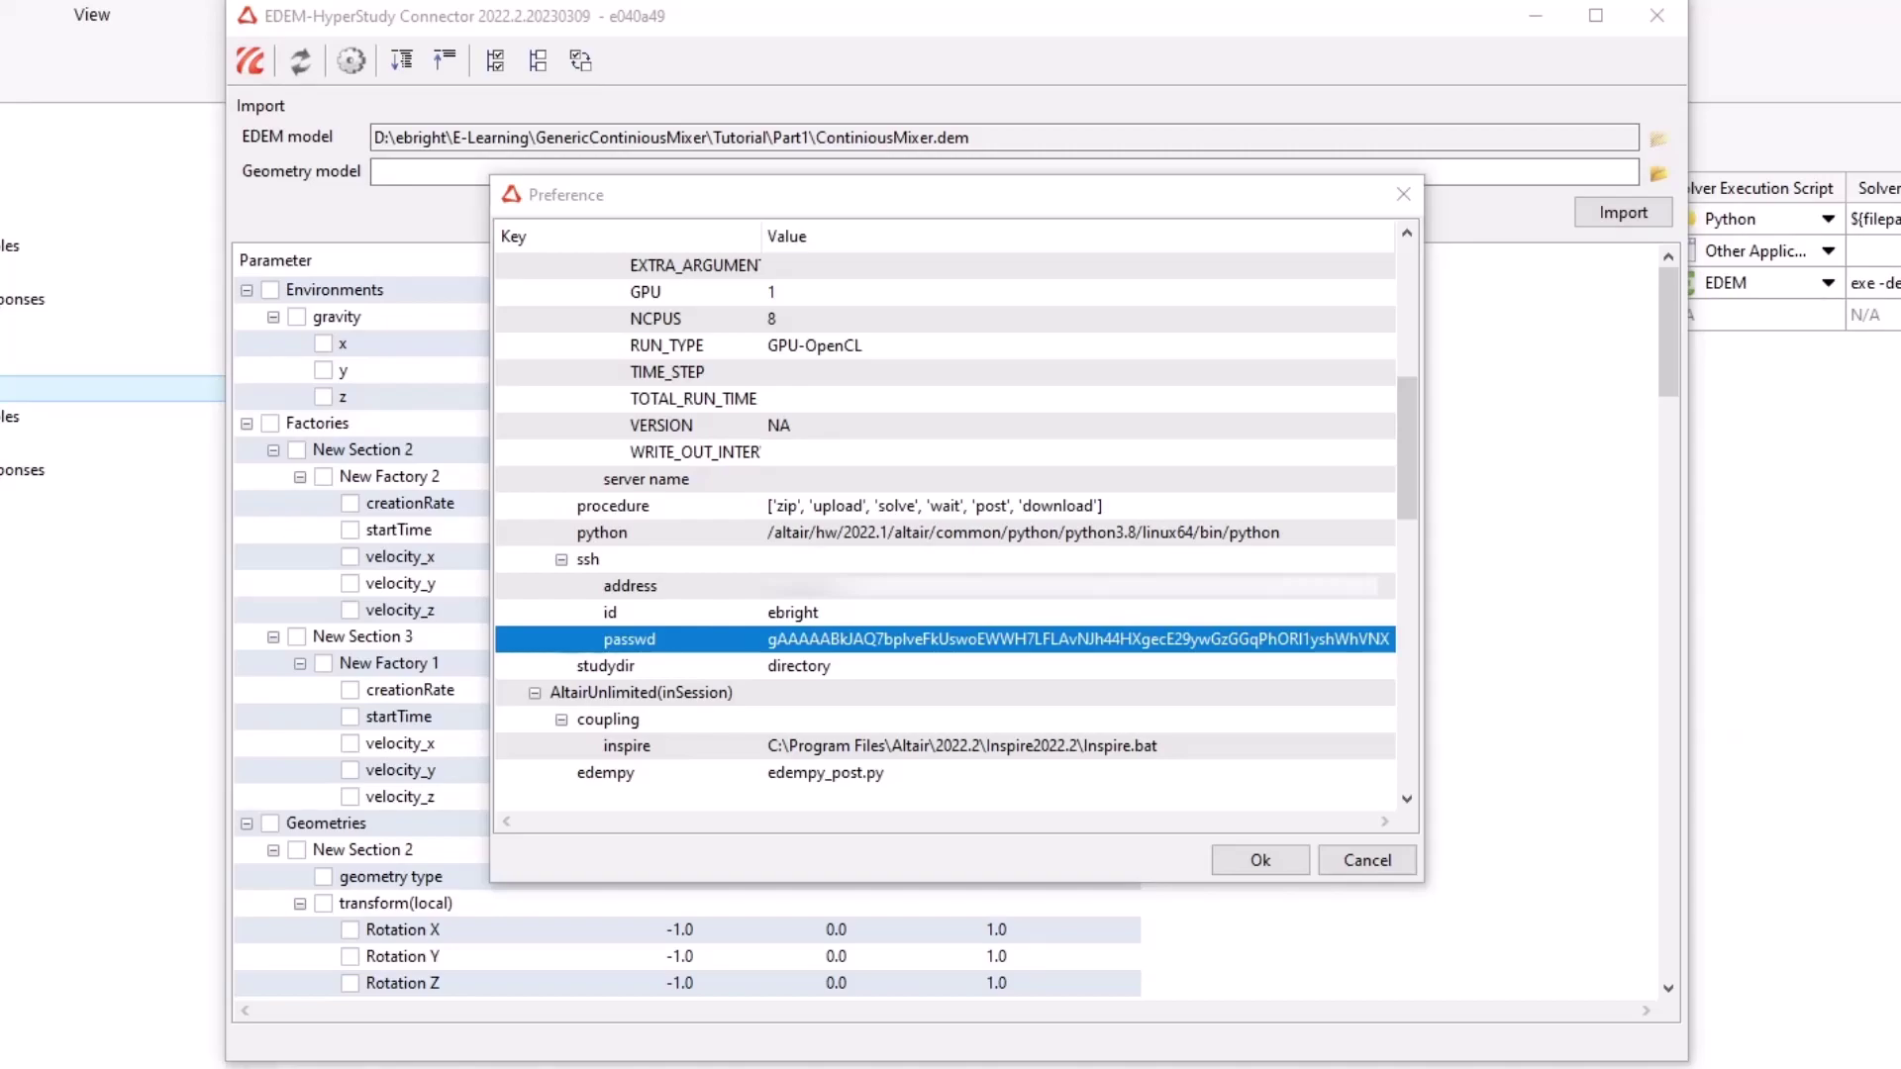
Paste the remote Studies/GenericContiniousMixerPowder folder path as the study directory.
double_click(891, 665)
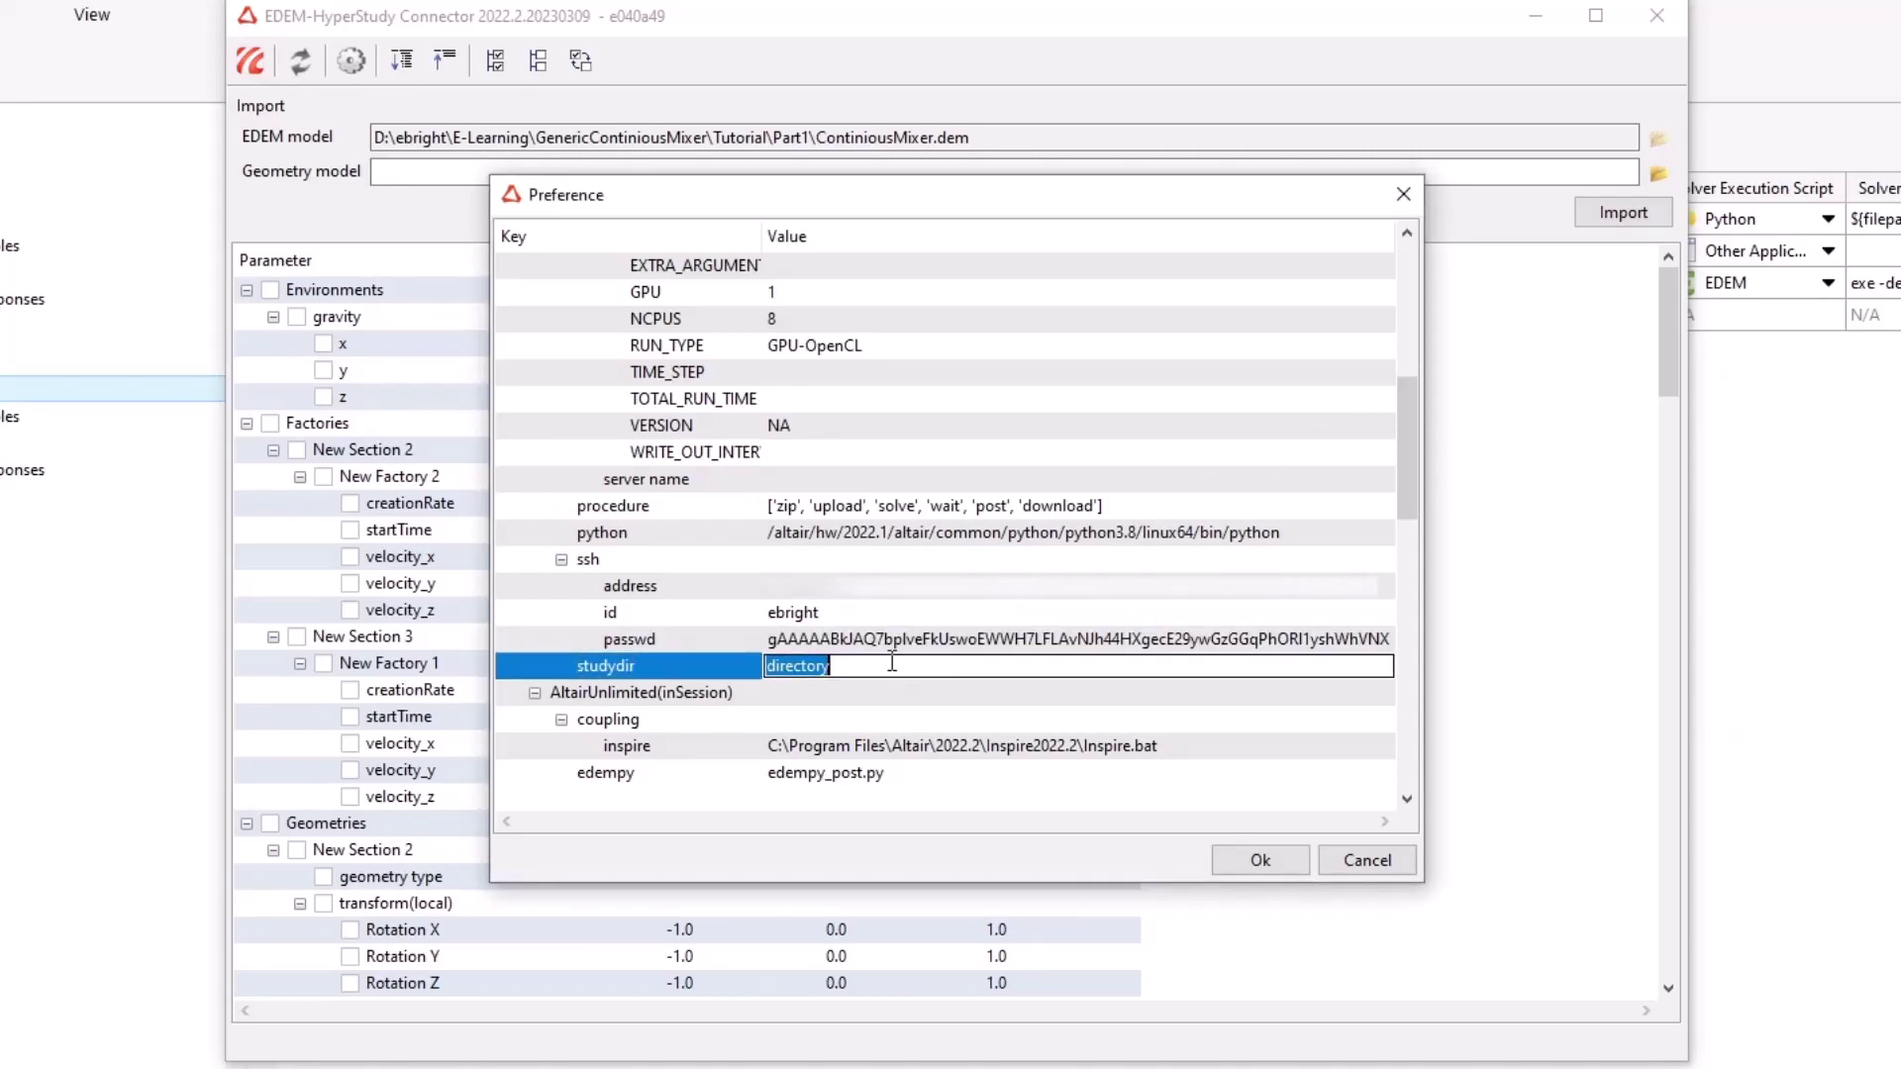
type("/home/stage/ebright/Studies/GenericContiniousMixerPowder")
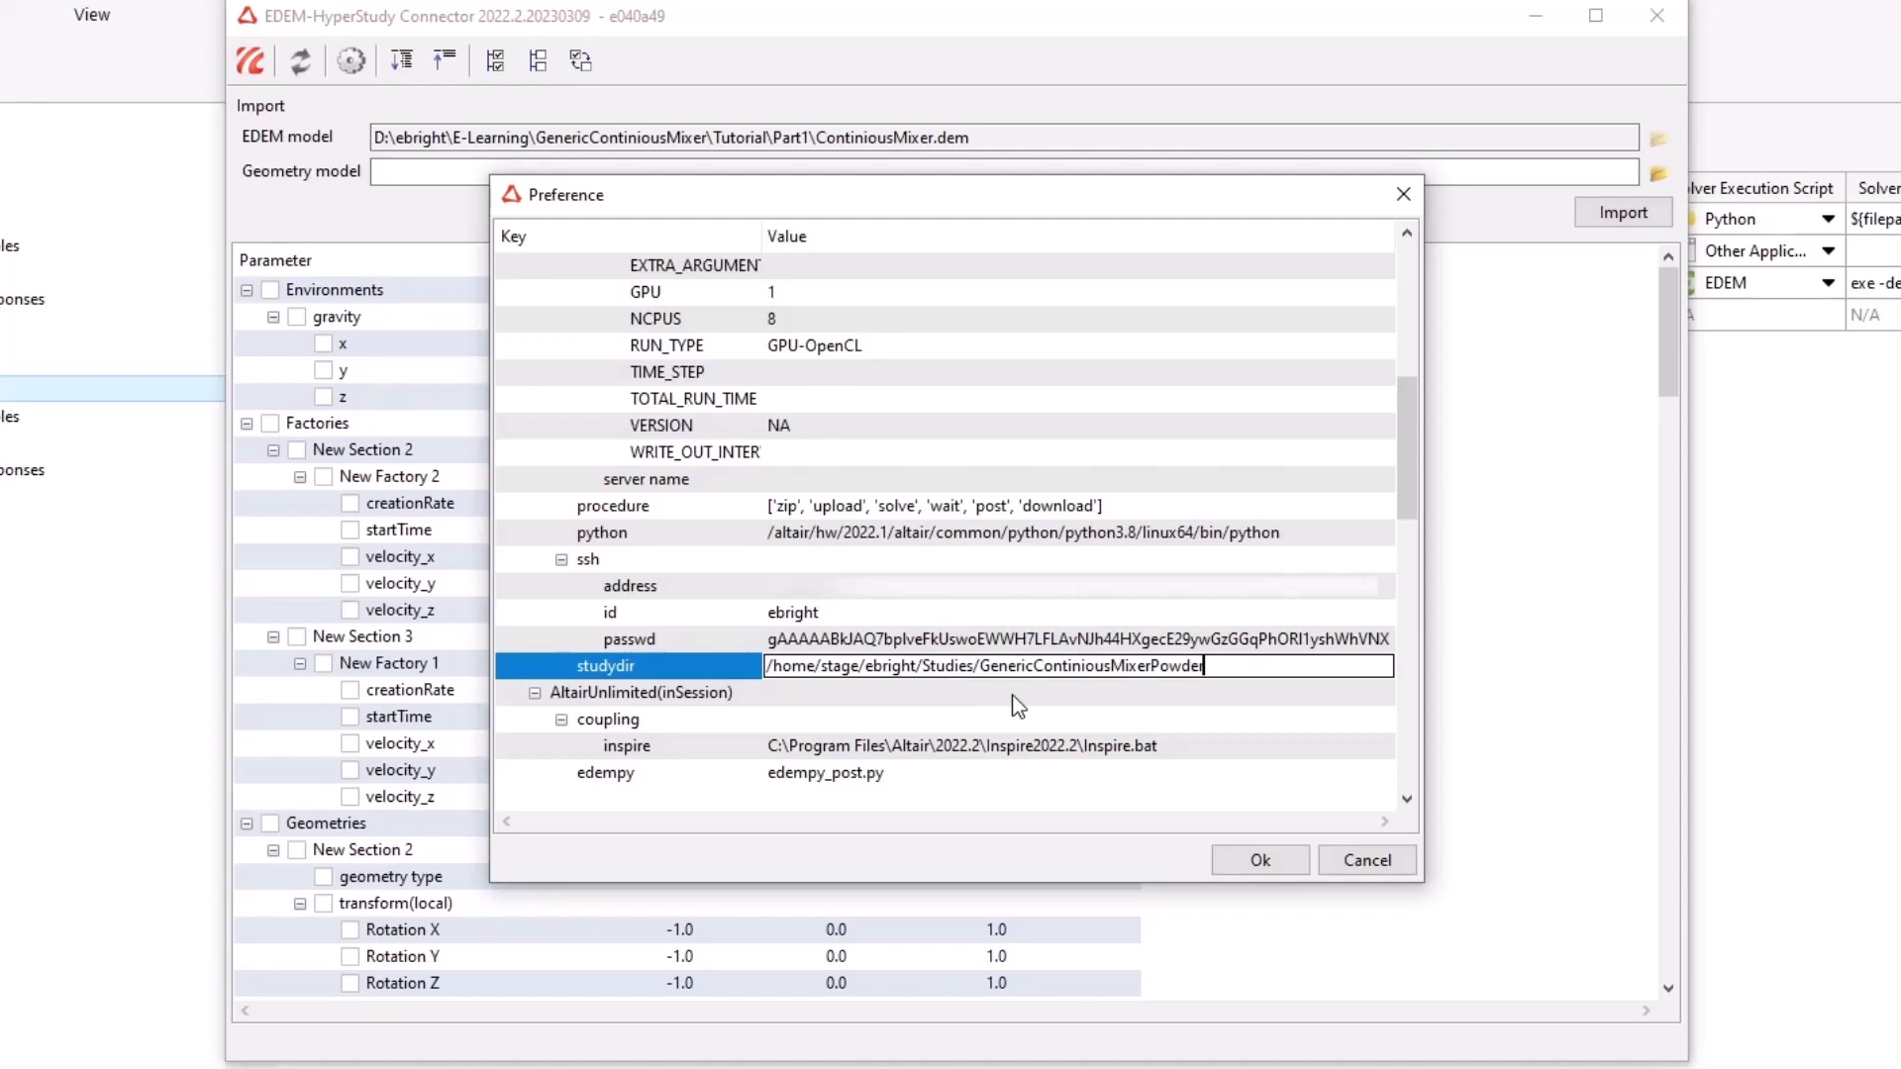
key("Return")
scroll(935, 324, "up", 2)
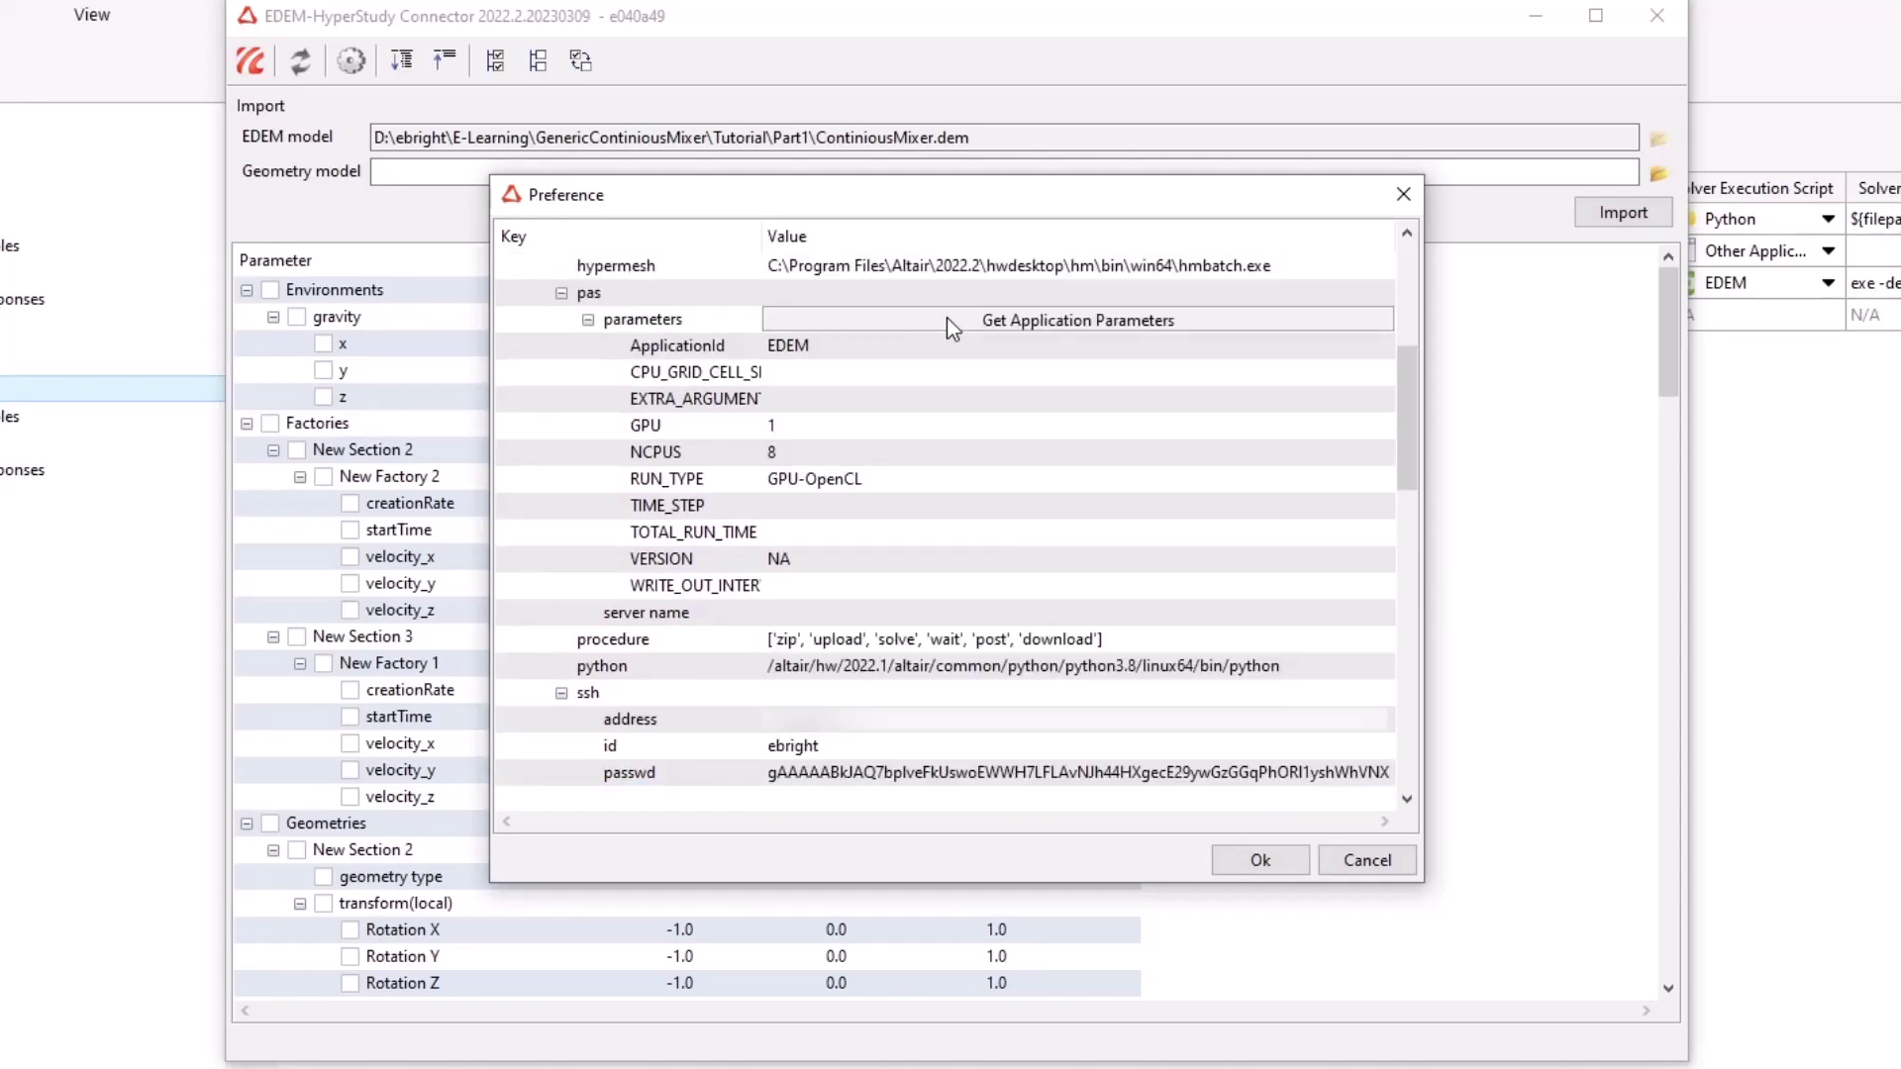
Retrieve the application parameters from the server, adding GPU_ORDER 1 to the pas list.
left_click(946, 318)
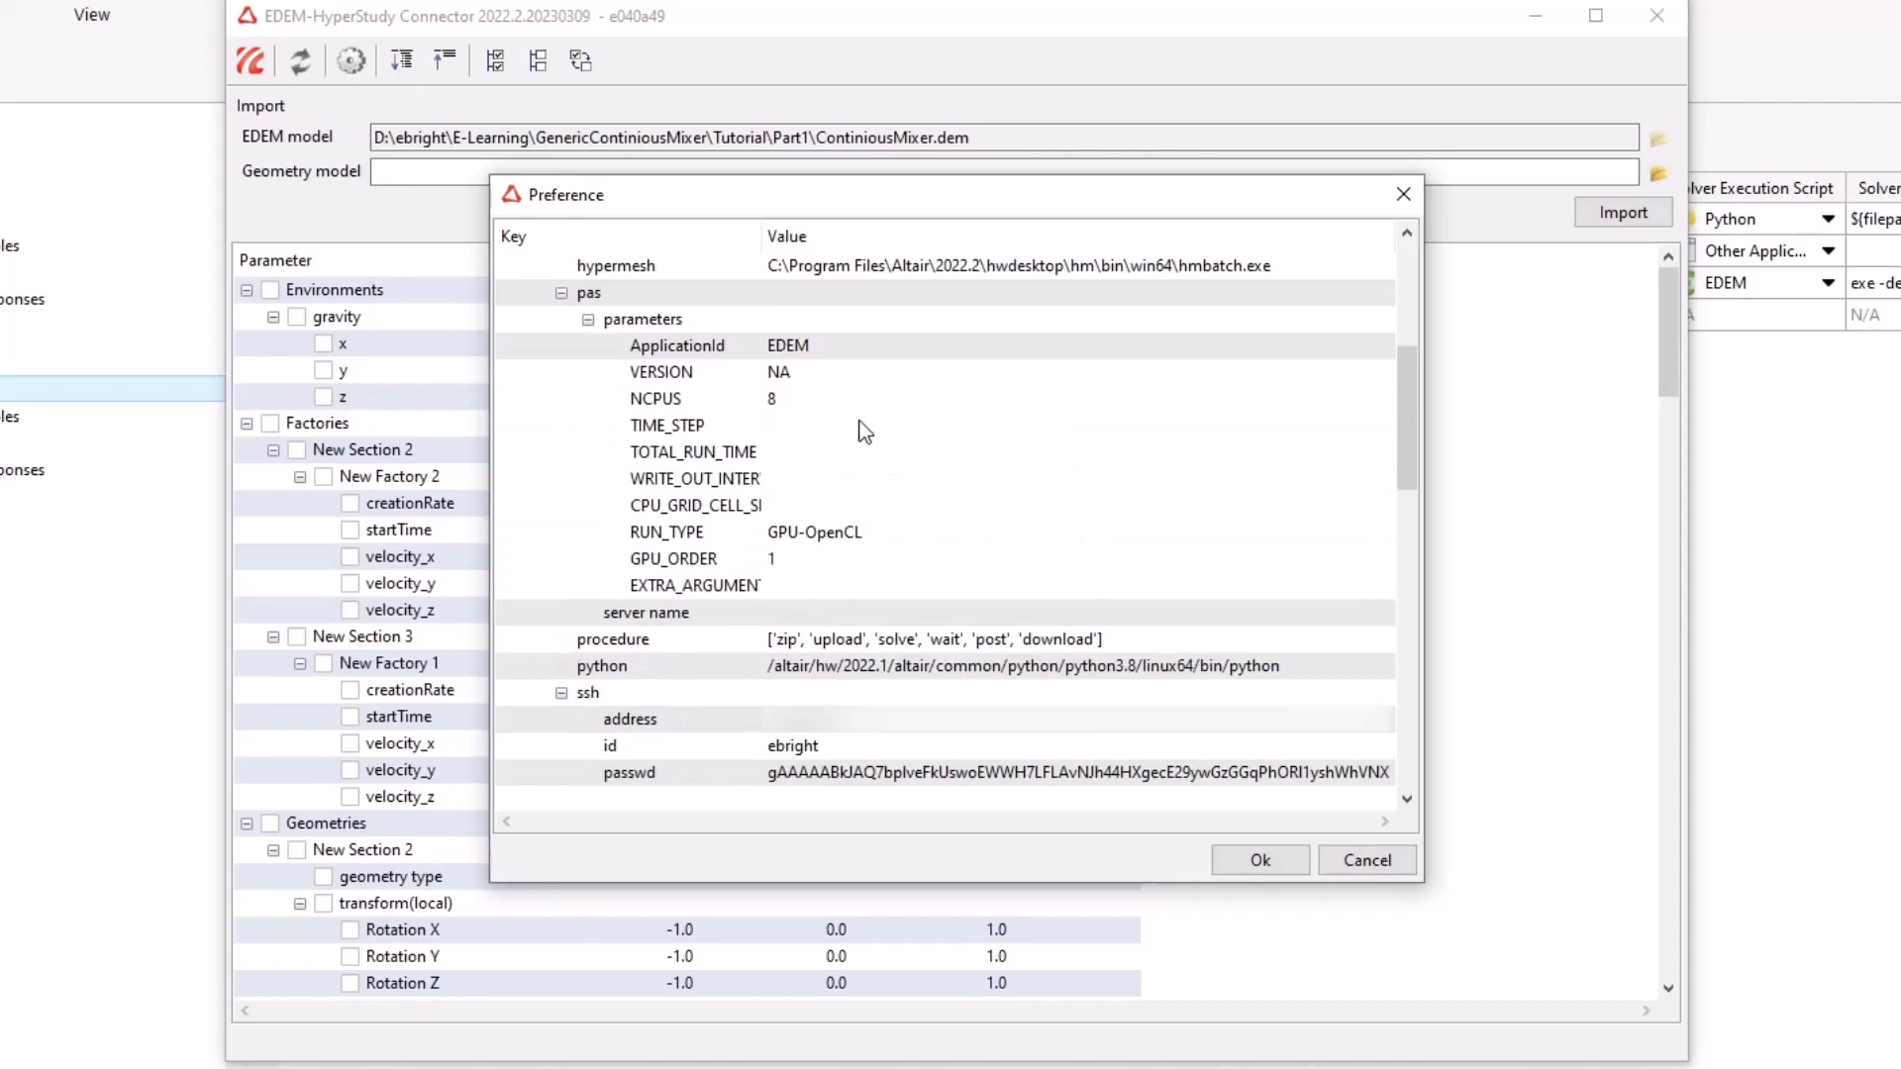
Set pas VERSION 2022.2, TIME_STEP 7.4e-6 and TOTAL_RUN_TIME 140.
double_click(830, 373)
type("2022.2")
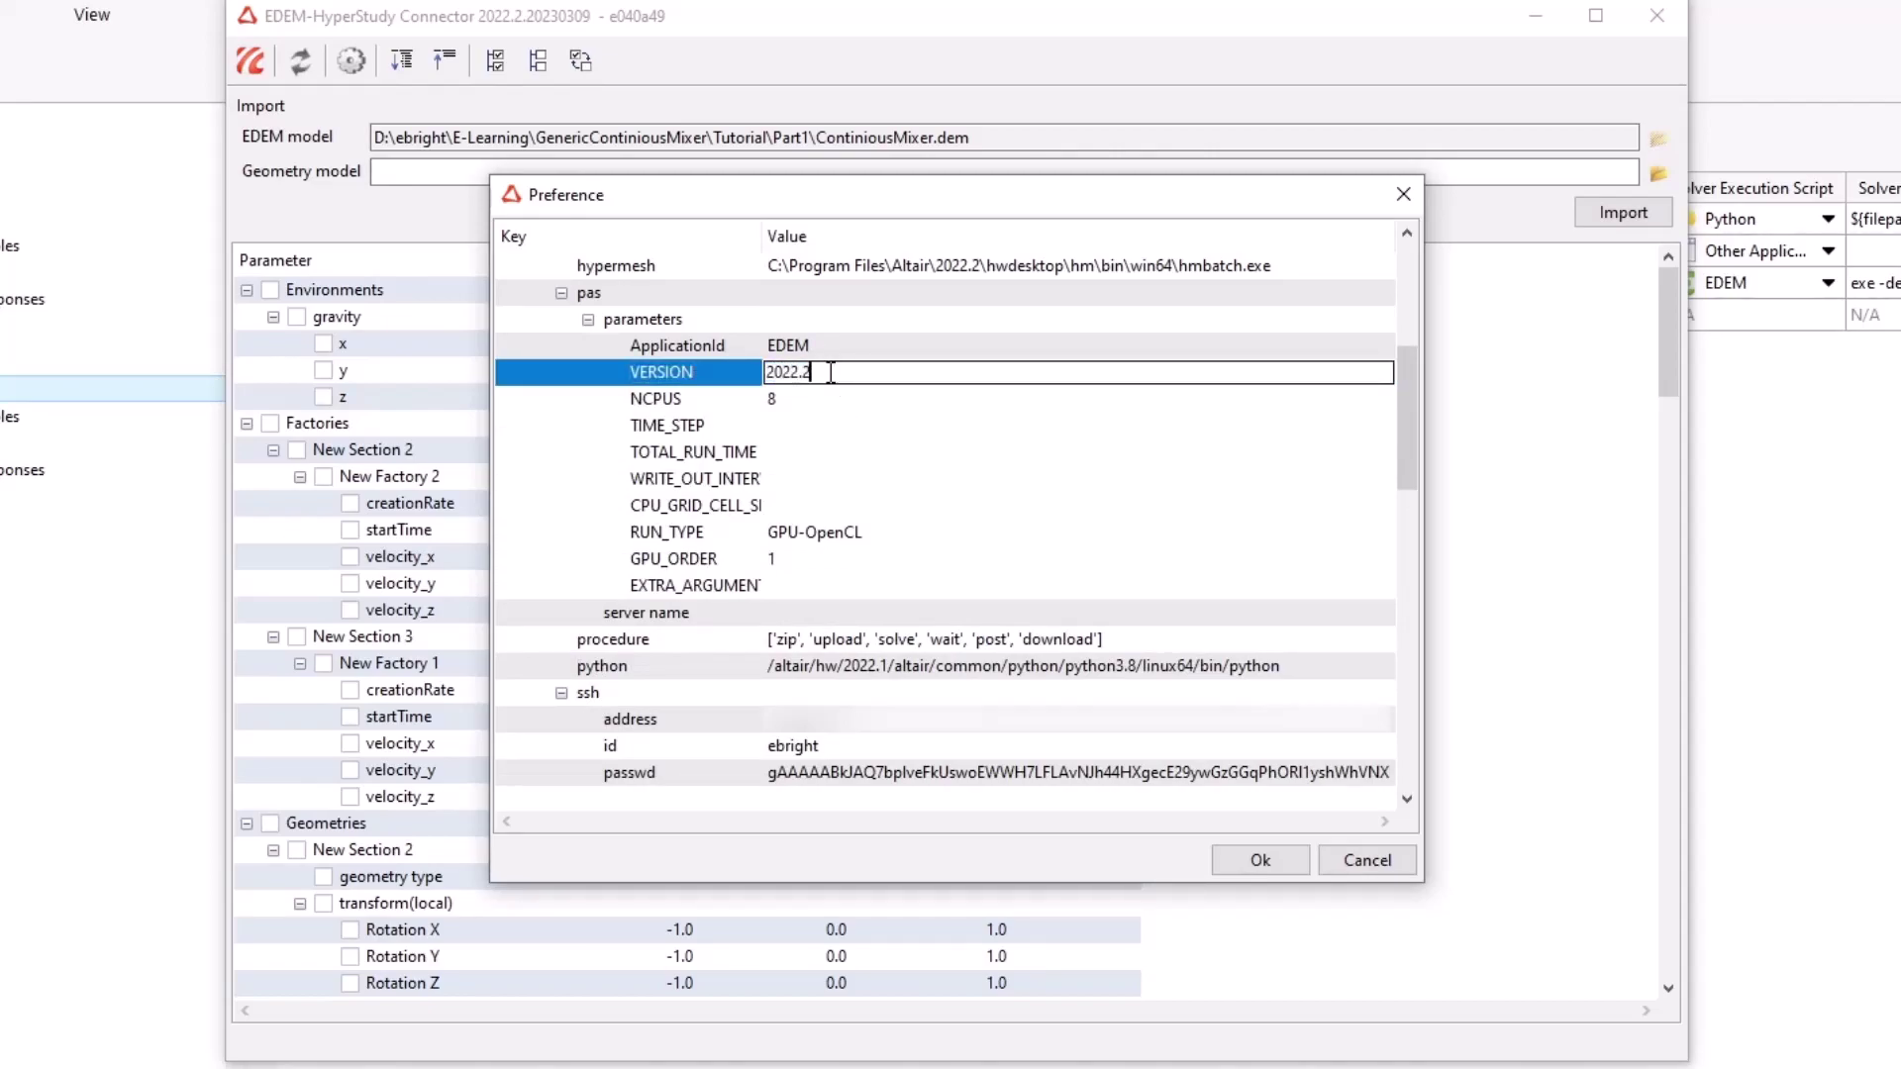
key("Return")
double_click(797, 426)
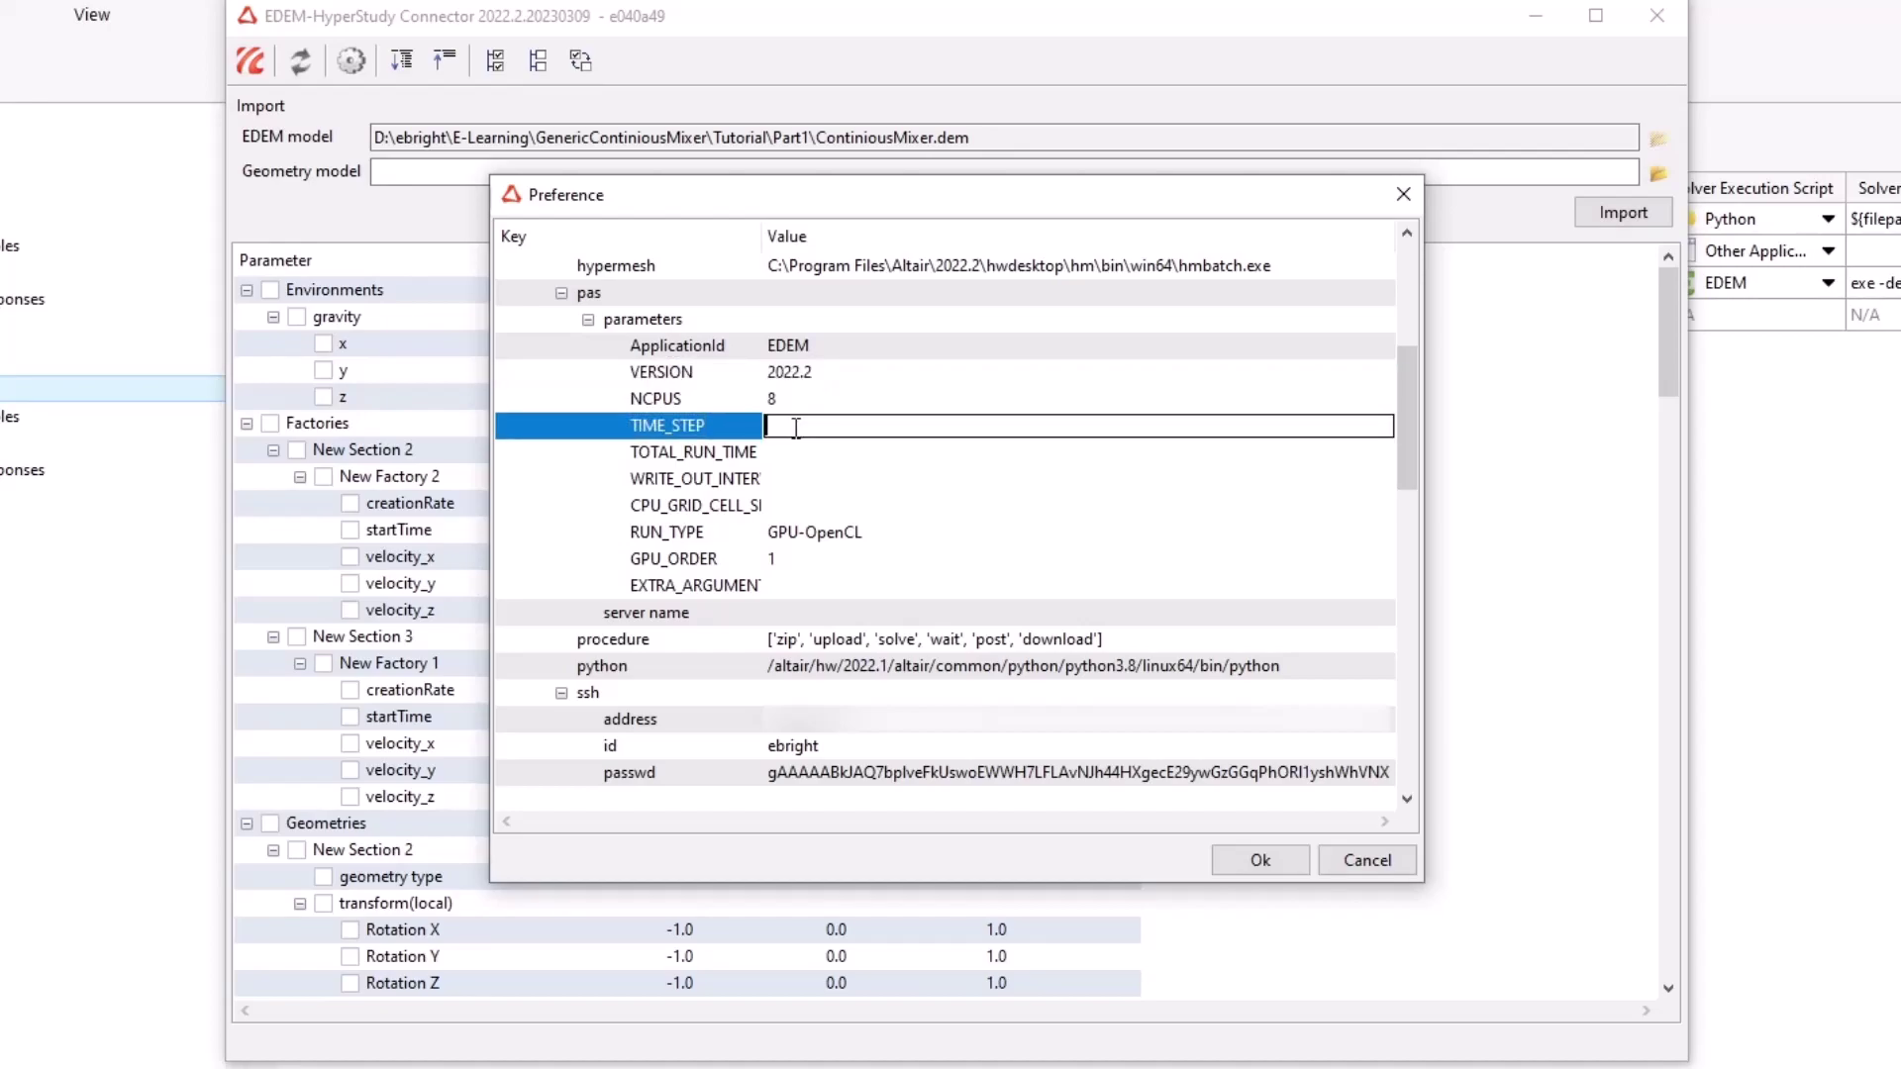
type("7.4e-6")
key("Return")
double_click(832, 451)
type("140")
key("Return")
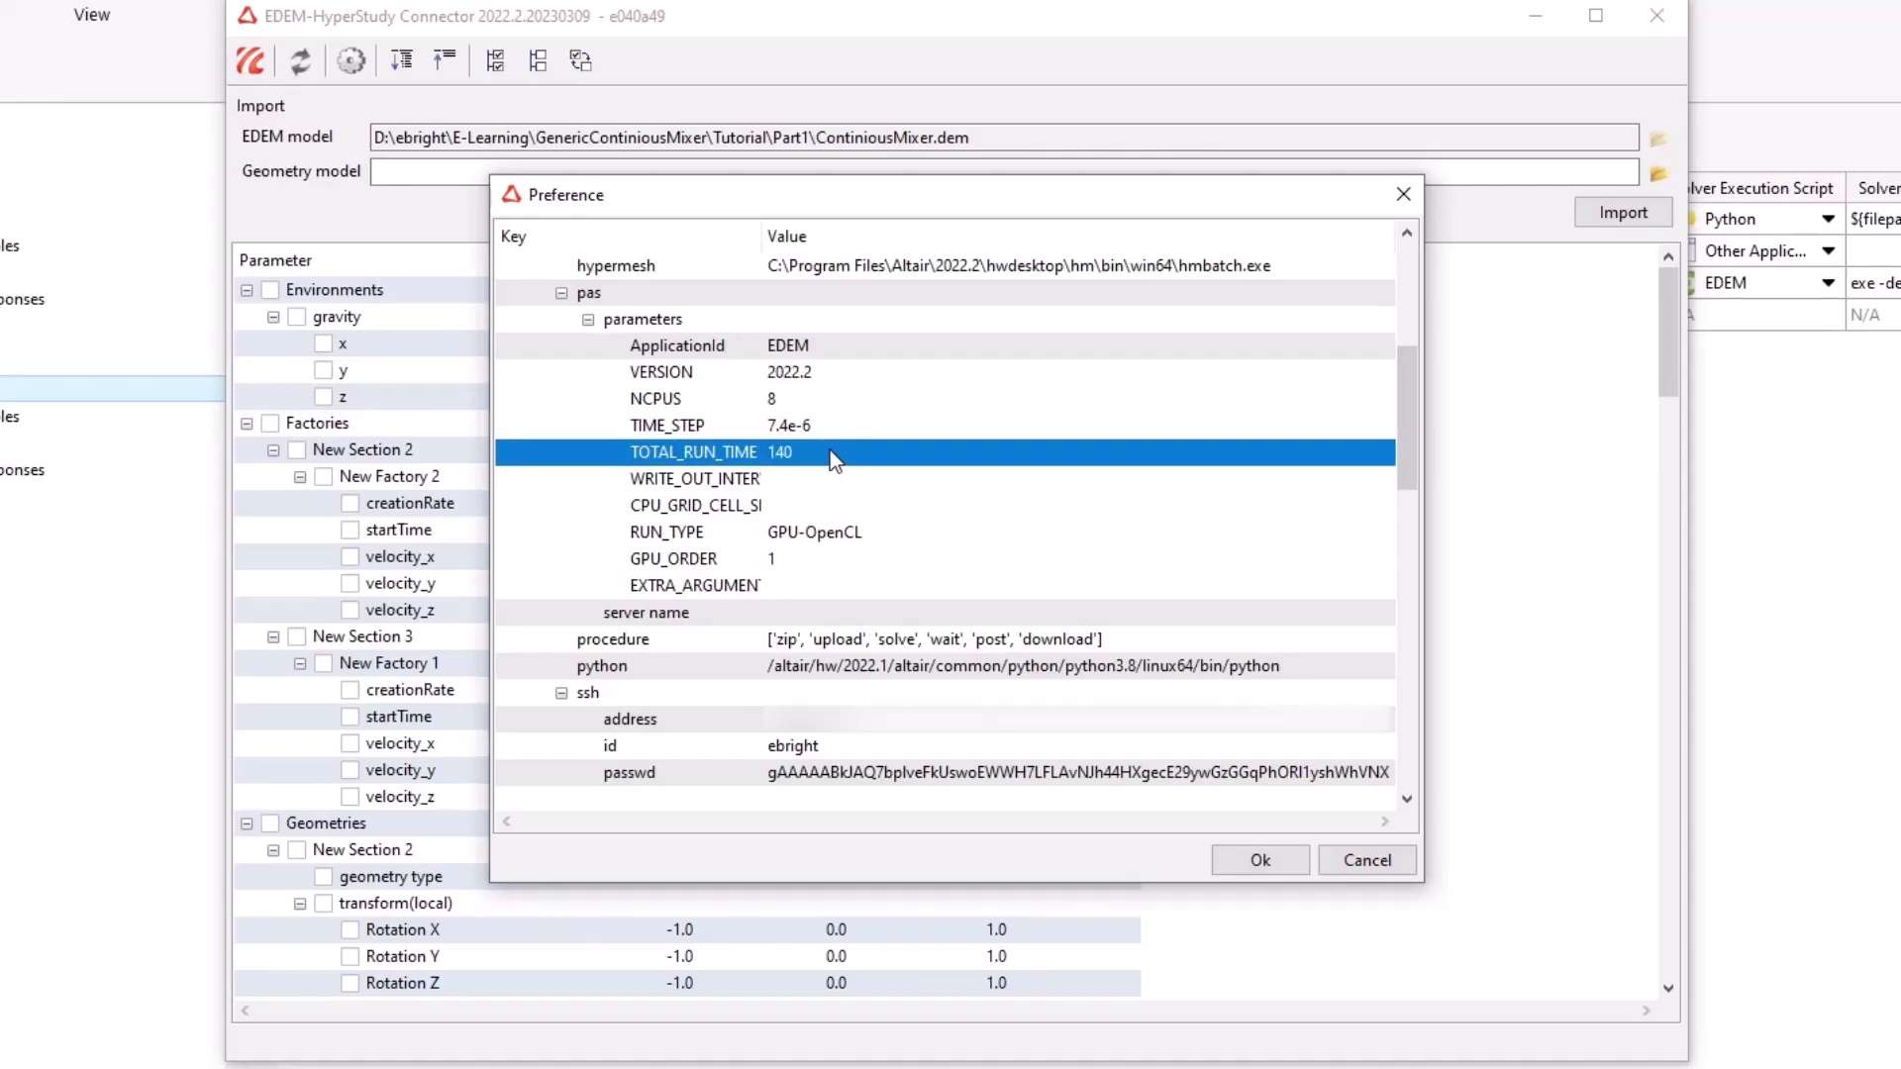
Set WRITE_OUT_INTERVAL 1, CPU_GRID_CELL_SIZE 3 and RUN_TYPE GPU-CUDA.
left_click(800, 479)
double_click(831, 483)
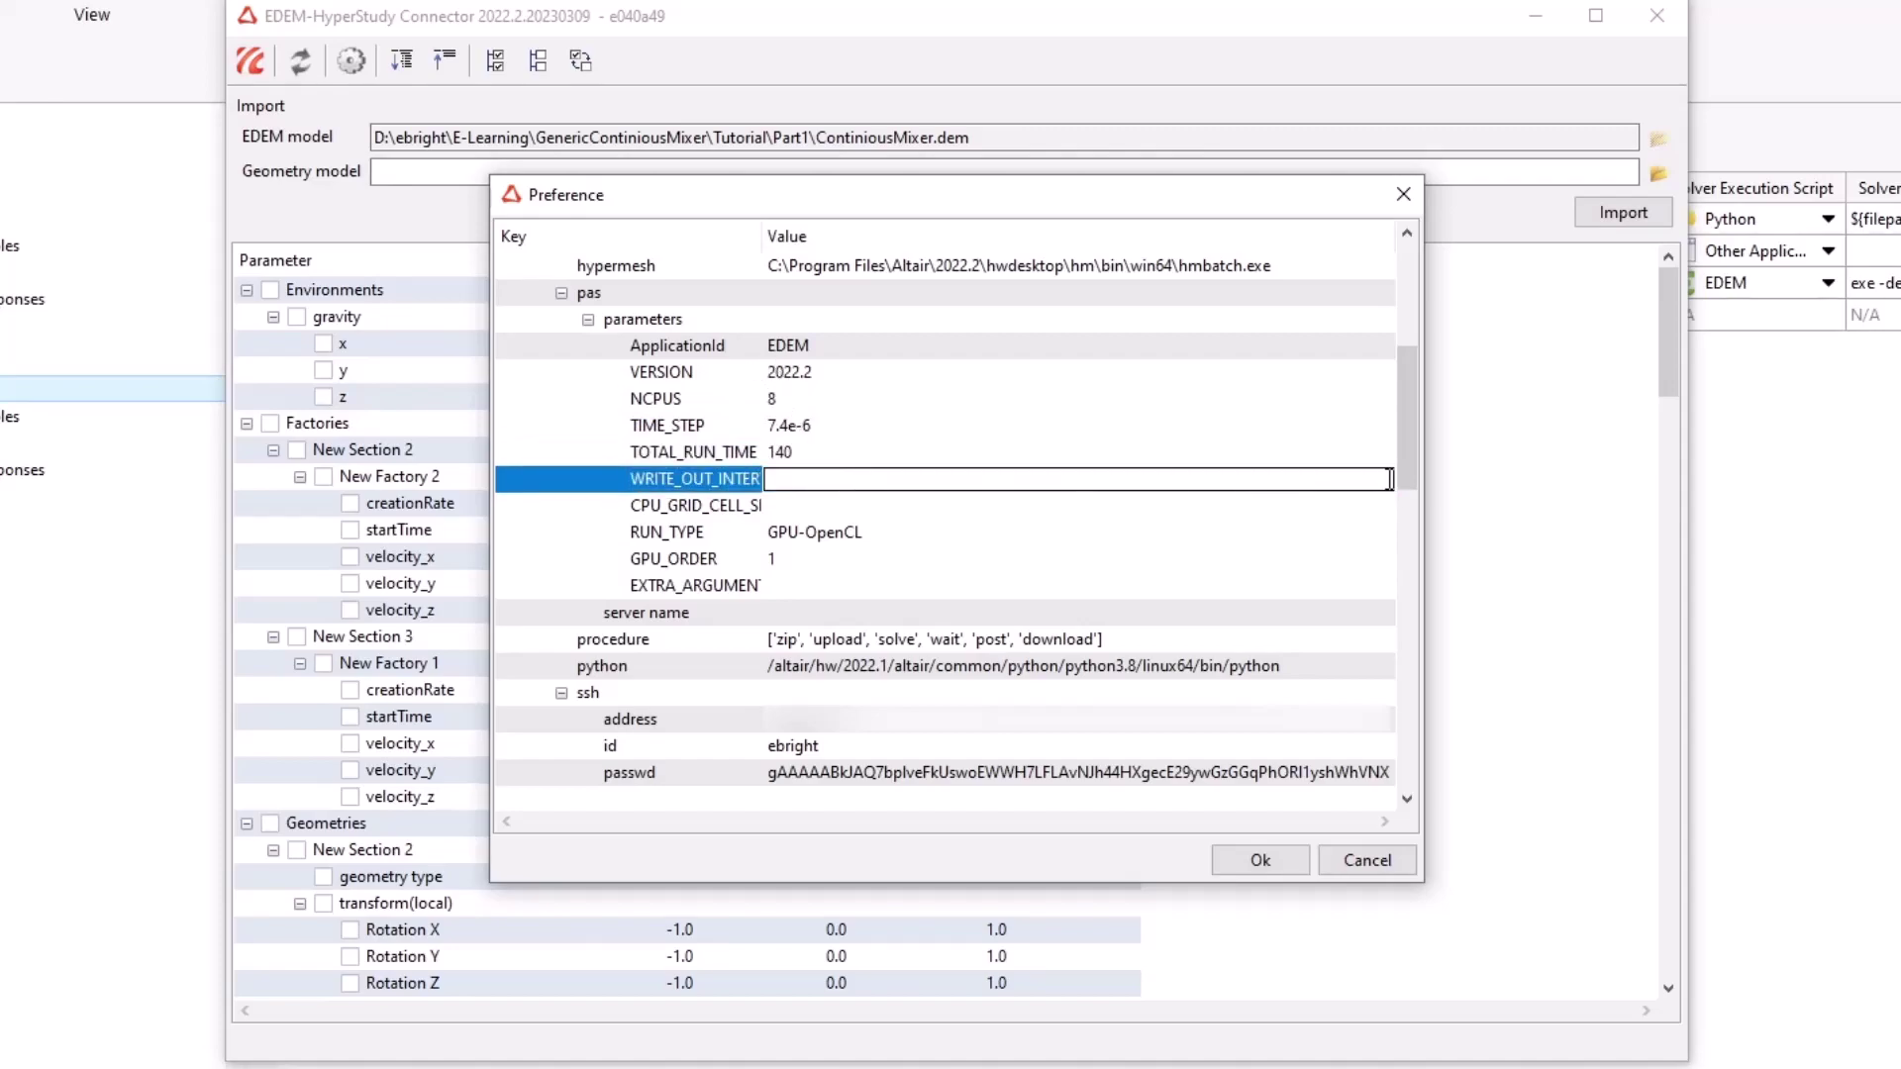
left_click_drag(1424, 500, 1469, 512)
type("1")
key("Return")
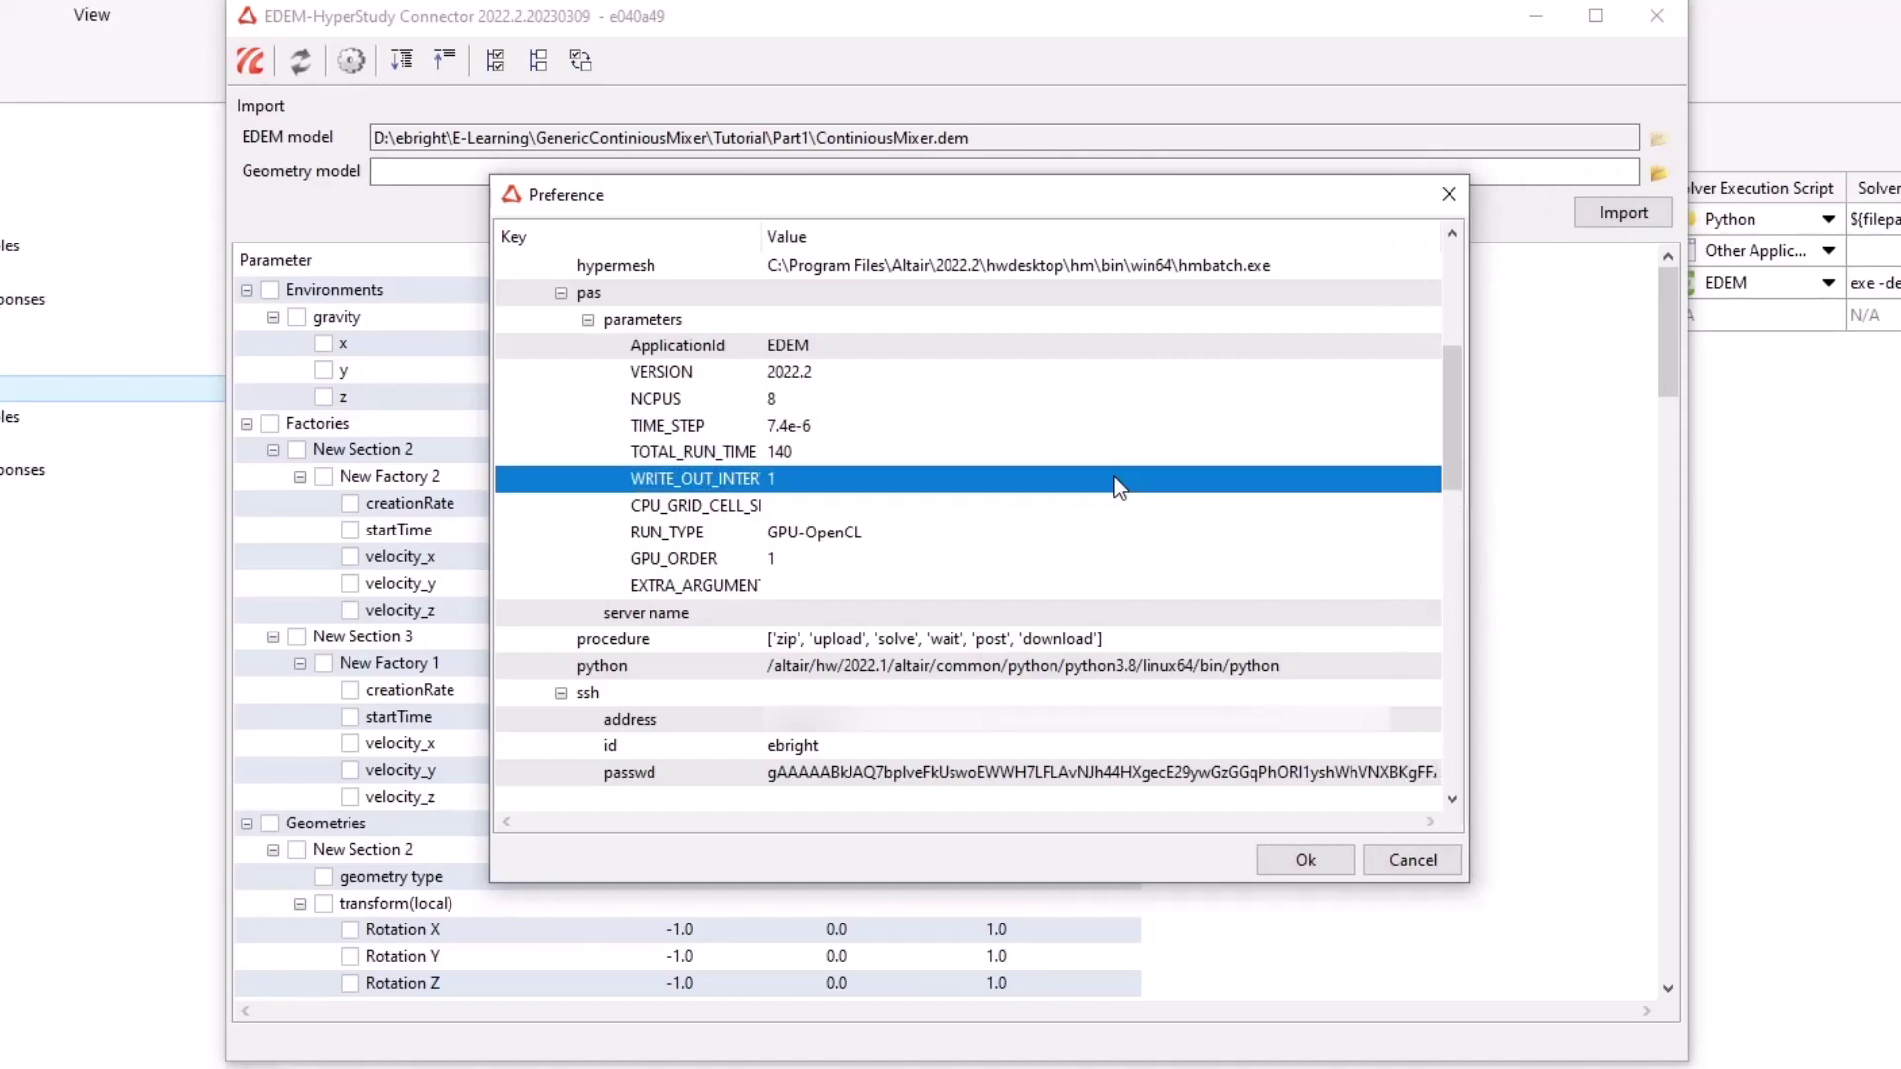
double_click(985, 507)
type("3")
key("Return")
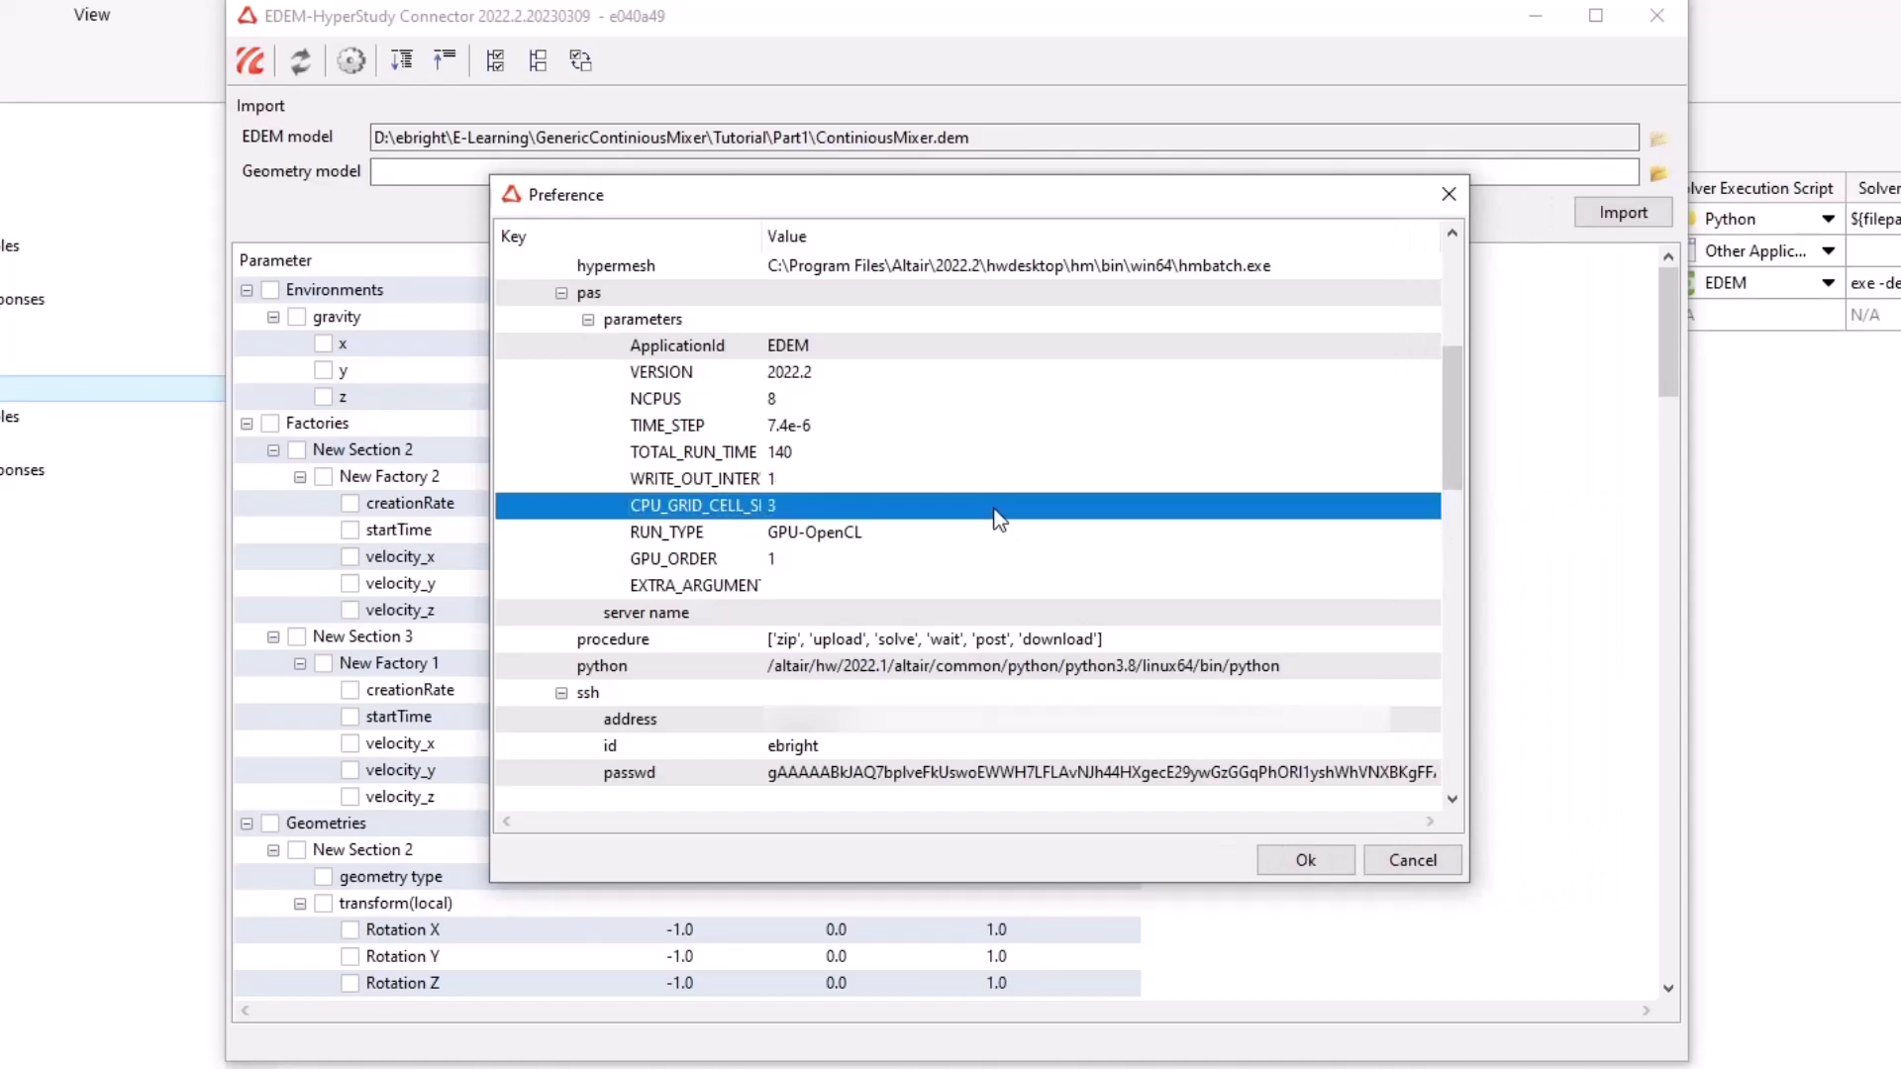
double_click(935, 531)
key("BackSpace")
key("BackSpace")
key("BackSpace")
key("BackSpace")
key("BackSpace")
key("BackSpace")
type("CUDA")
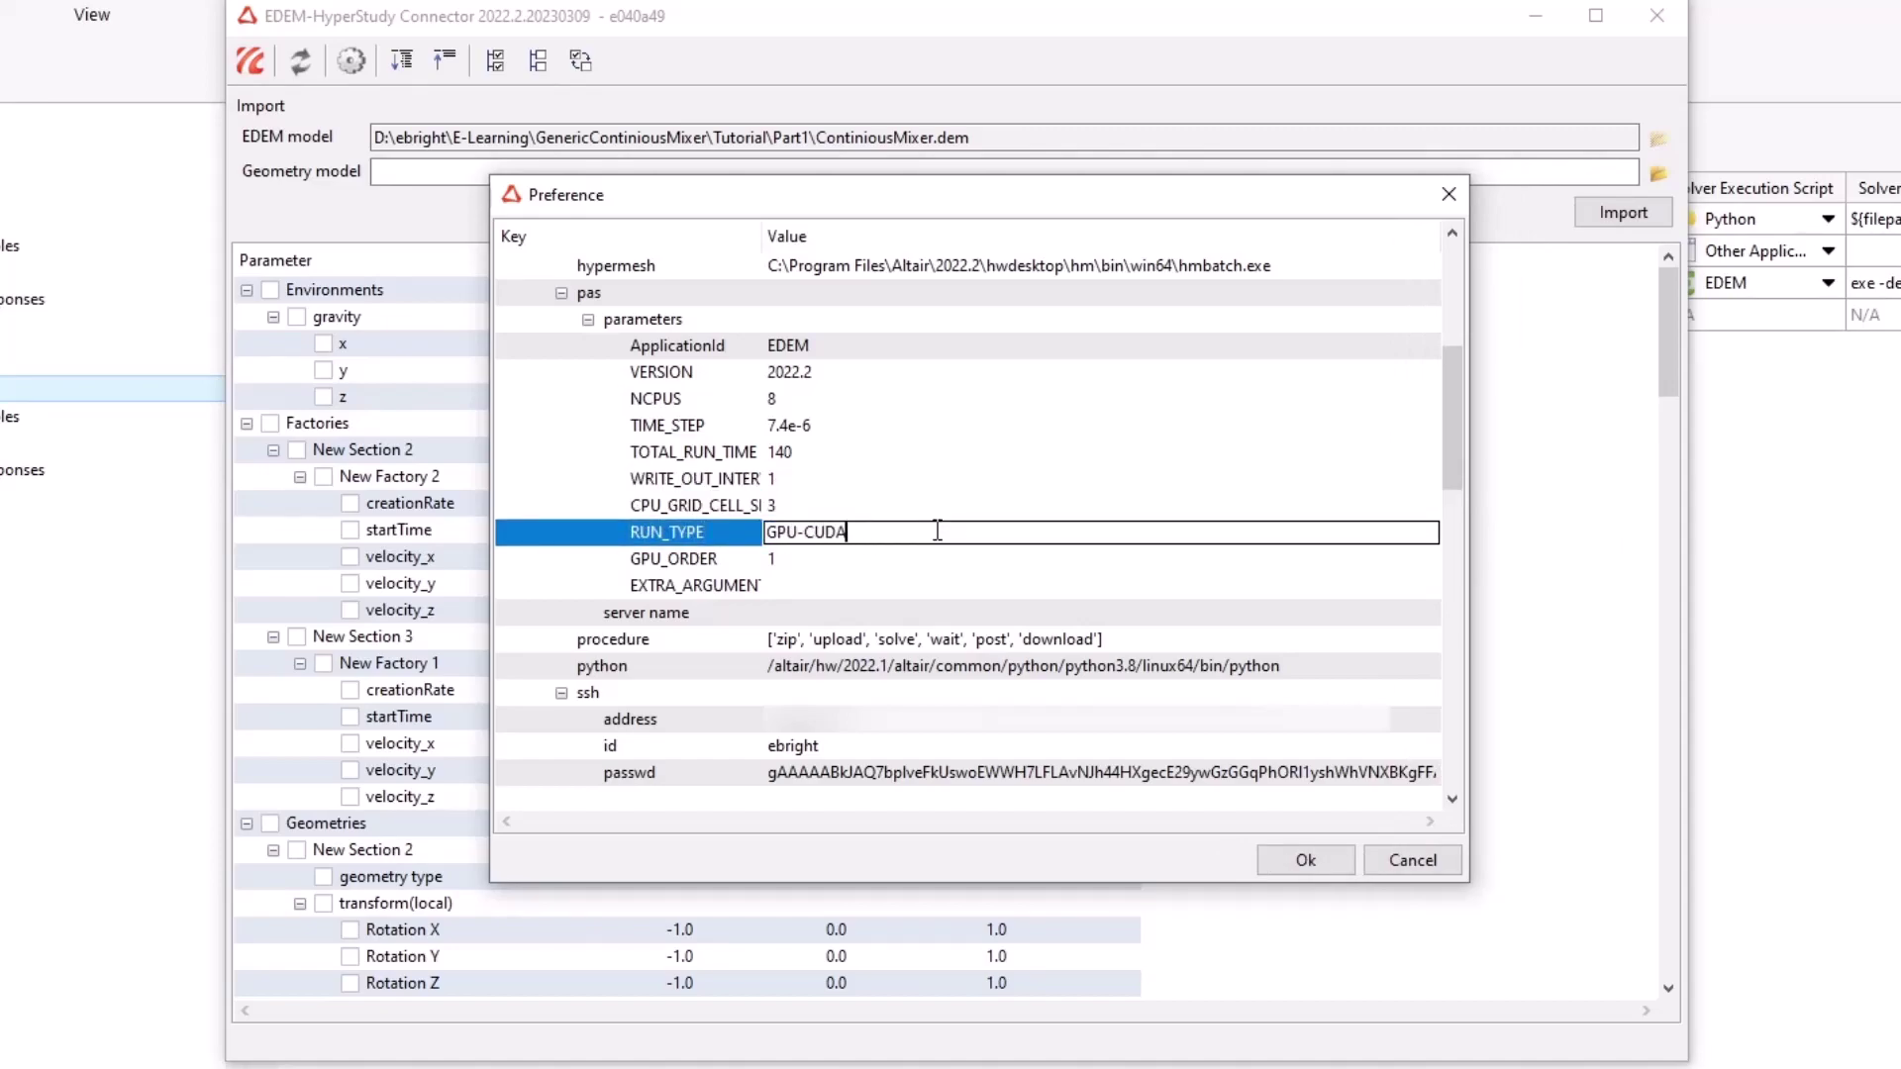
key("Return")
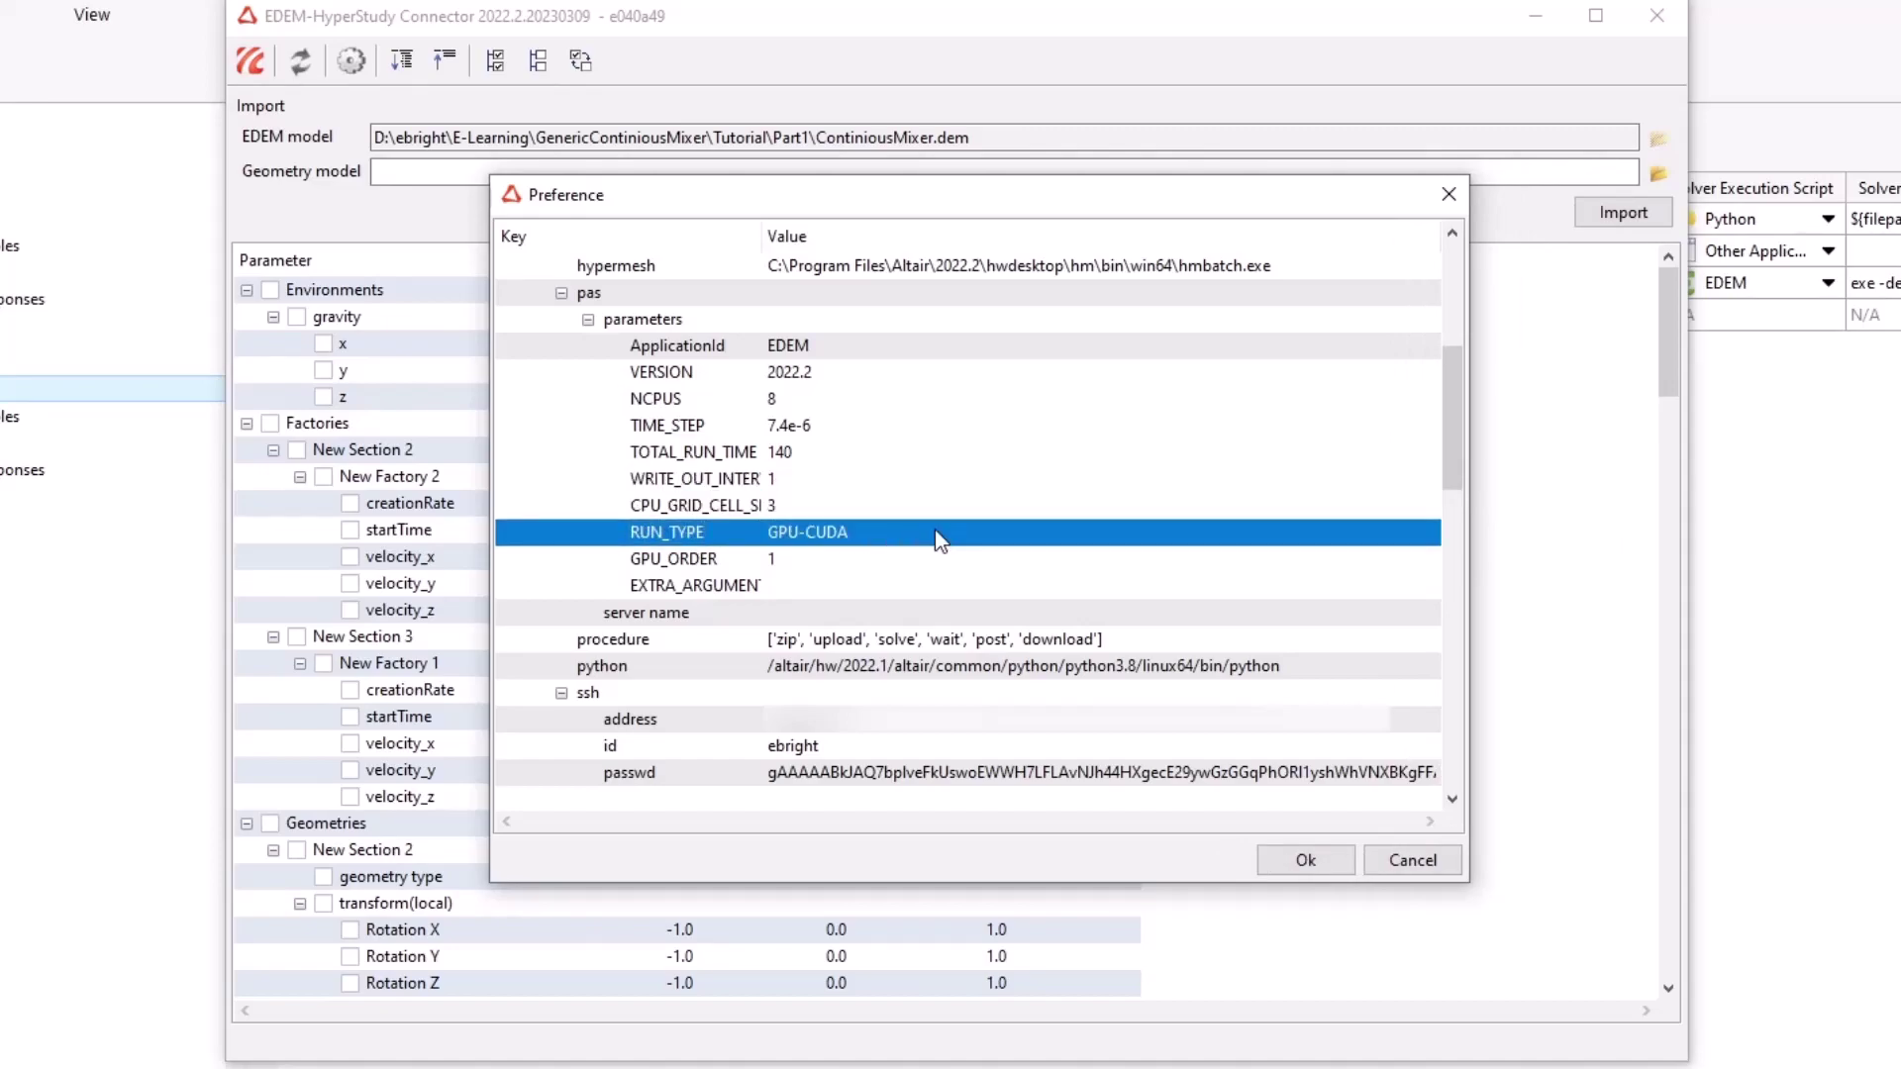
Enter '--rg rgconfig.txt -R -e ContiniousMixer.dfg' as the EXTRA_ARGUMENTS value.
double_click(853, 586)
type("--rg")
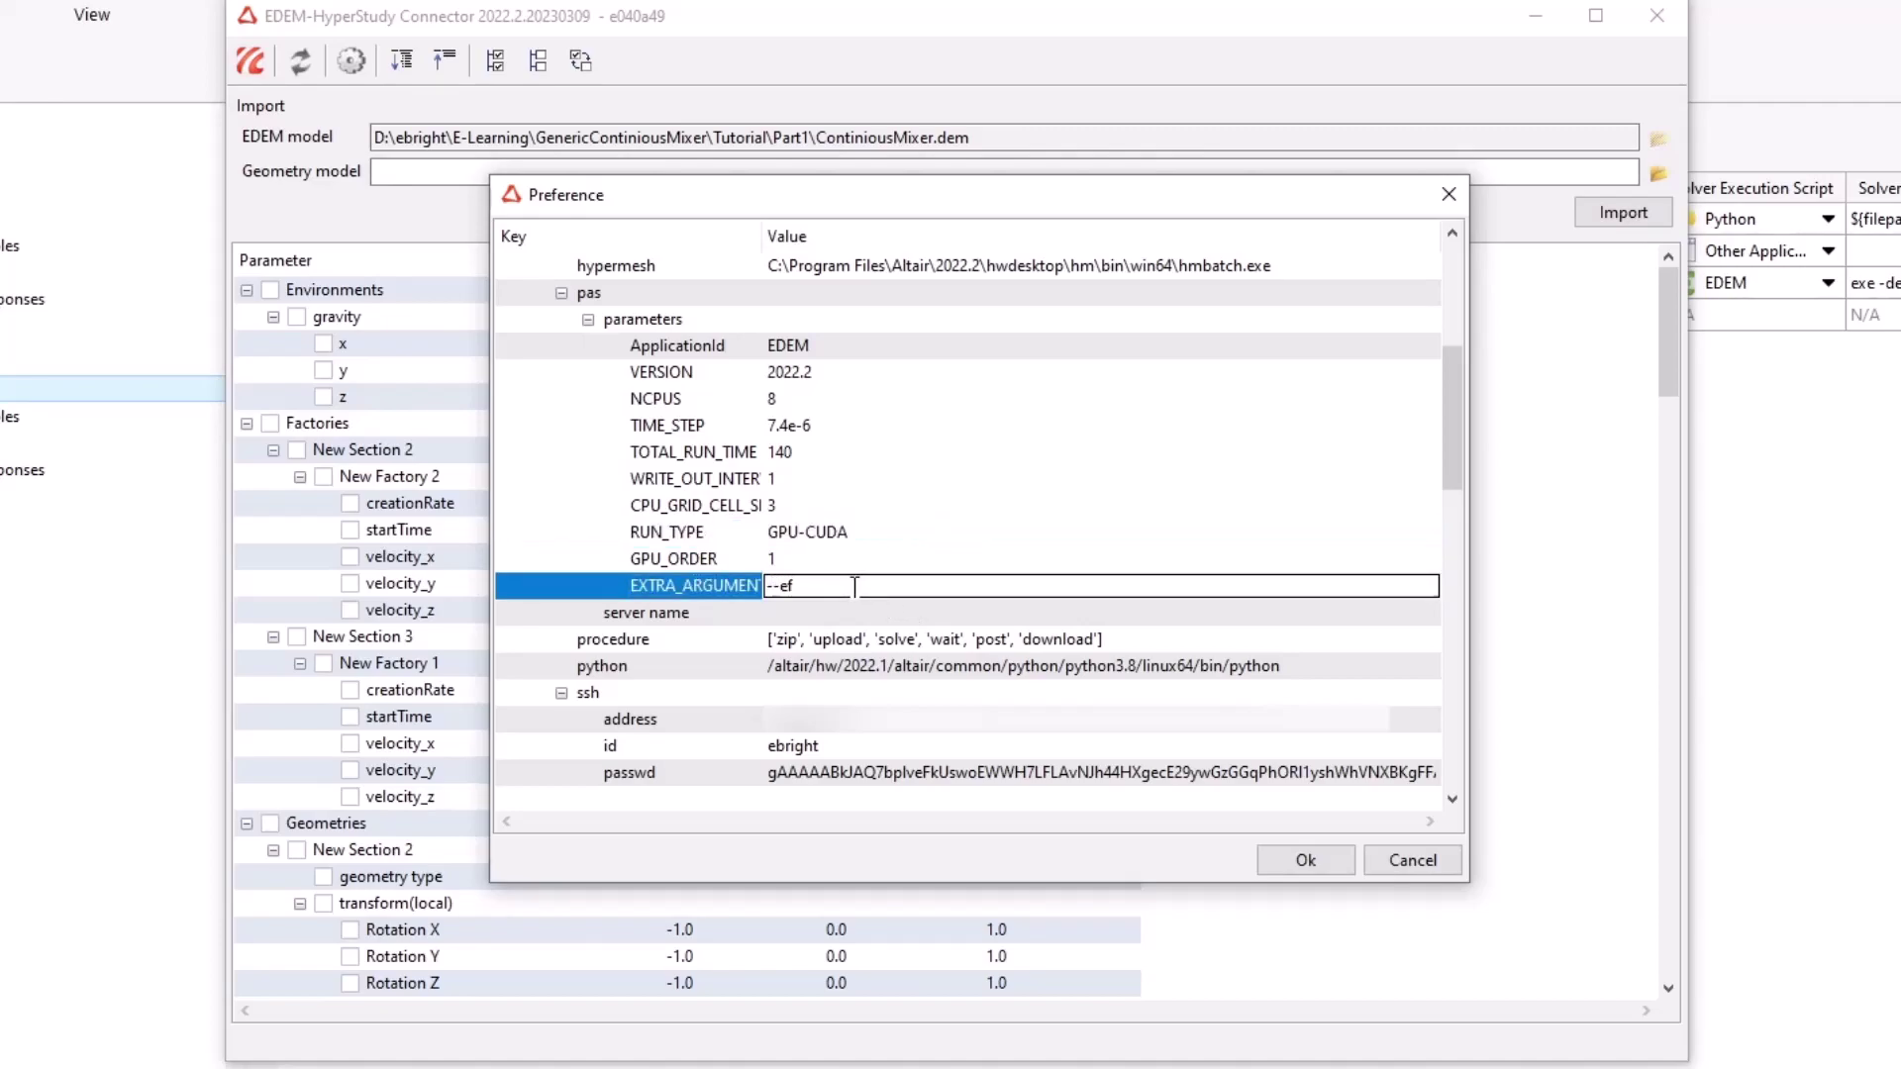
type(" rgconfig.txt -R -e Continious")
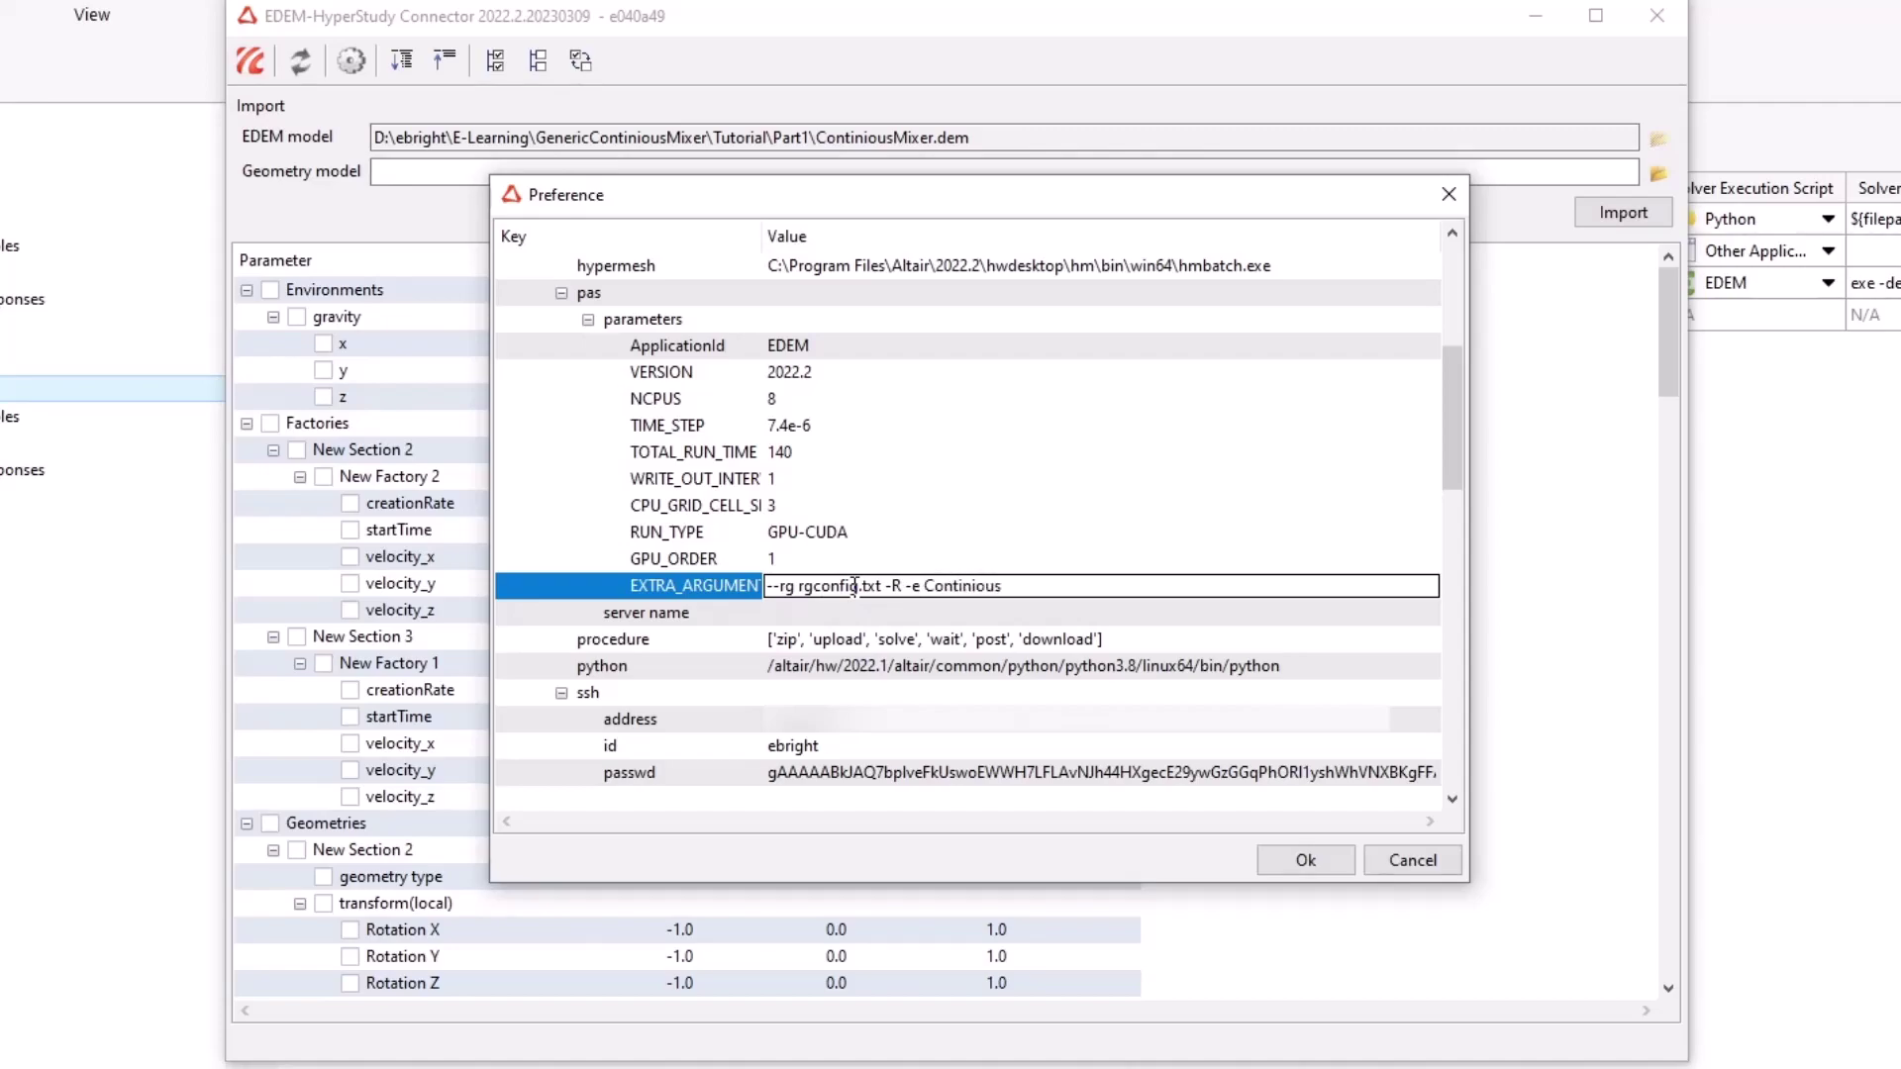
type("Mixer.dfg")
key("Return")
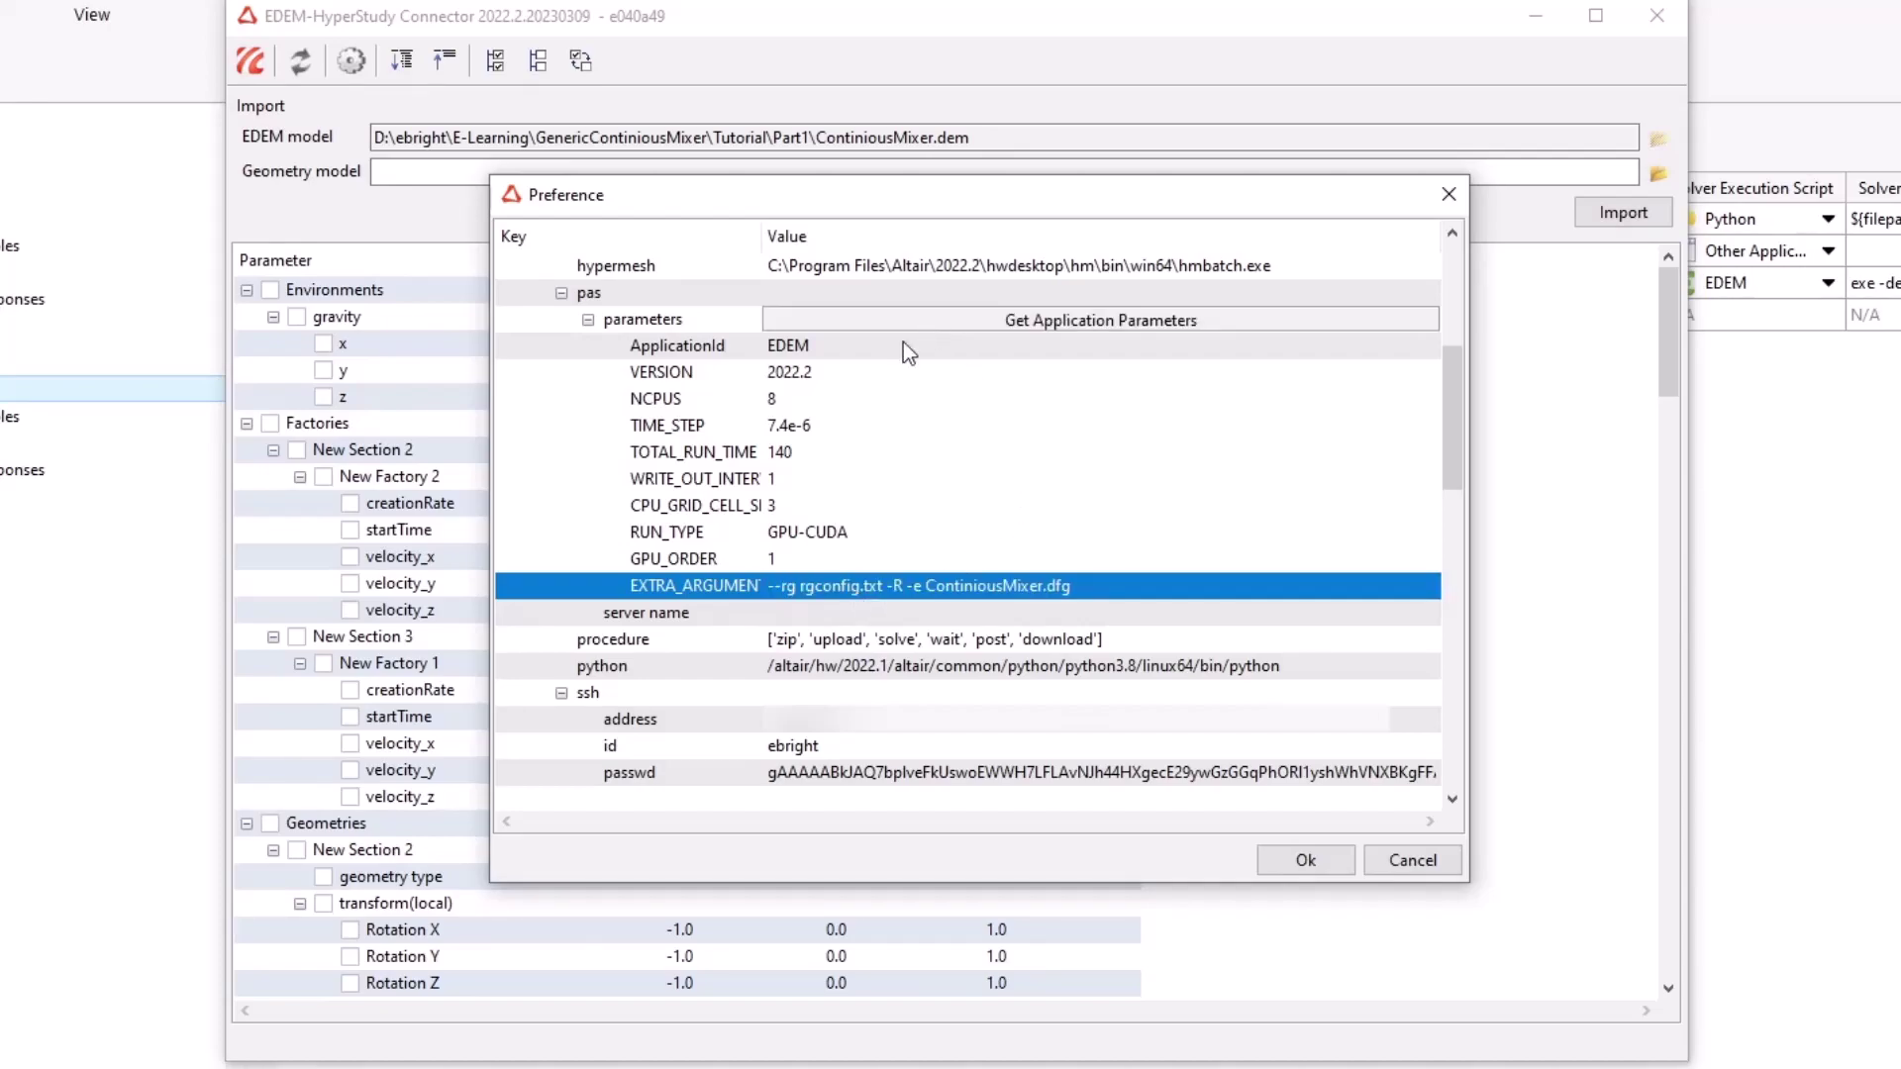
scroll(980, 535, "down", 2)
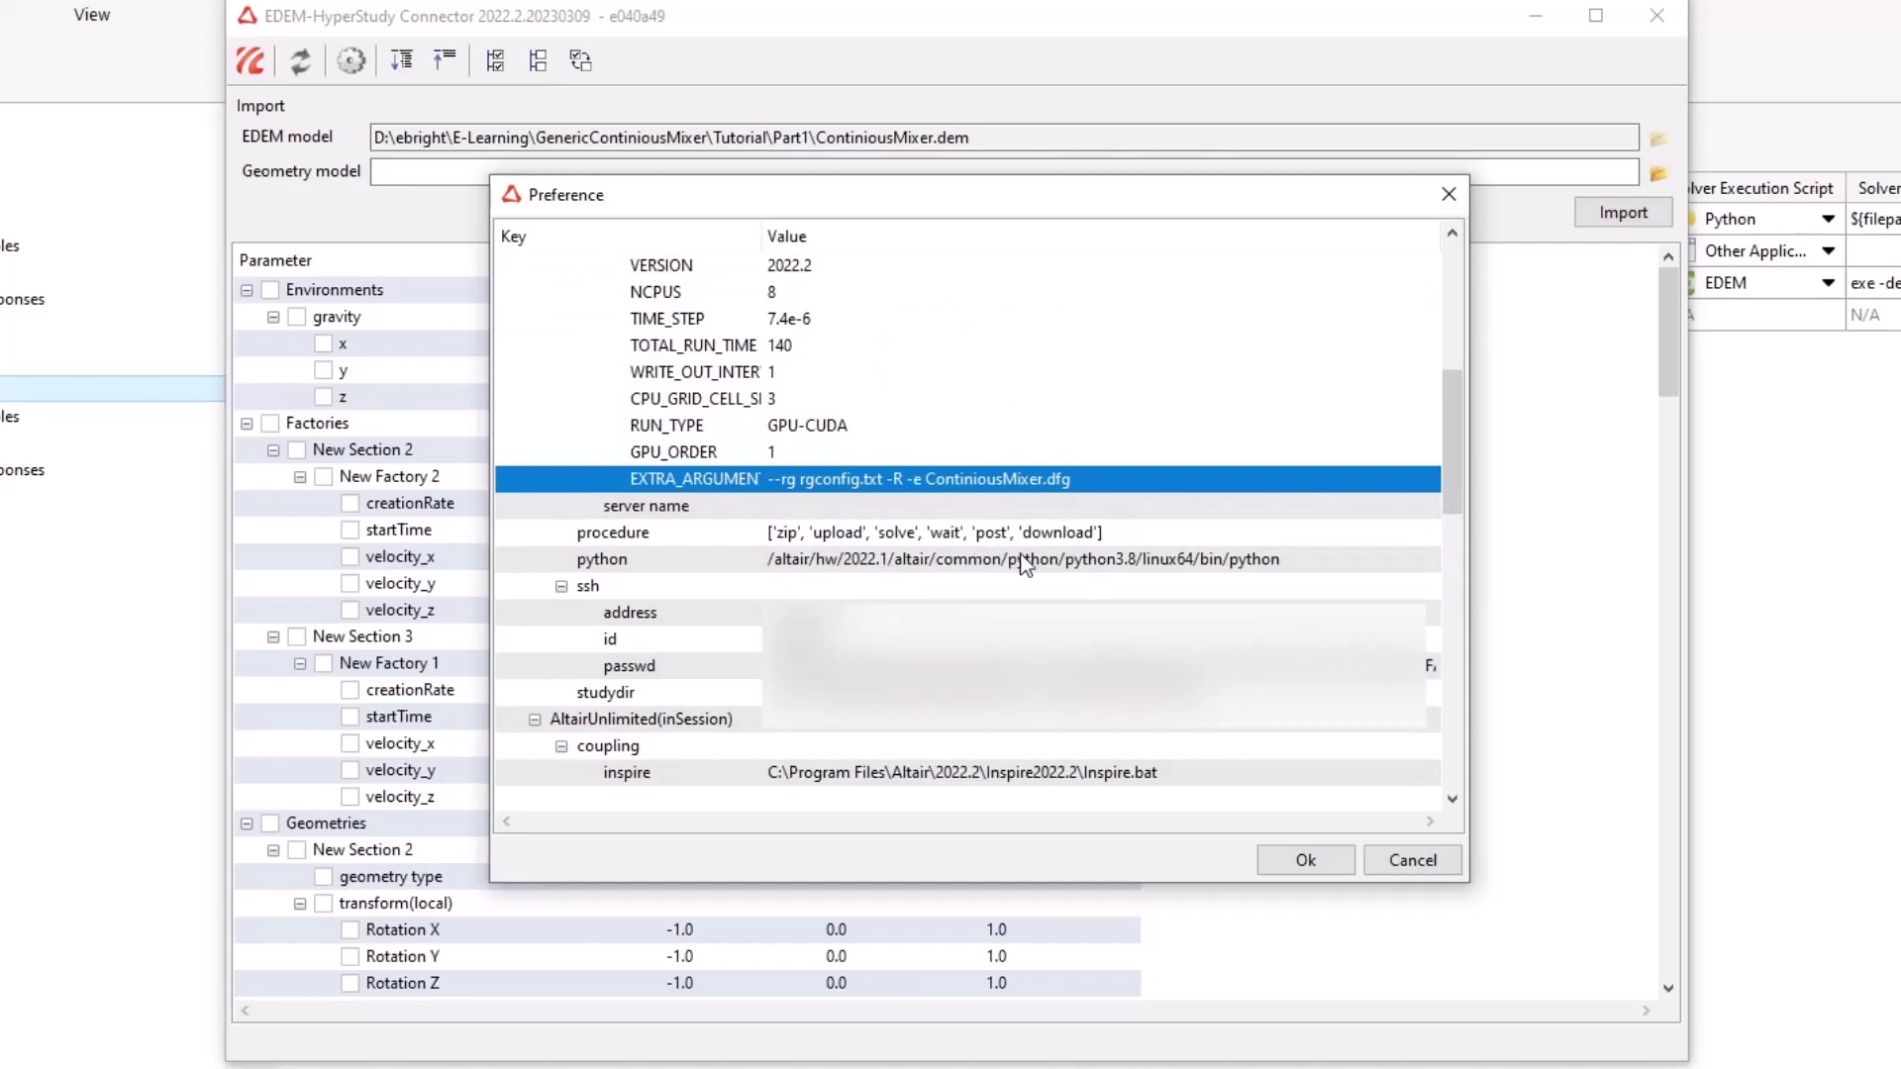
Close the connector preferences and evaluate all DOE runs with 2 concurrent jobs.
left_click(1302, 860)
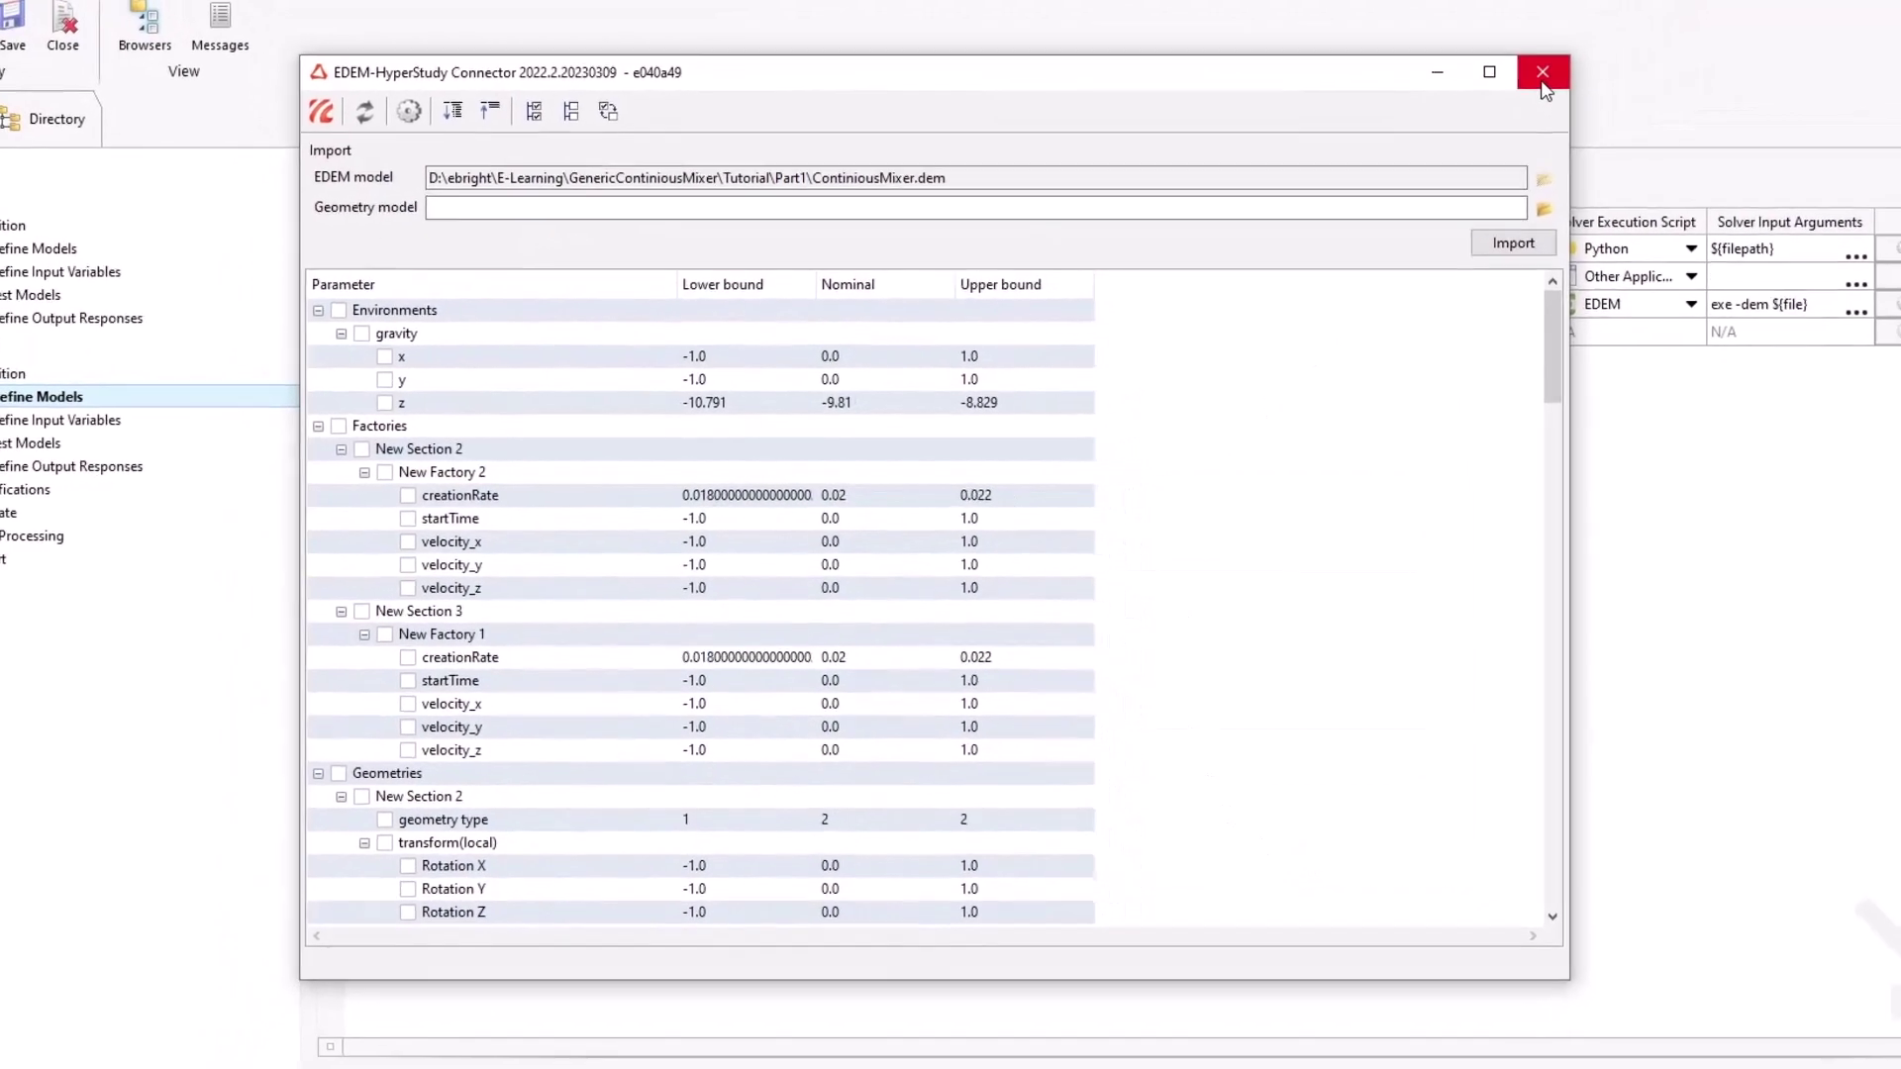
left_click(1542, 82)
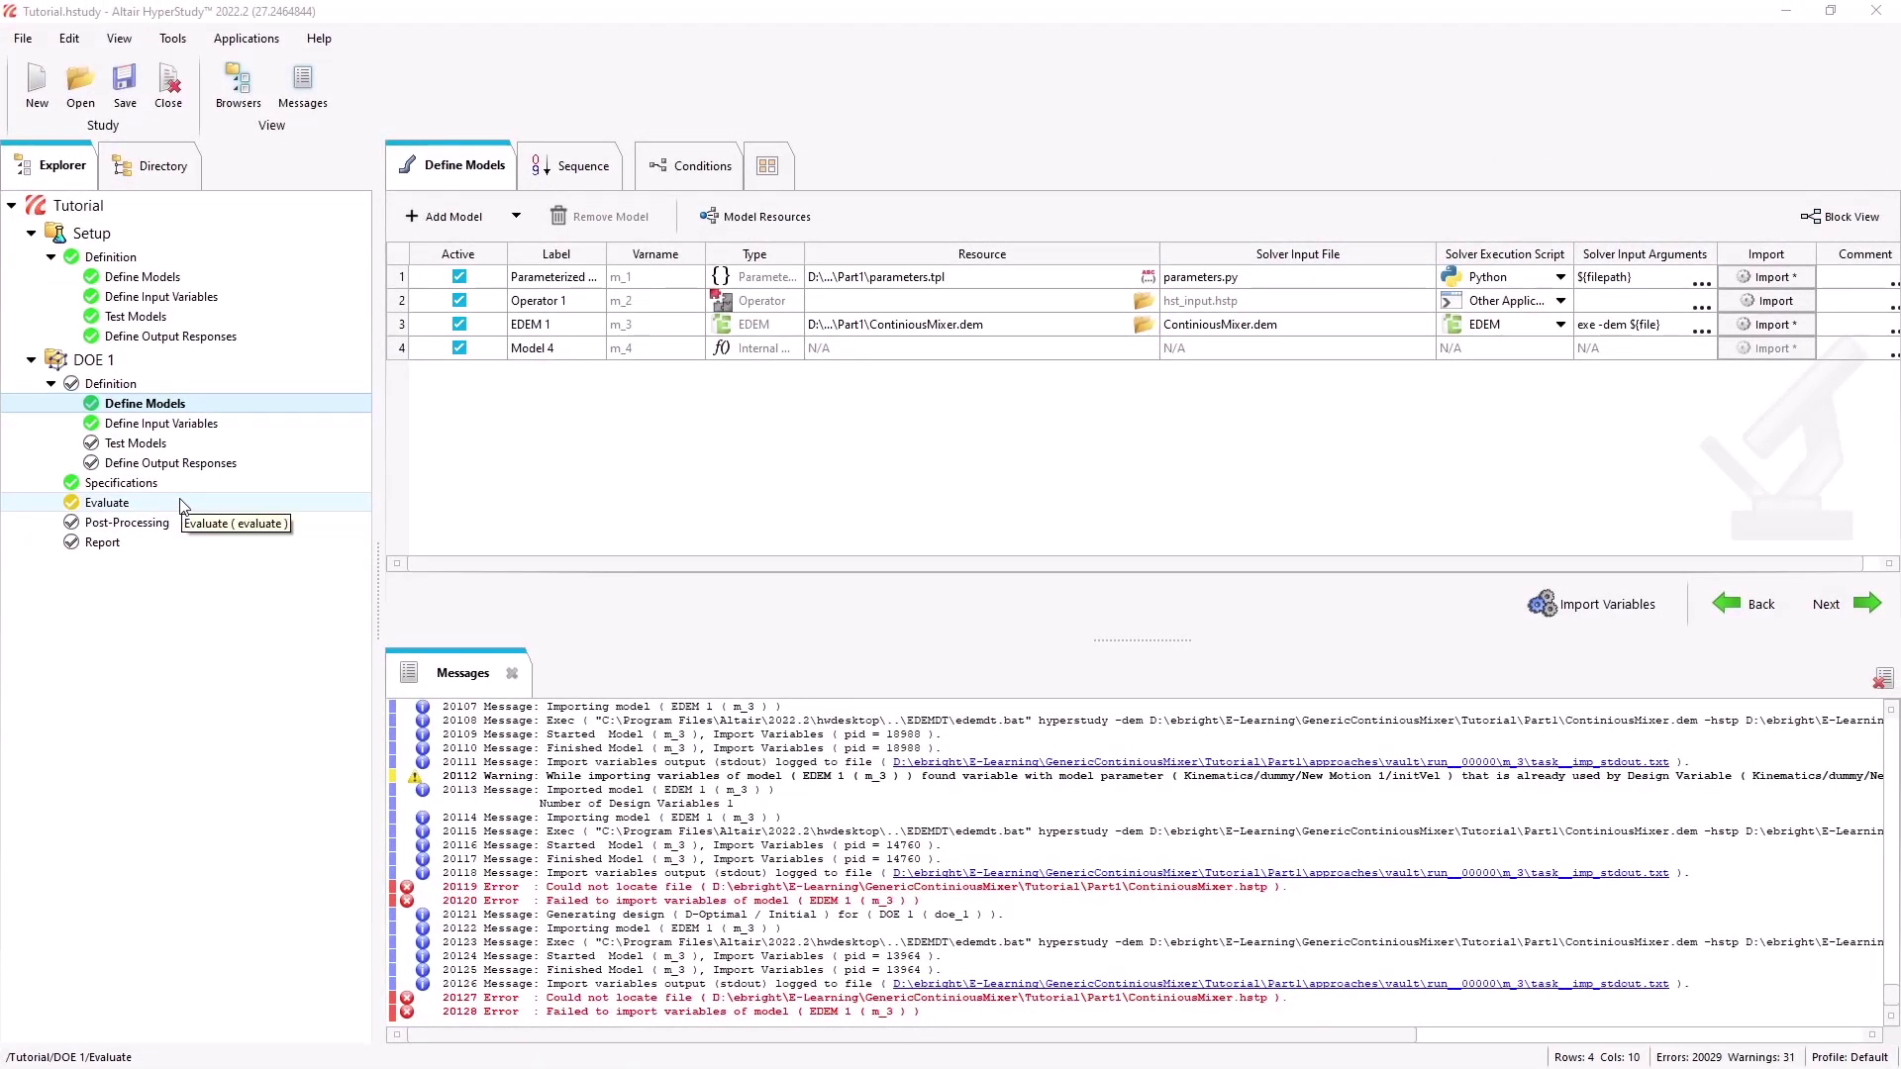
left_click(182, 506)
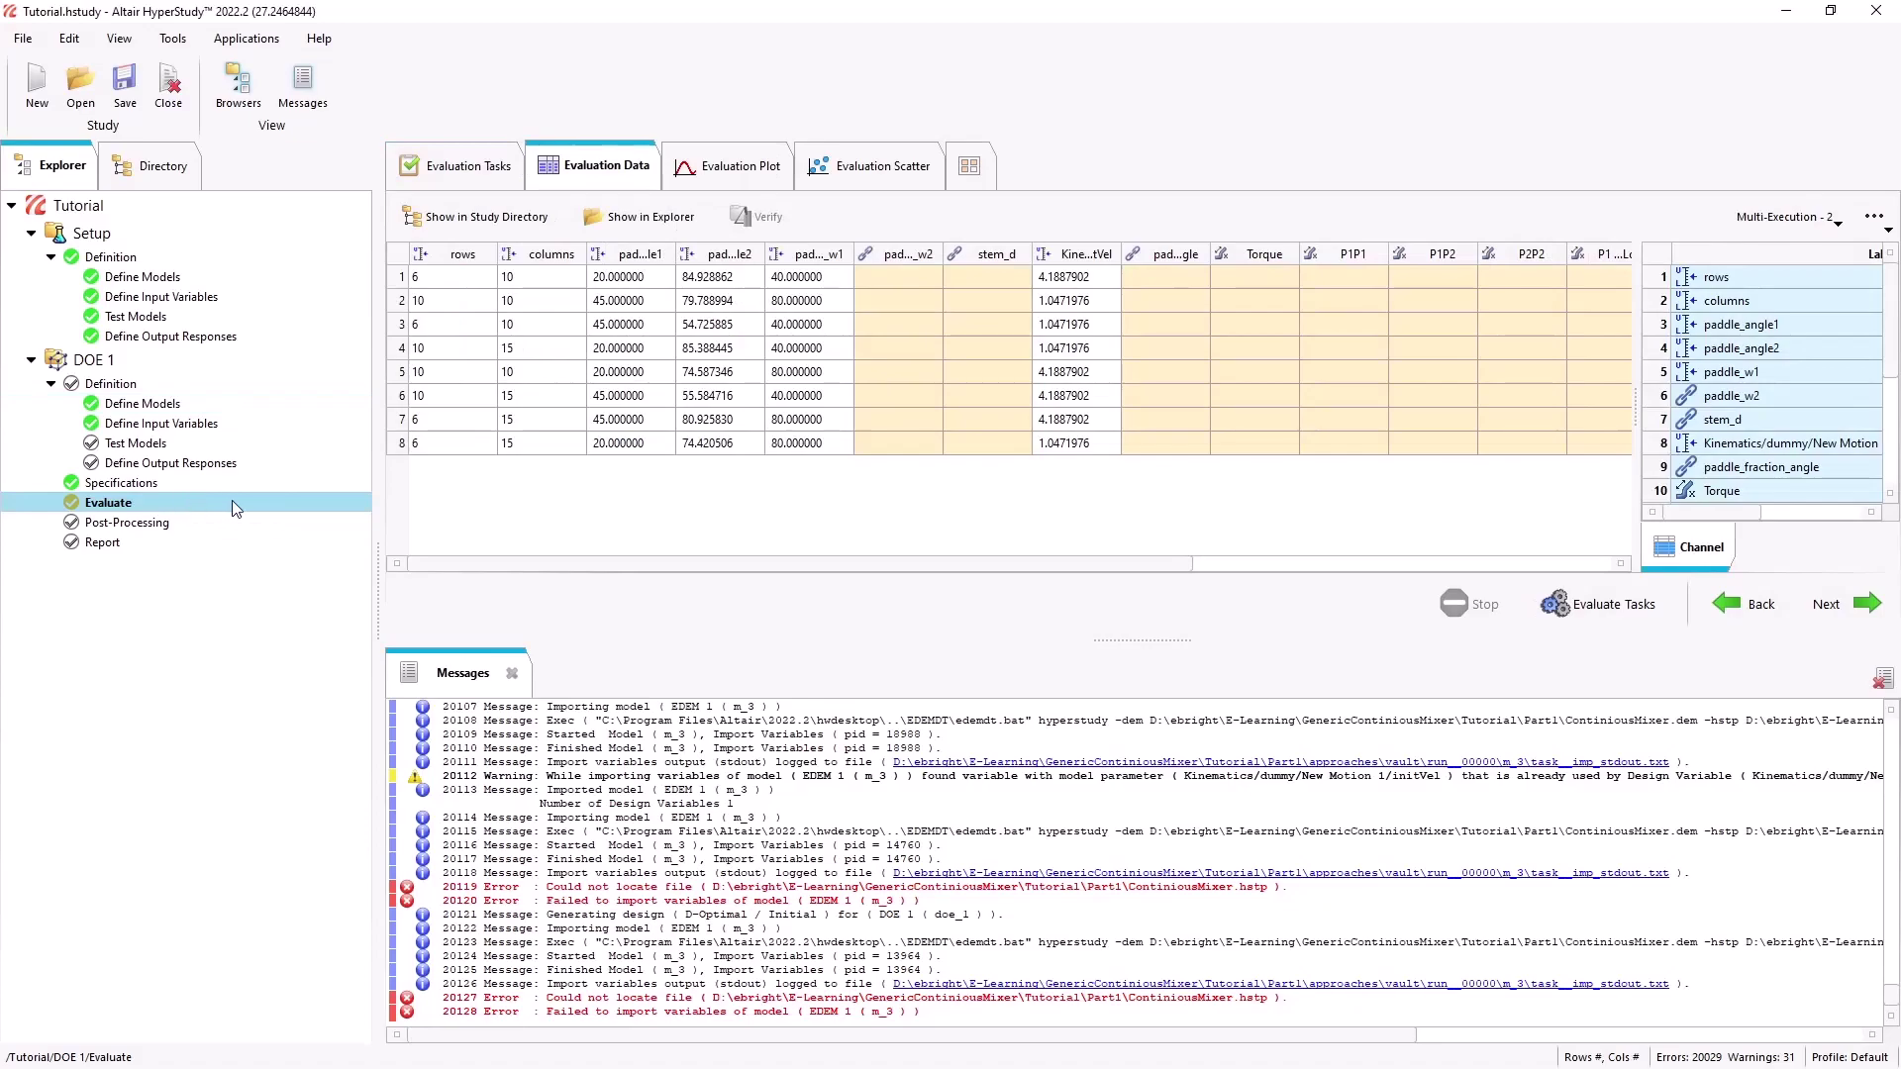
left_click(1788, 216)
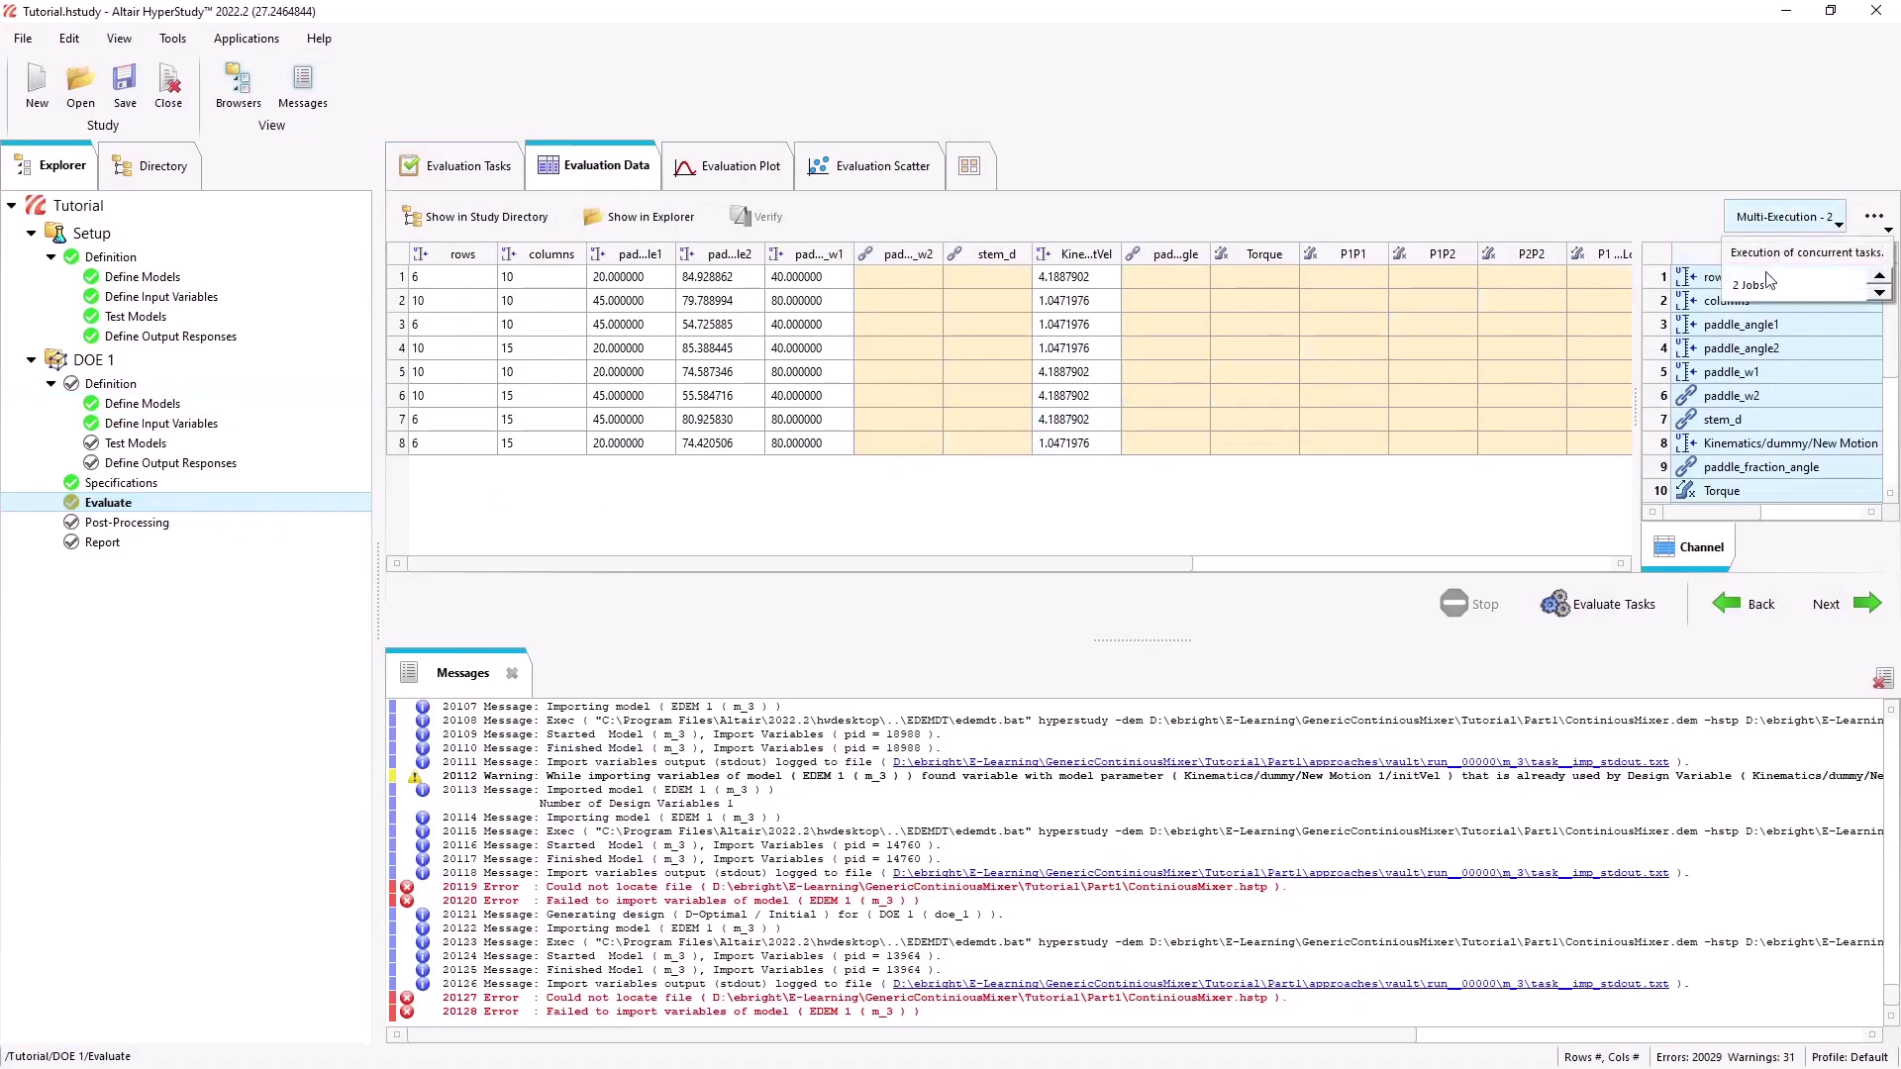
left_click(1788, 222)
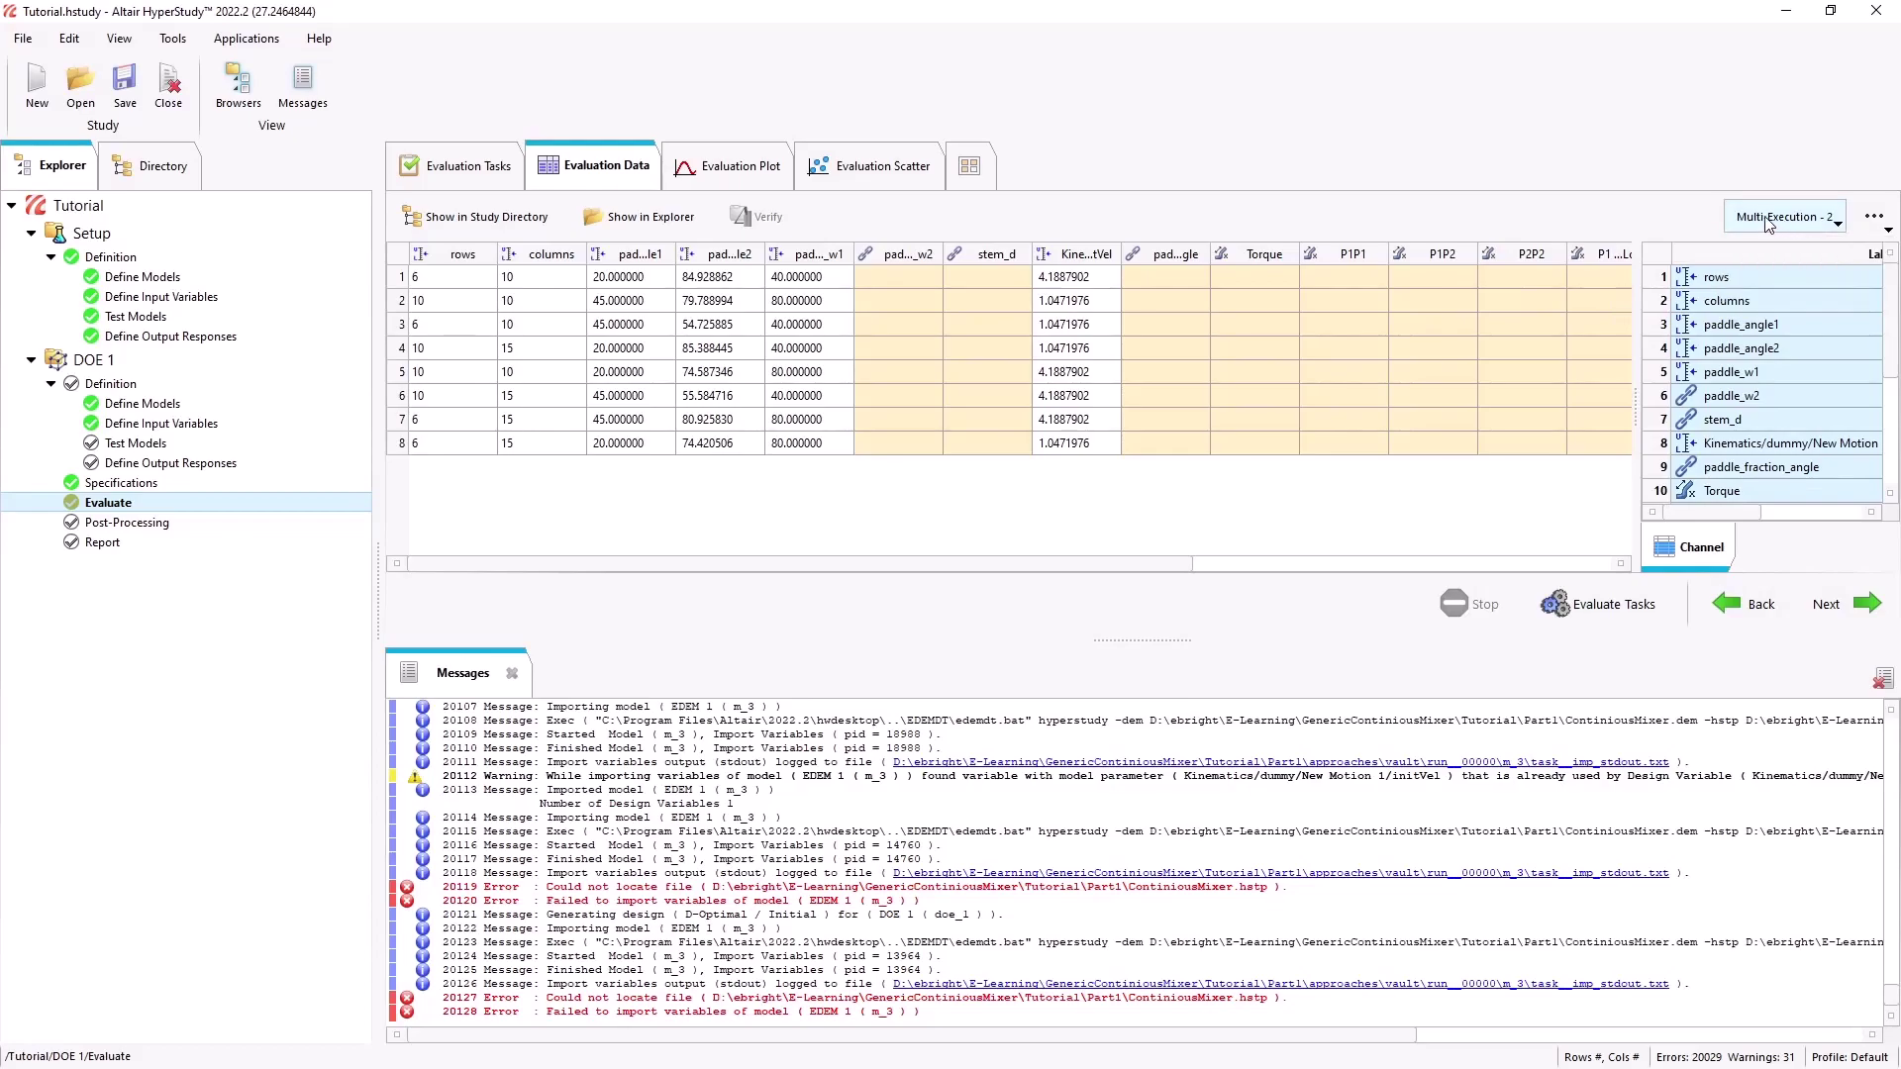
left_click(1578, 610)
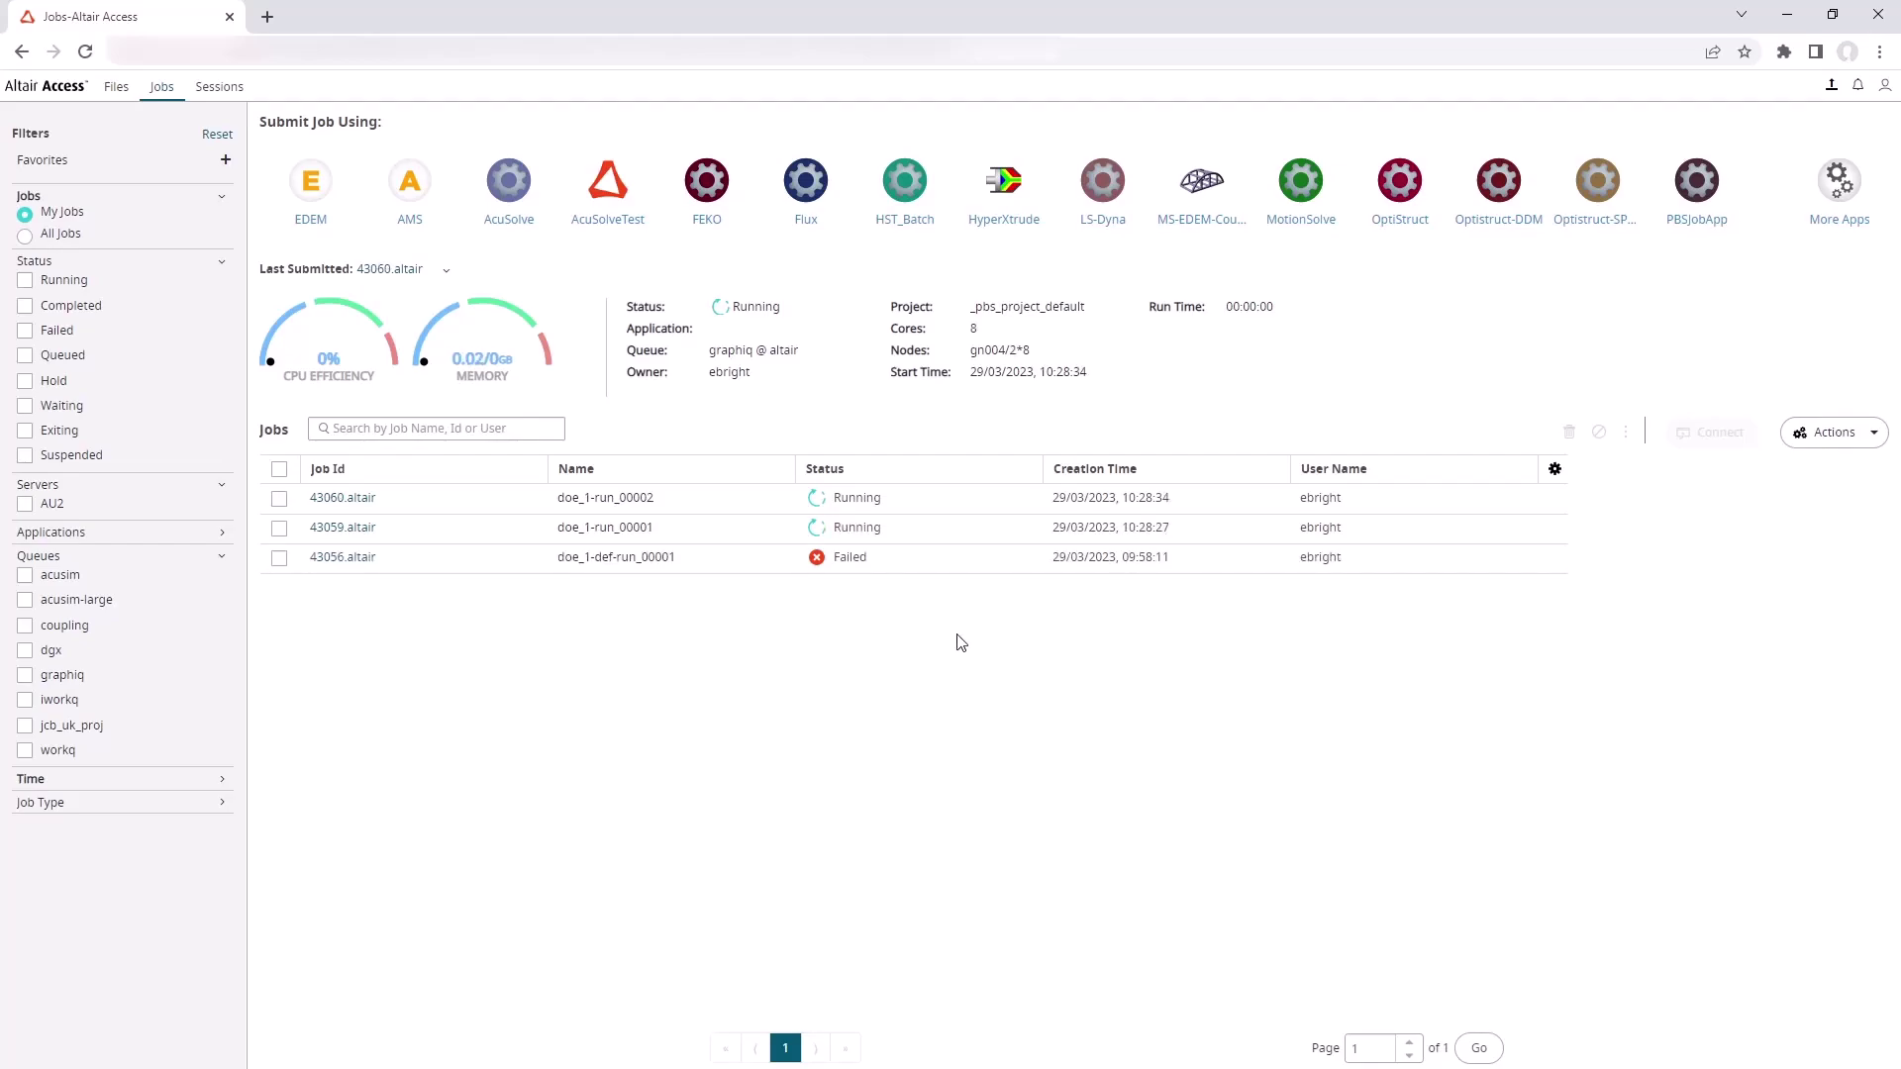
Follow job doe_1-run_00002's stdout log live, then open the study's approaches folder in Explorer.
left_click(875, 507)
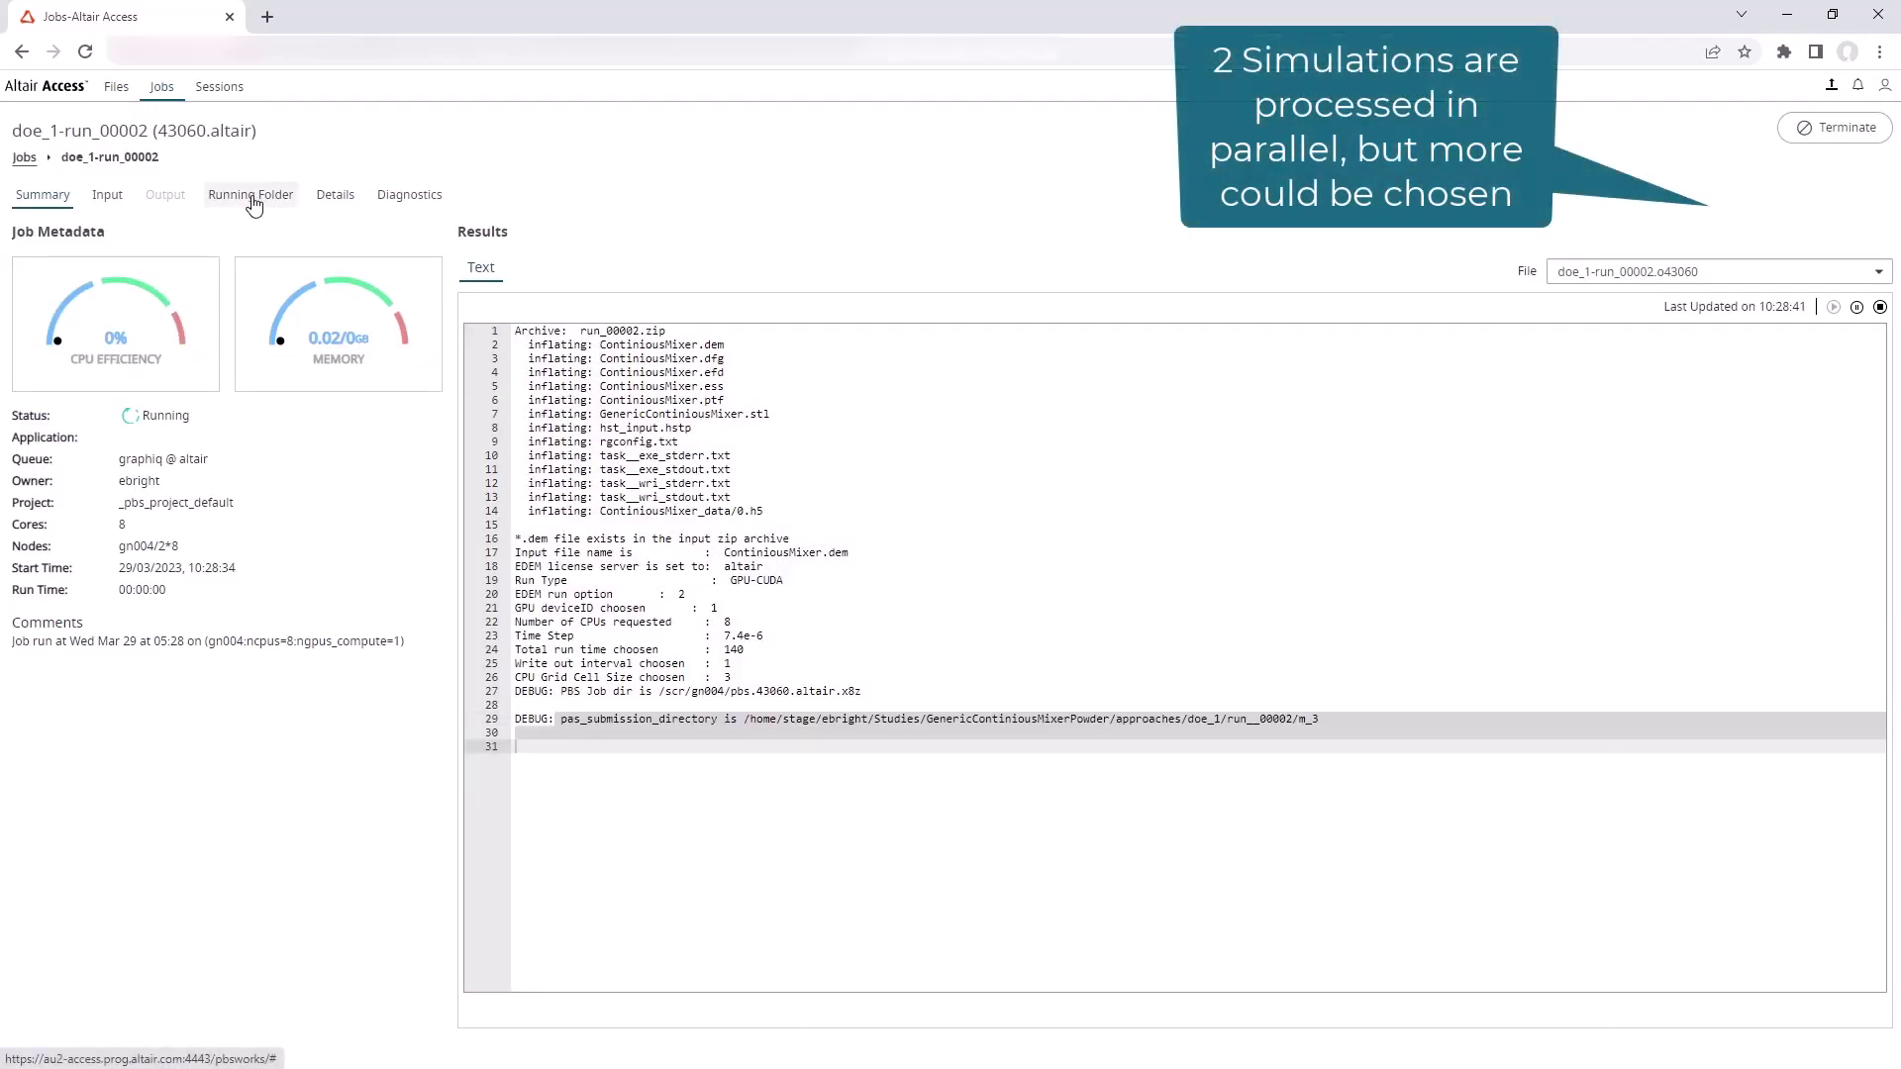
left_click(250, 197)
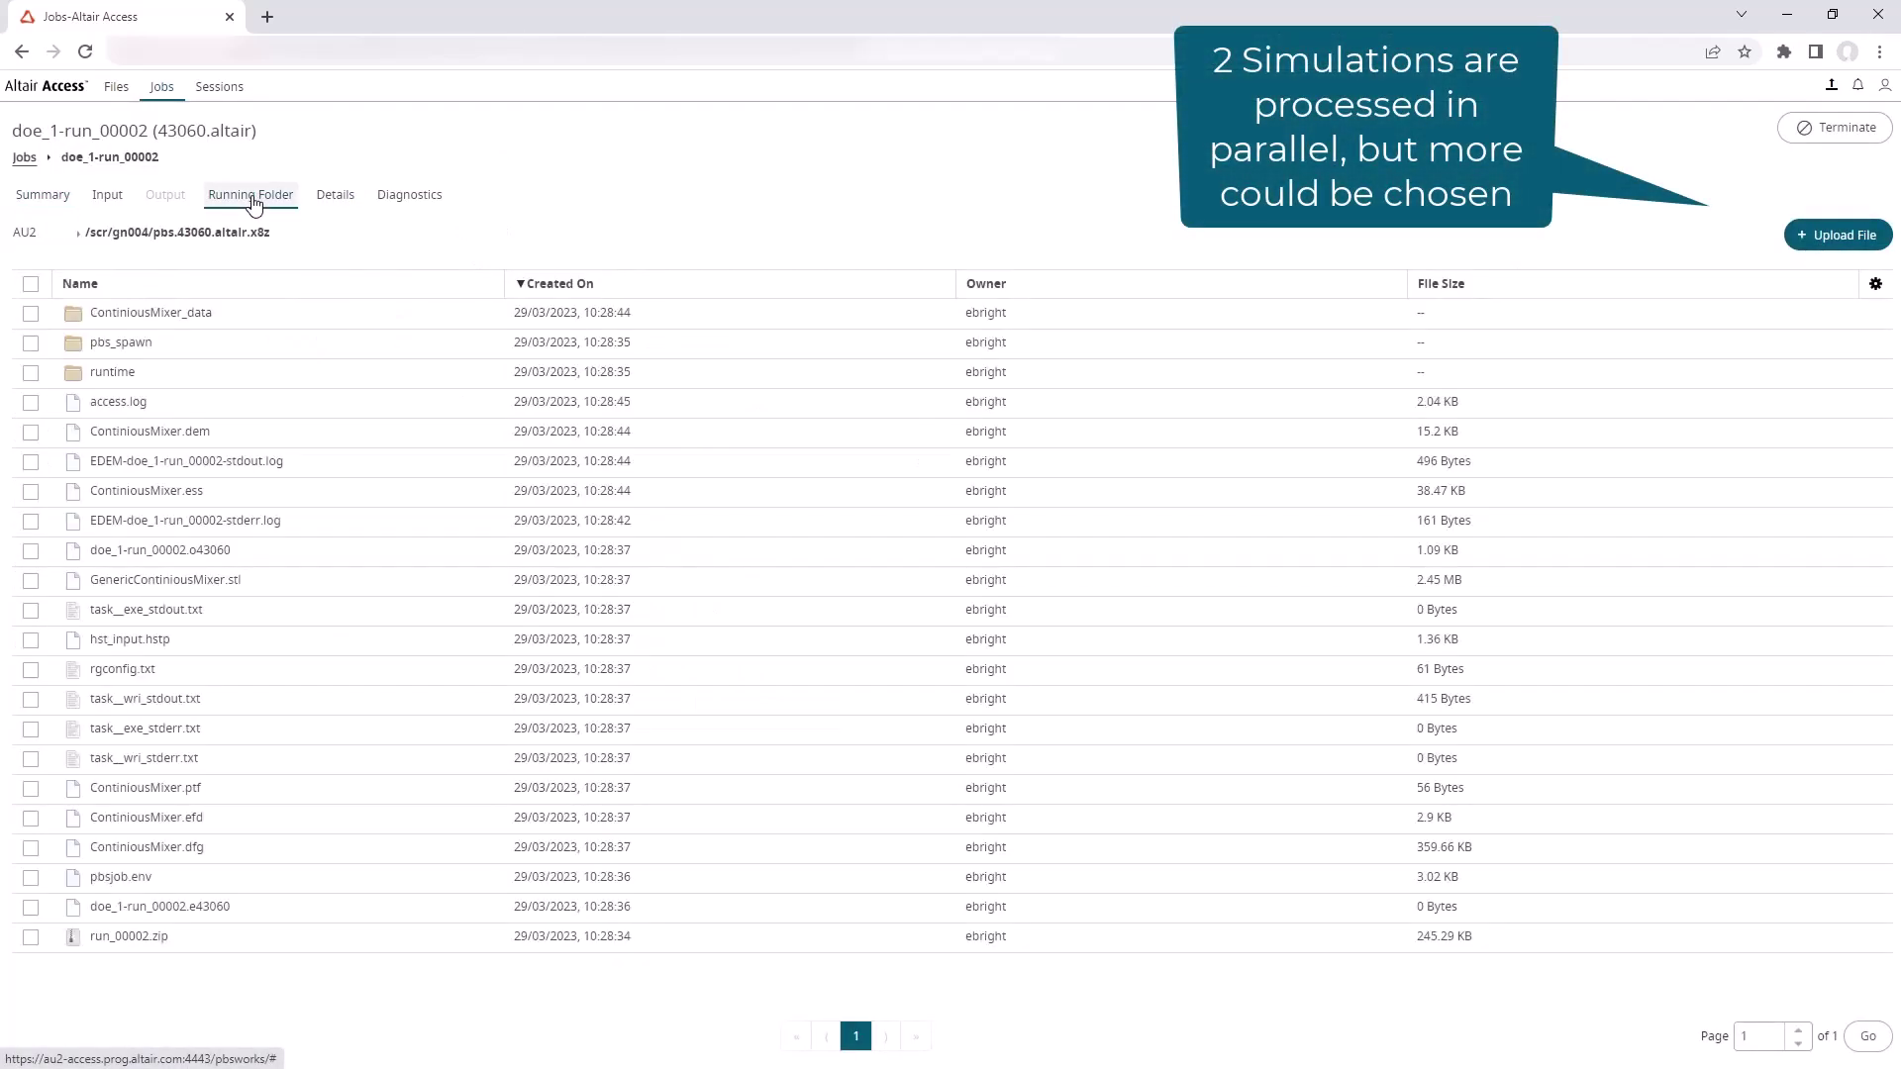
double_click(335, 471)
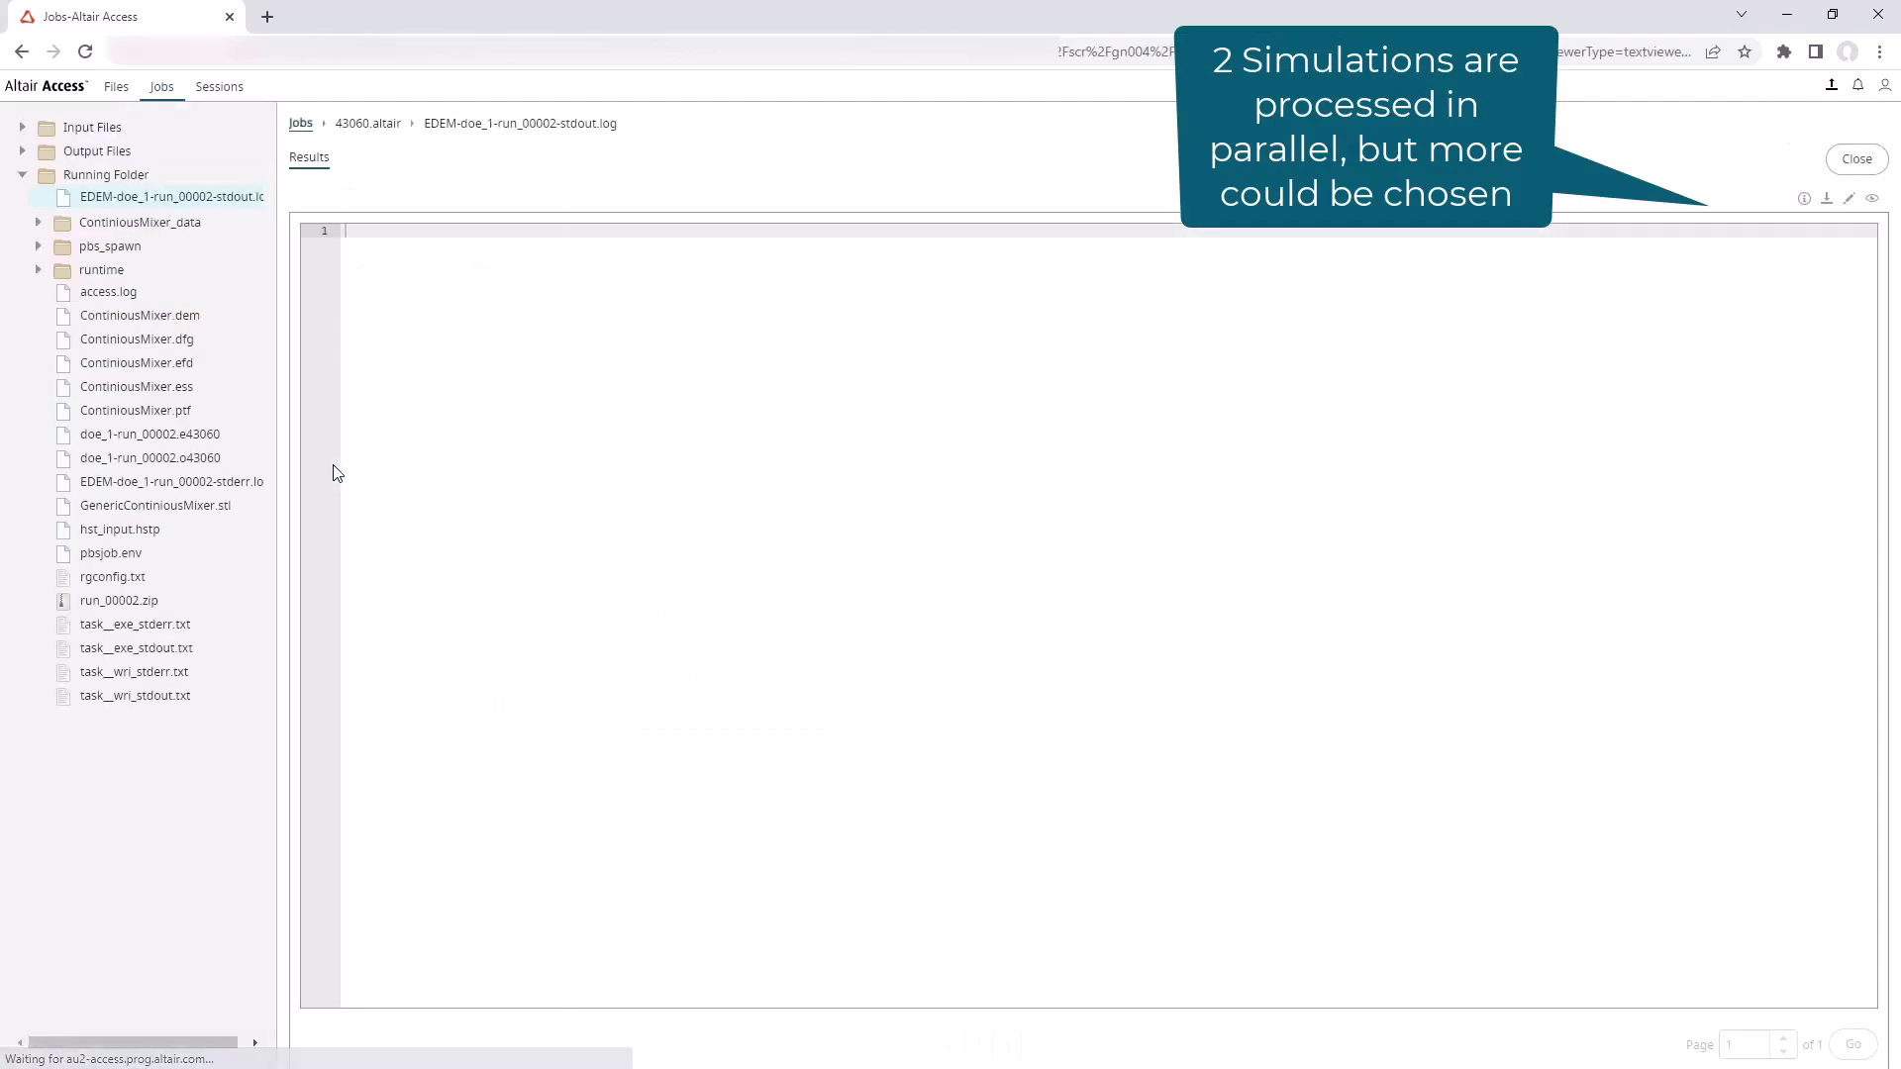
left_click(1870, 199)
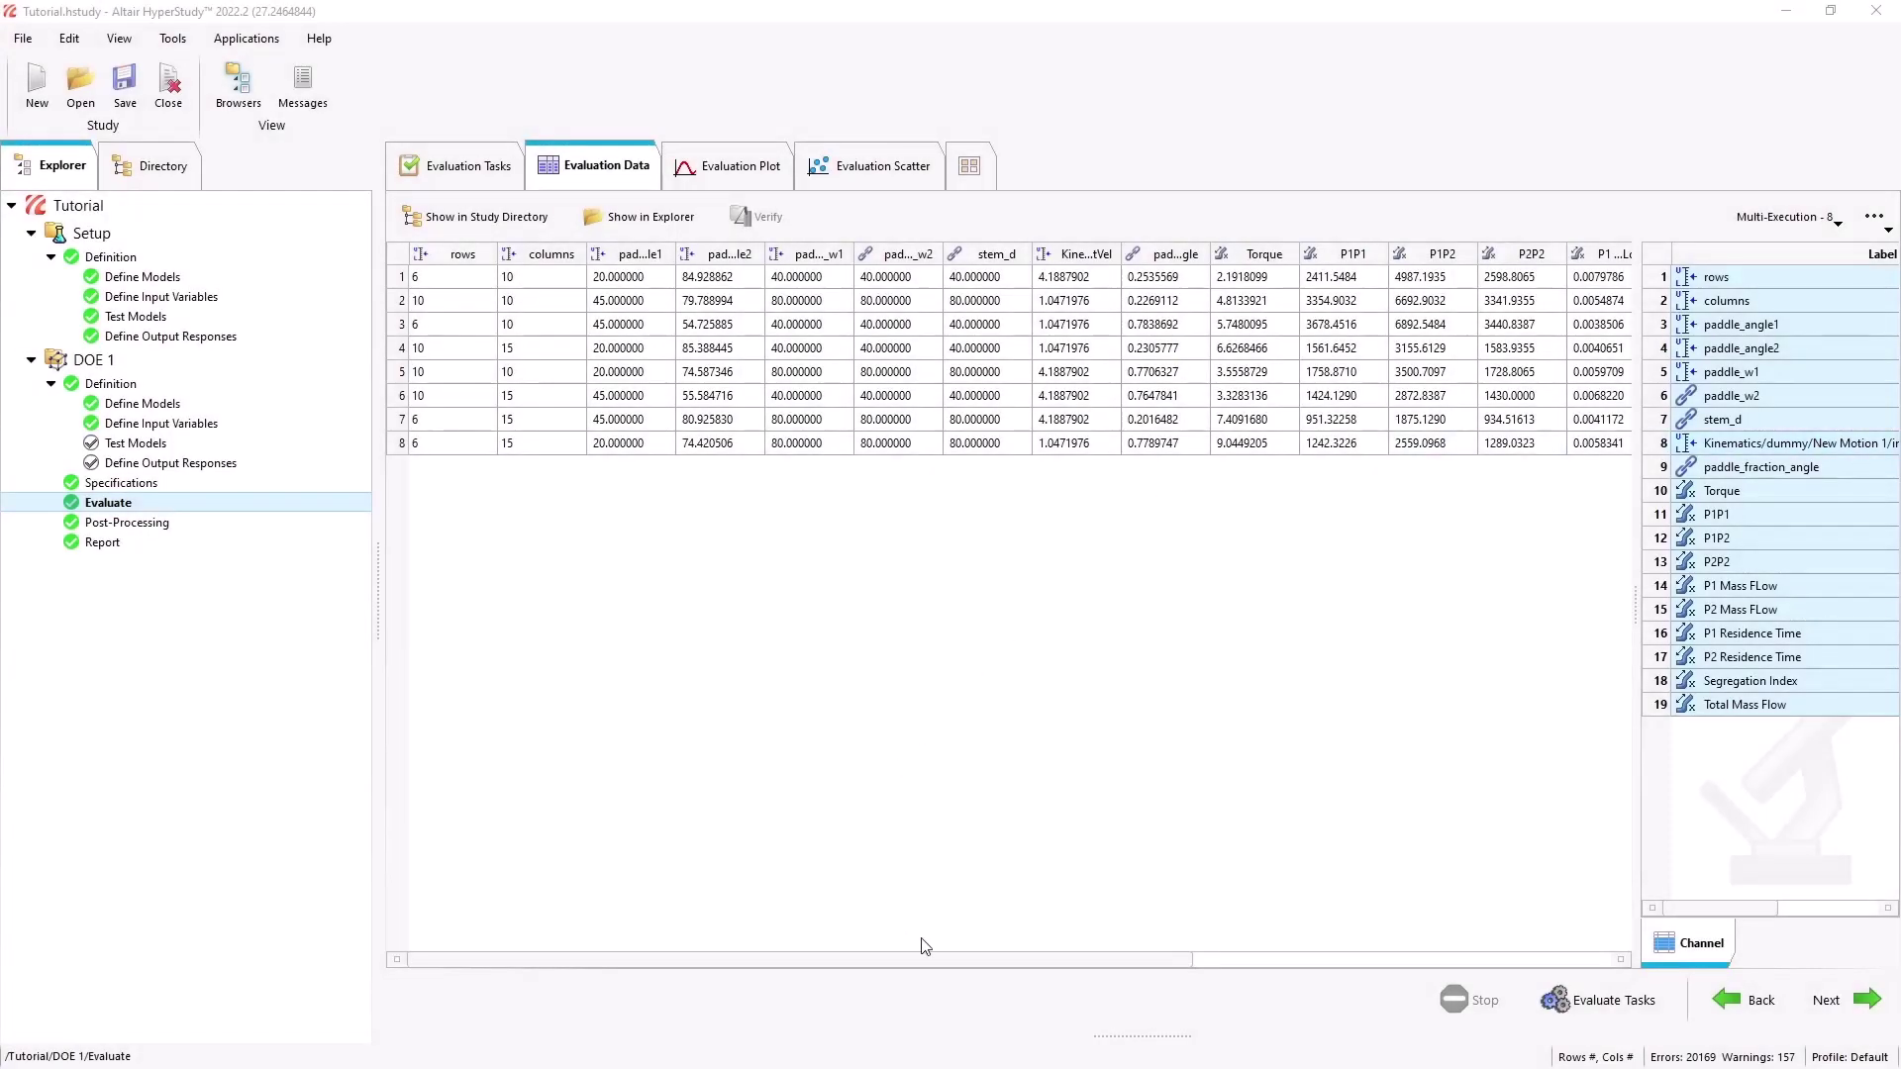
mouse_move(948, 958)
left_mouse_down()
mouse_move(1383, 975)
mouse_move(946, 951)
left_mouse_up()
left_click(641, 216)
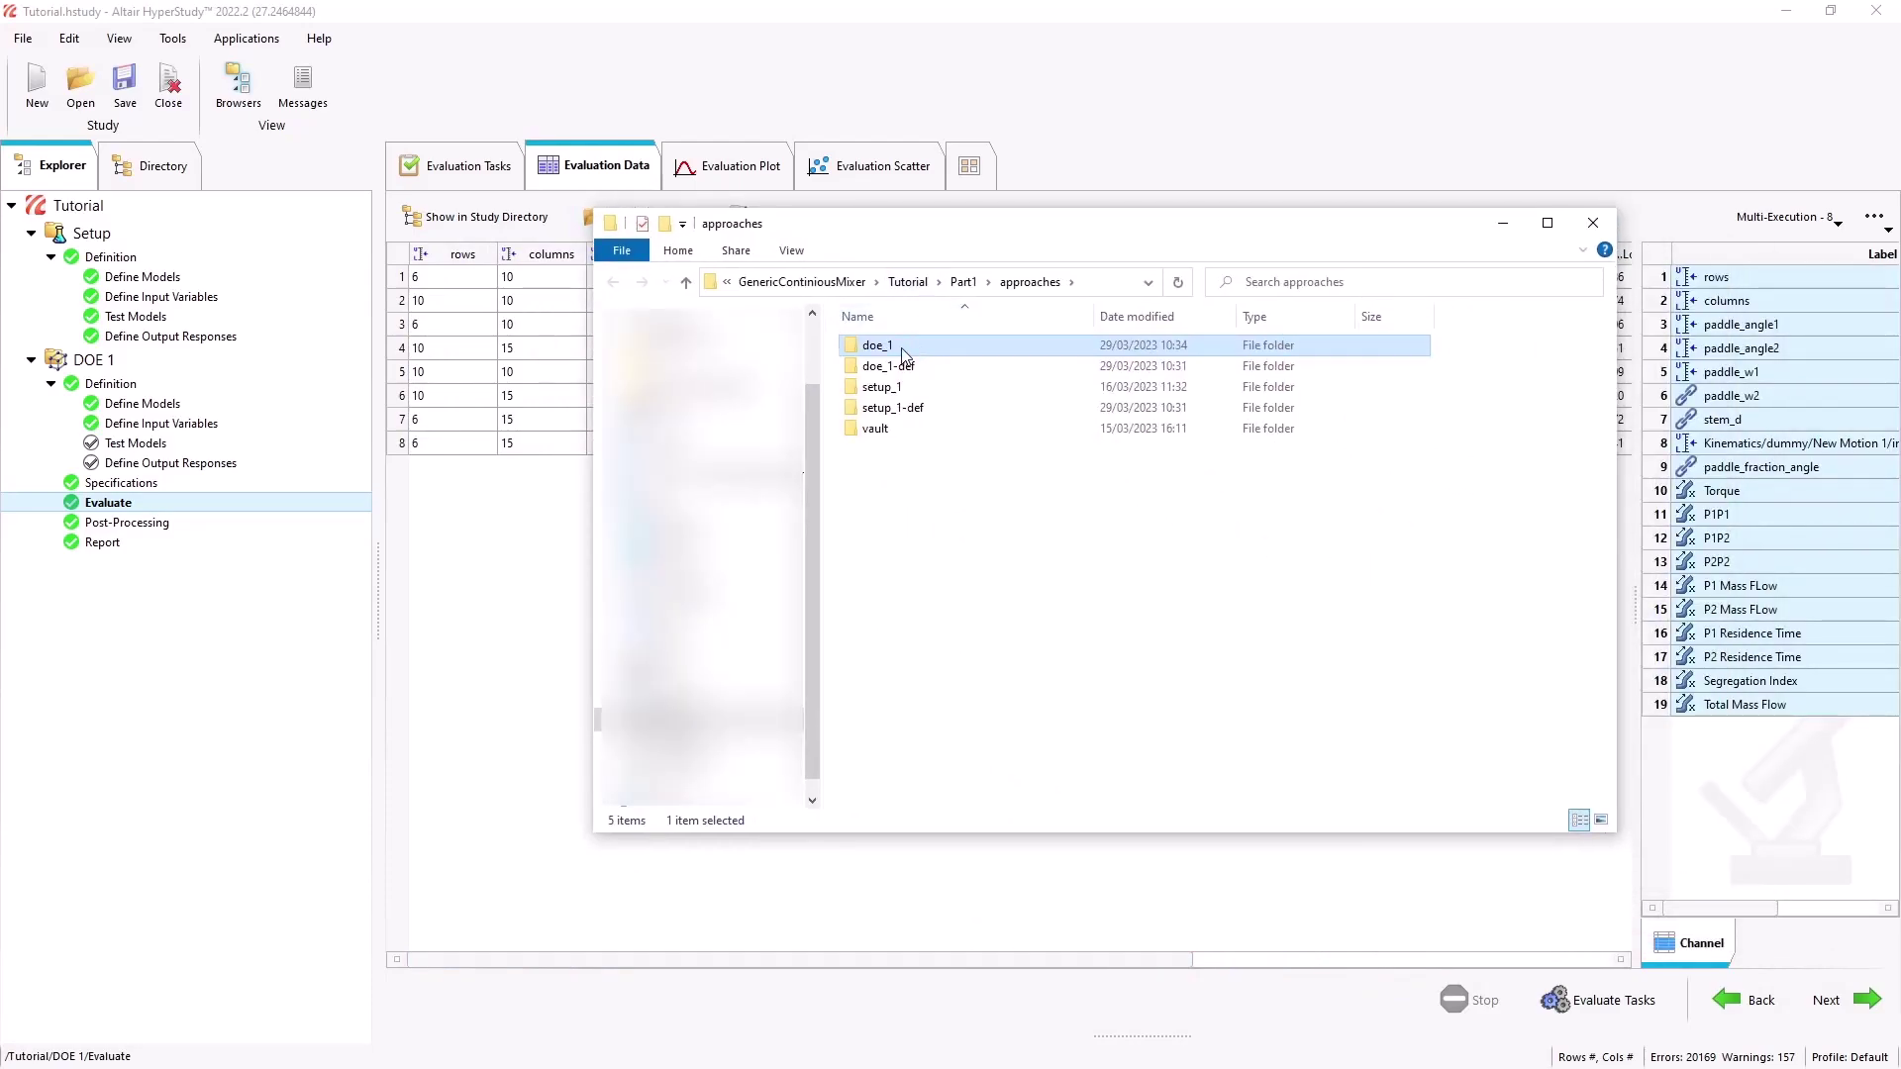
Browse to doe_1\run_00004\m_3\ContiniousMixer_data to reach the 0.h5 results file.
double_click(902, 350)
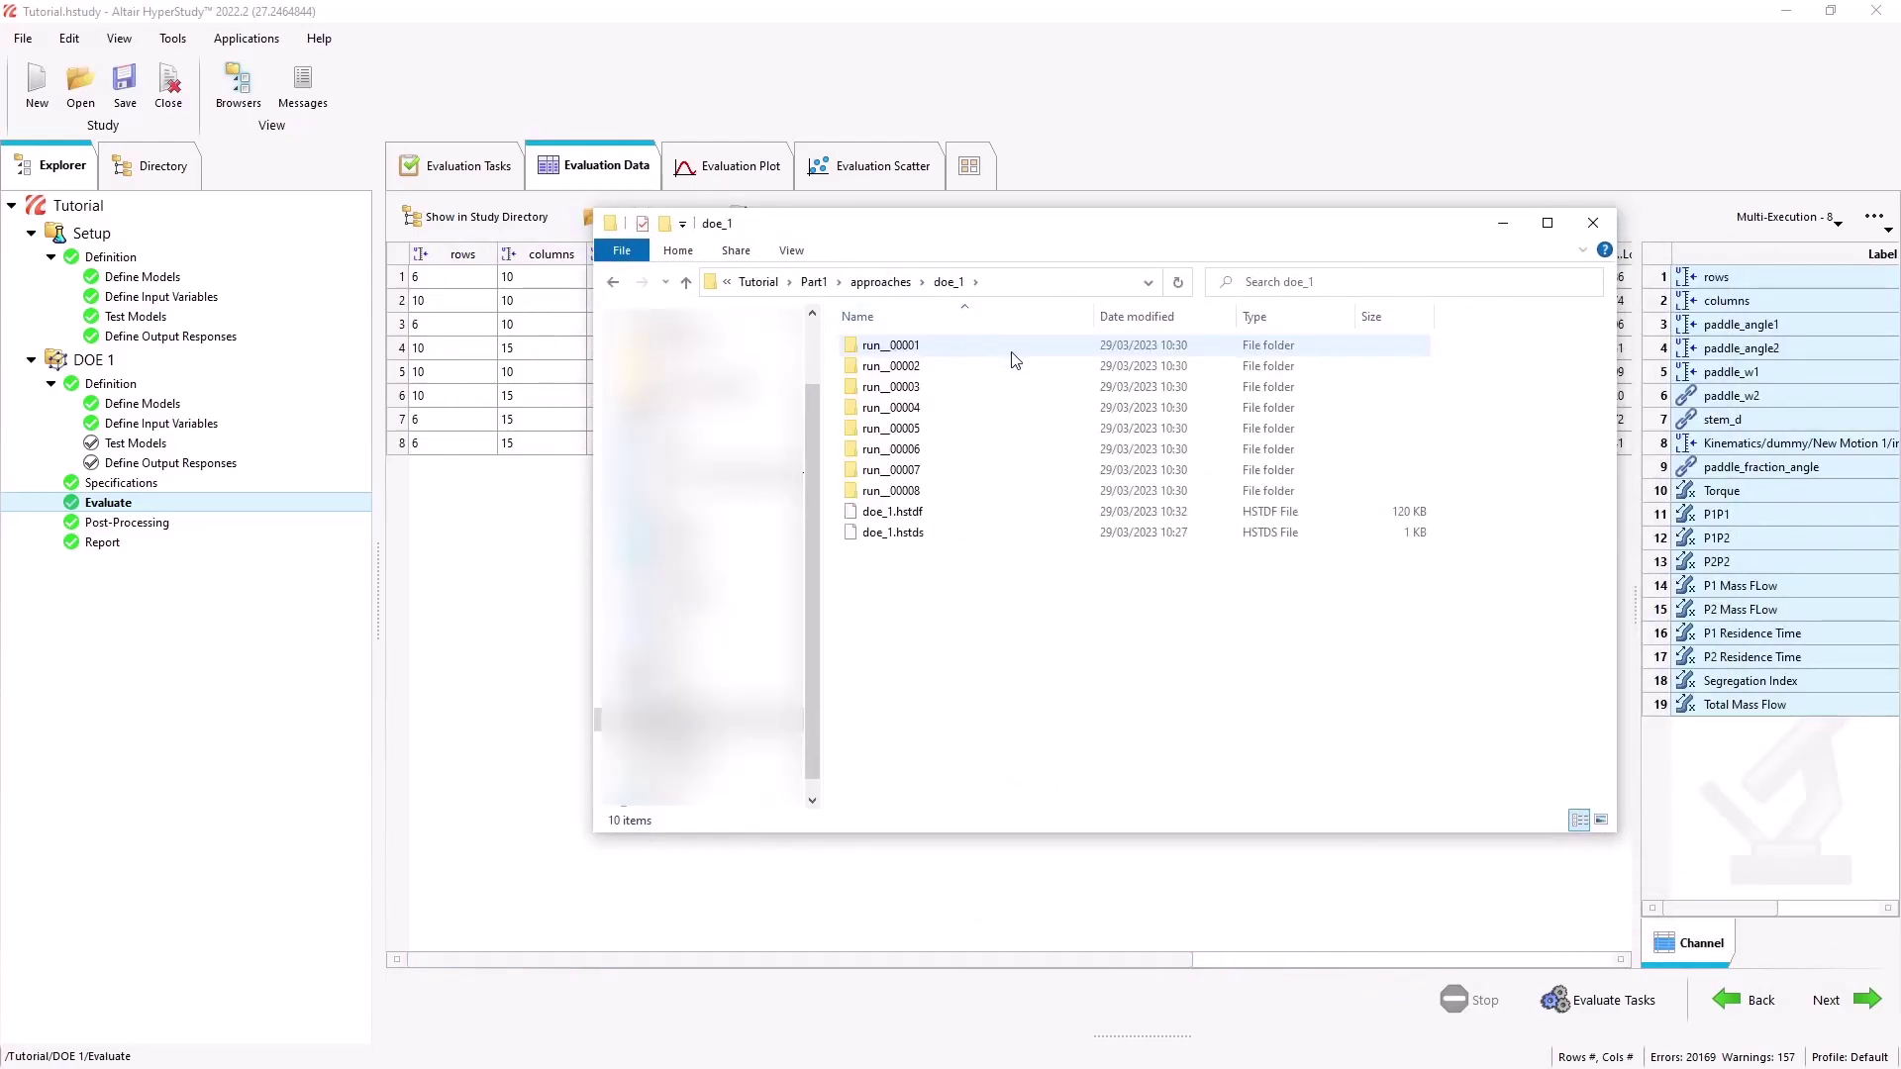
double_click(961, 409)
double_click(945, 390)
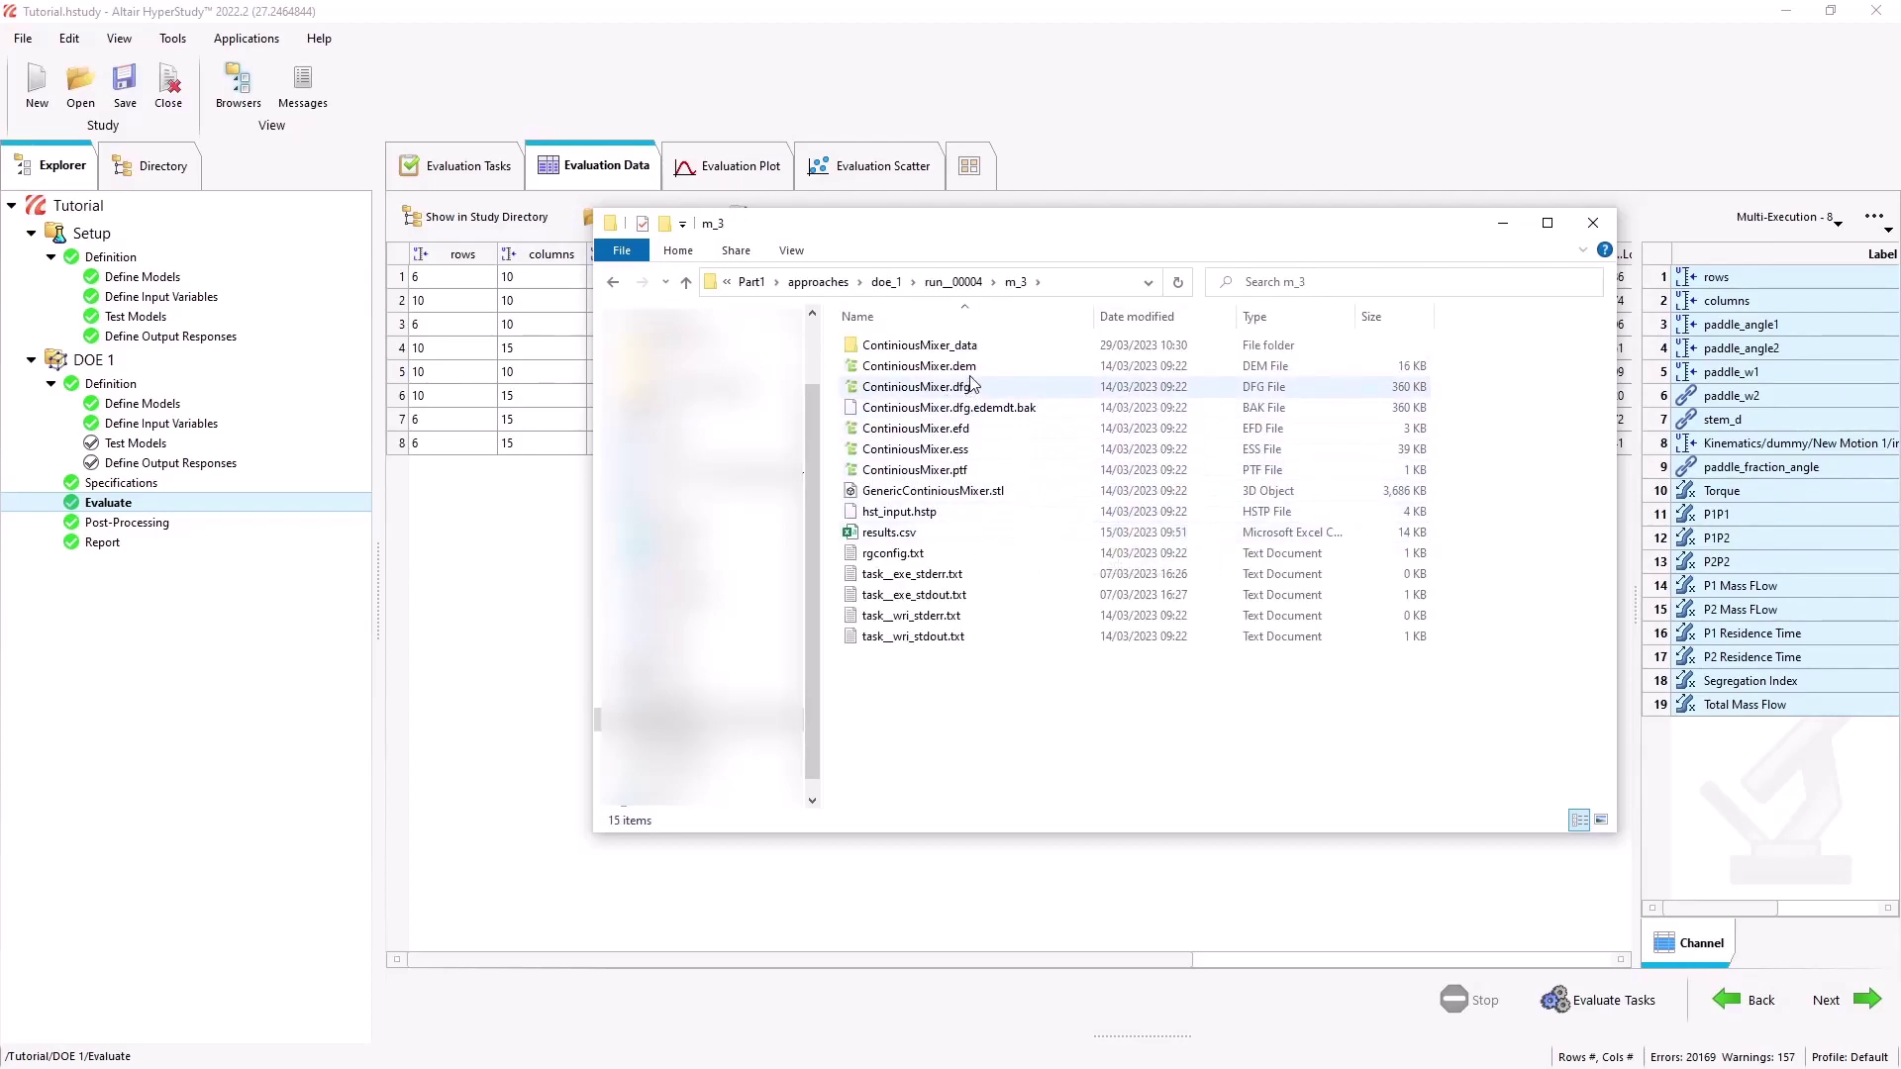
double_click(950, 347)
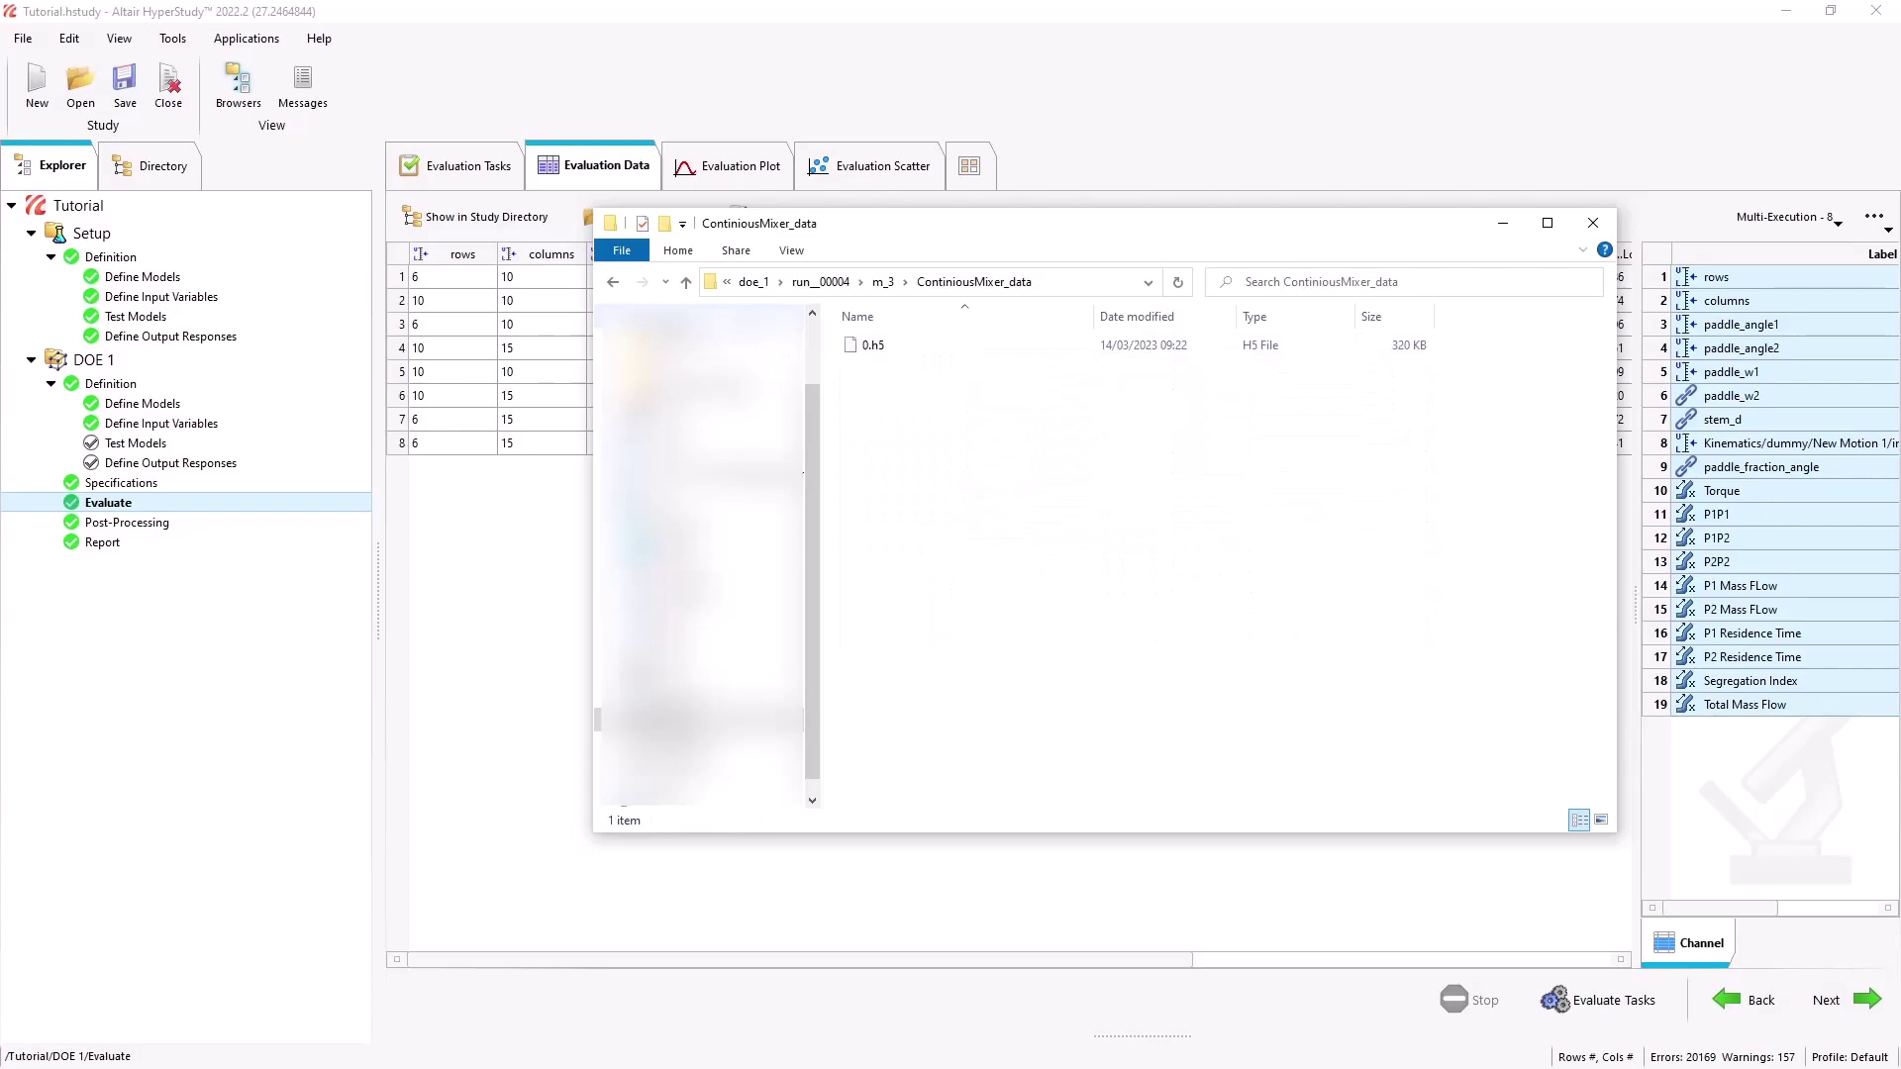